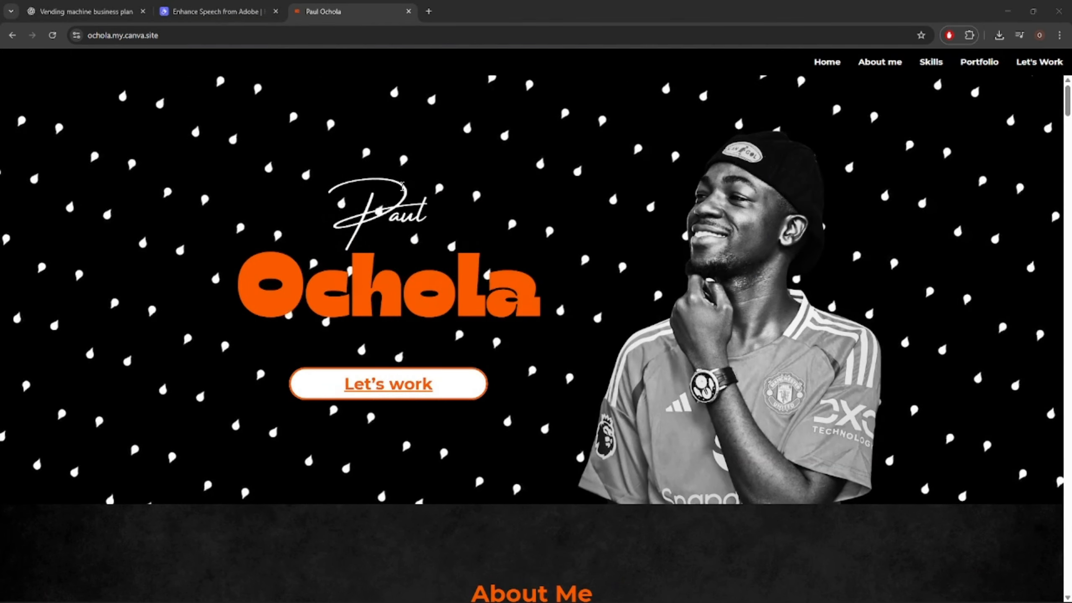
- Review the design projects on the portfolio website, including the Seroxide Entertainment and Tumbler Festival sections
scroll(458, 385, down, 15)
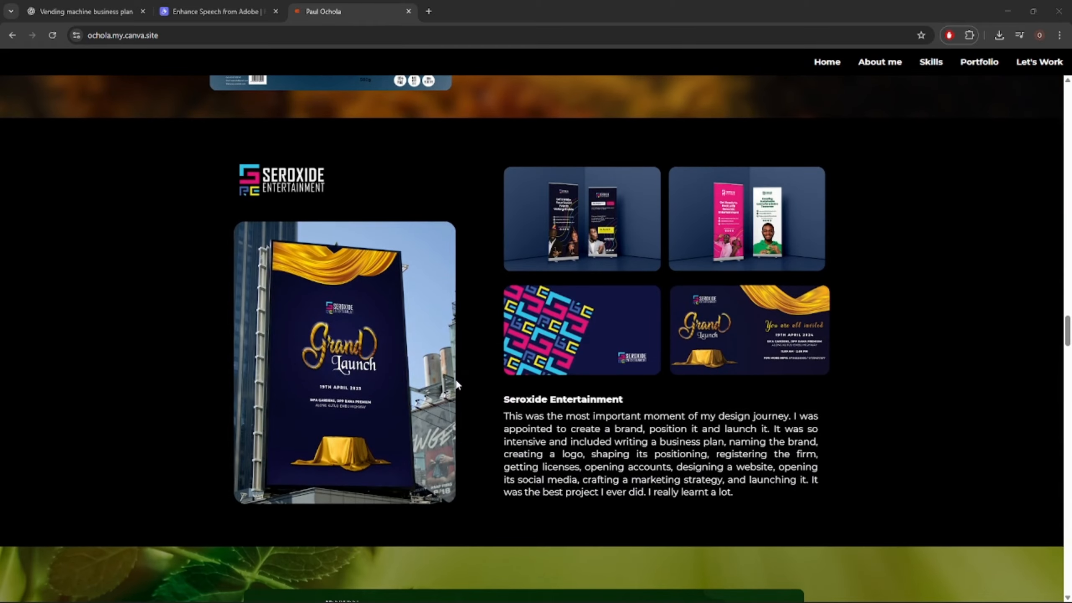
scroll(457, 385, down, 7)
scroll(455, 378, down, 17)
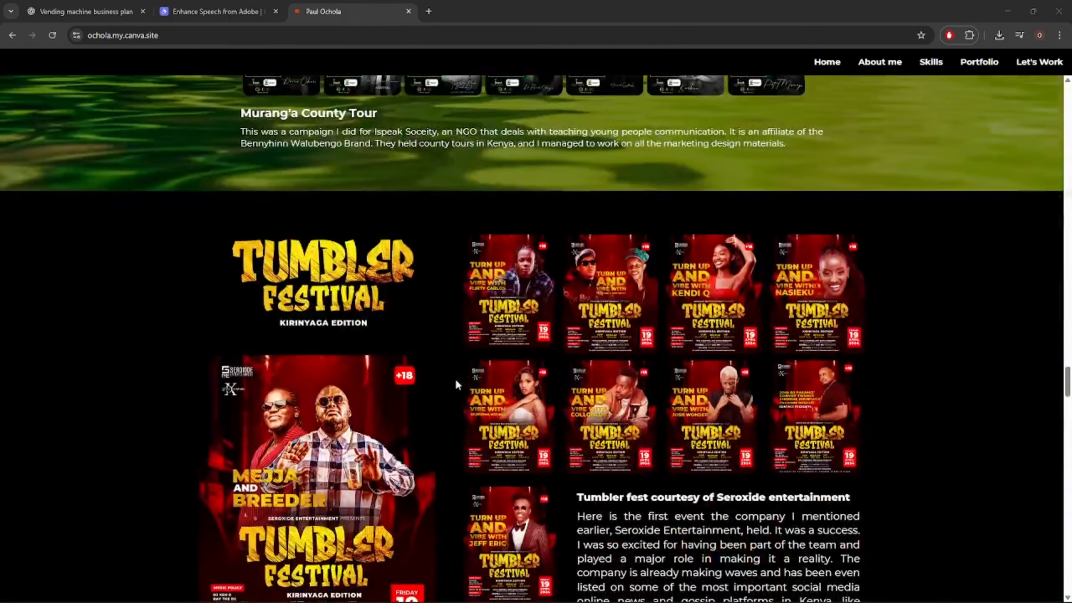
scroll(455, 378, down, 1)
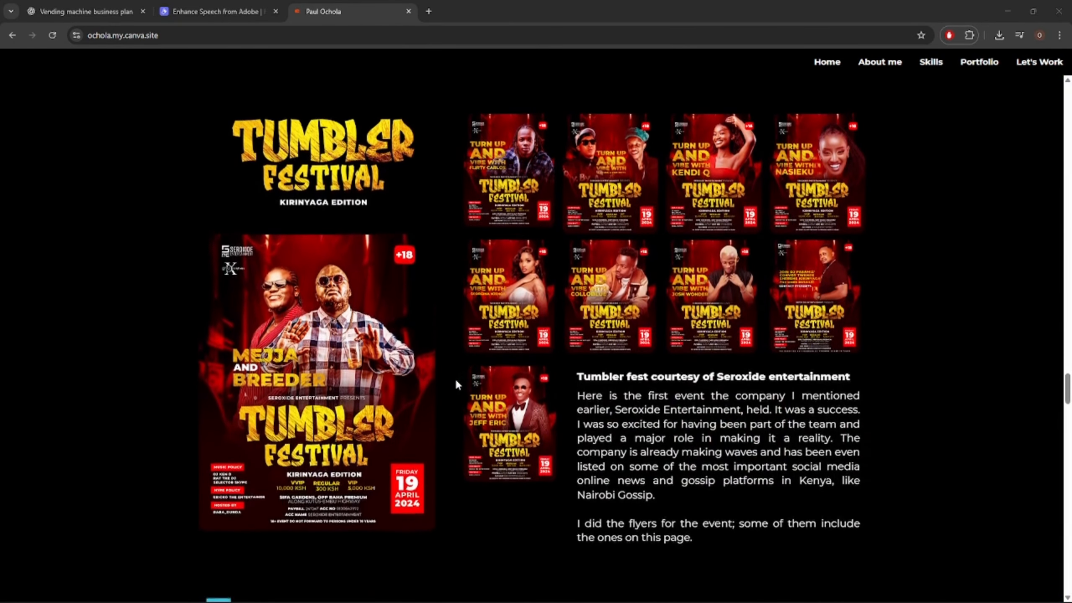
scroll(455, 378, down, 12)
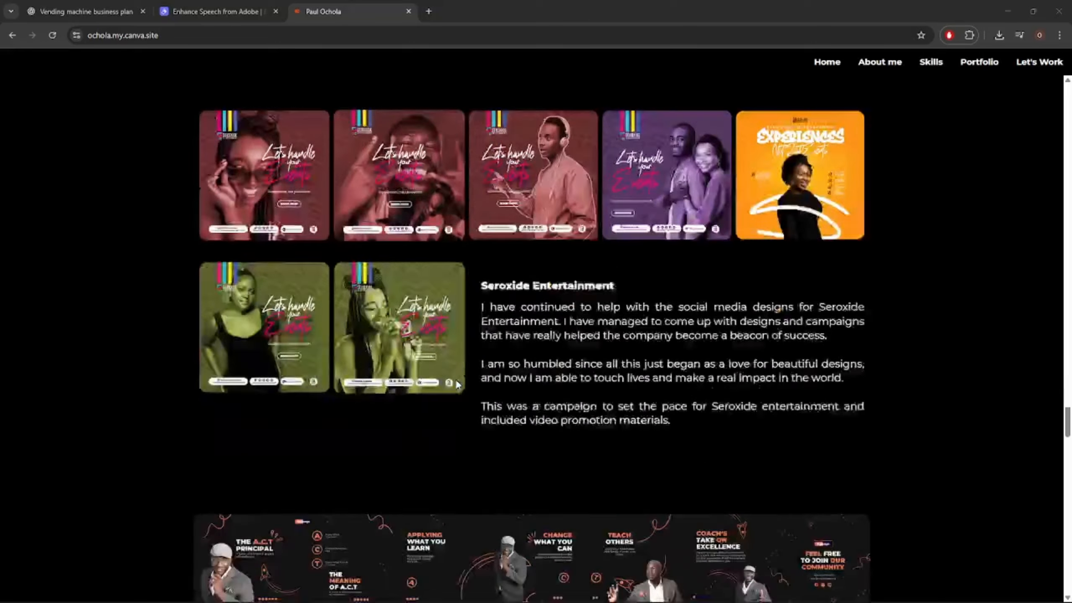
scroll(466, 353, up, 5)
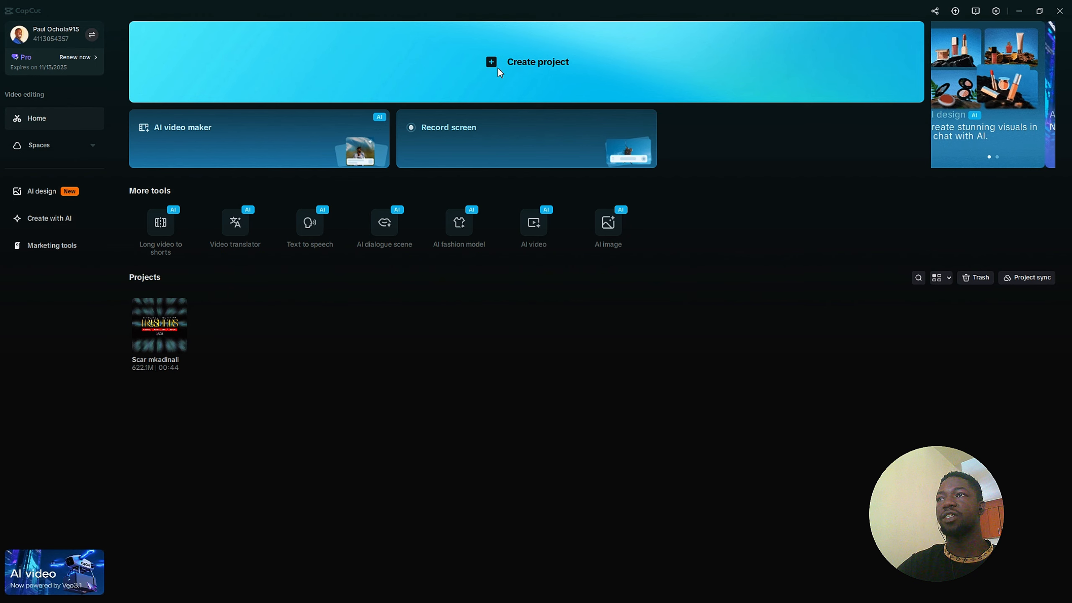
- In CapCut, create a new video project and adjust its workspace by enlarging the media area and applying the Default layout
click(498, 68)
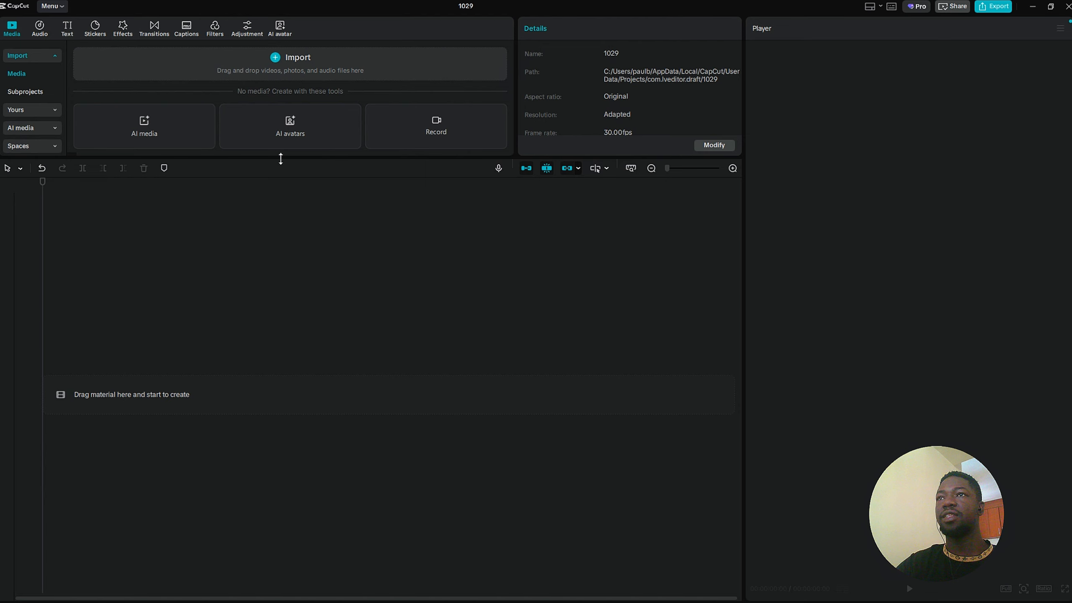
drag(281, 159, 258, 350)
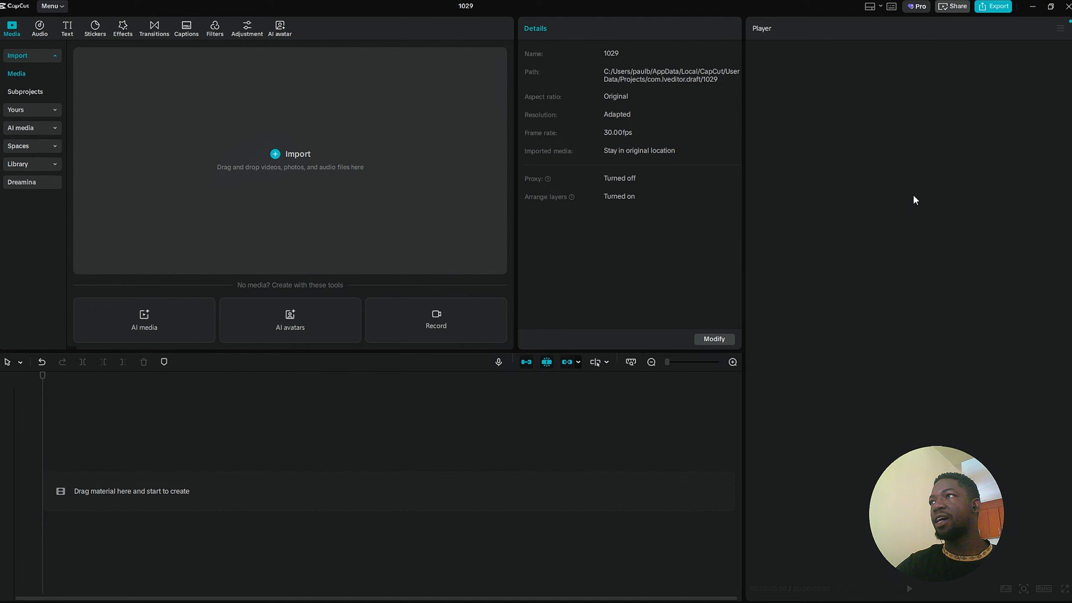
click(881, 6)
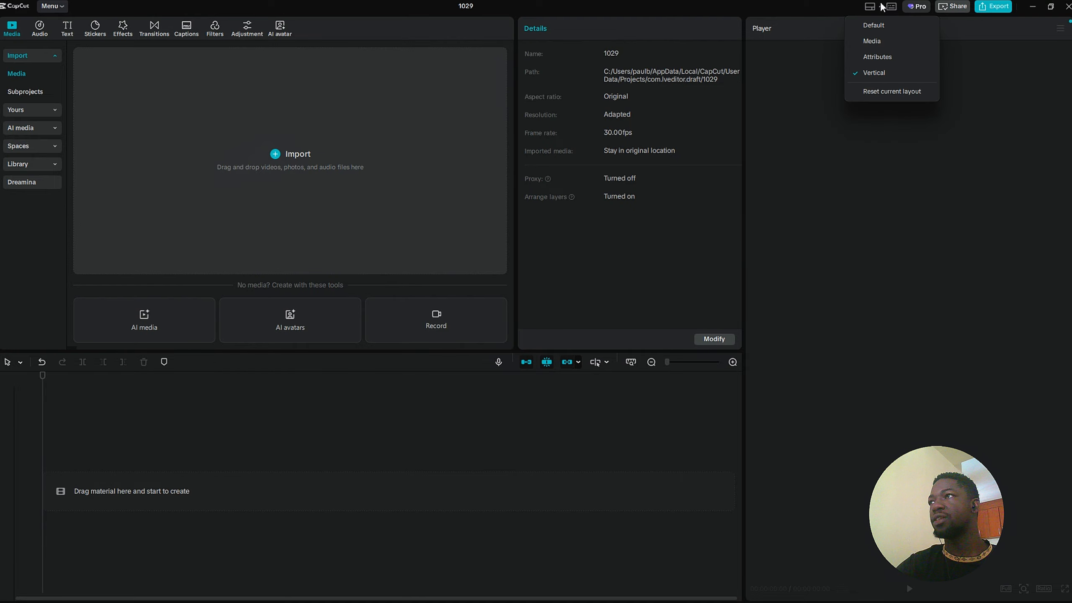
click(879, 27)
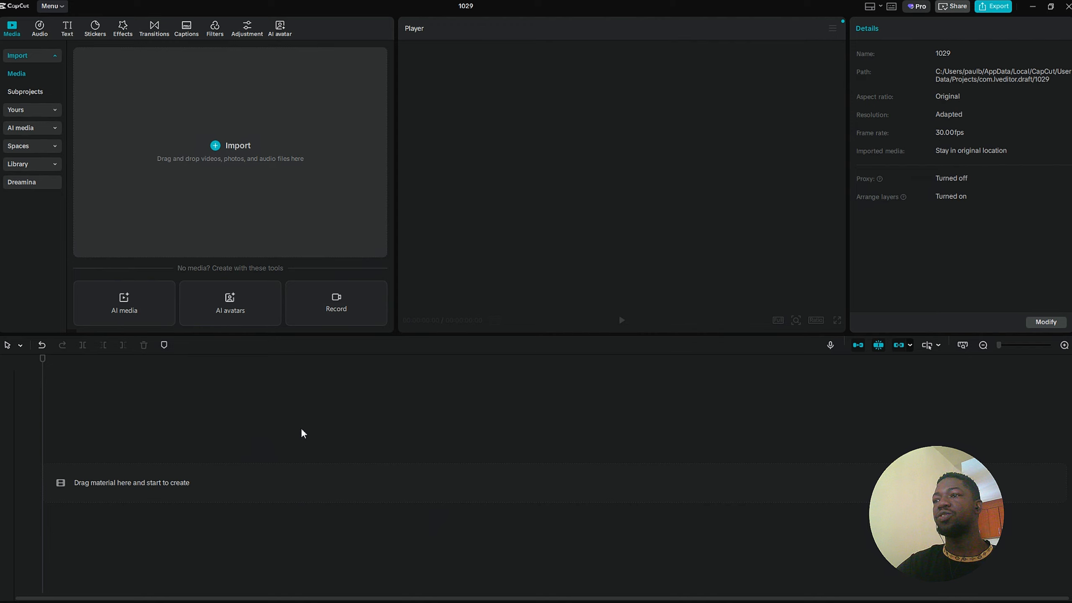
- Close the blank project and open the existing Scar mkadinali project, giving its timeline slightly more height
click(1067, 7)
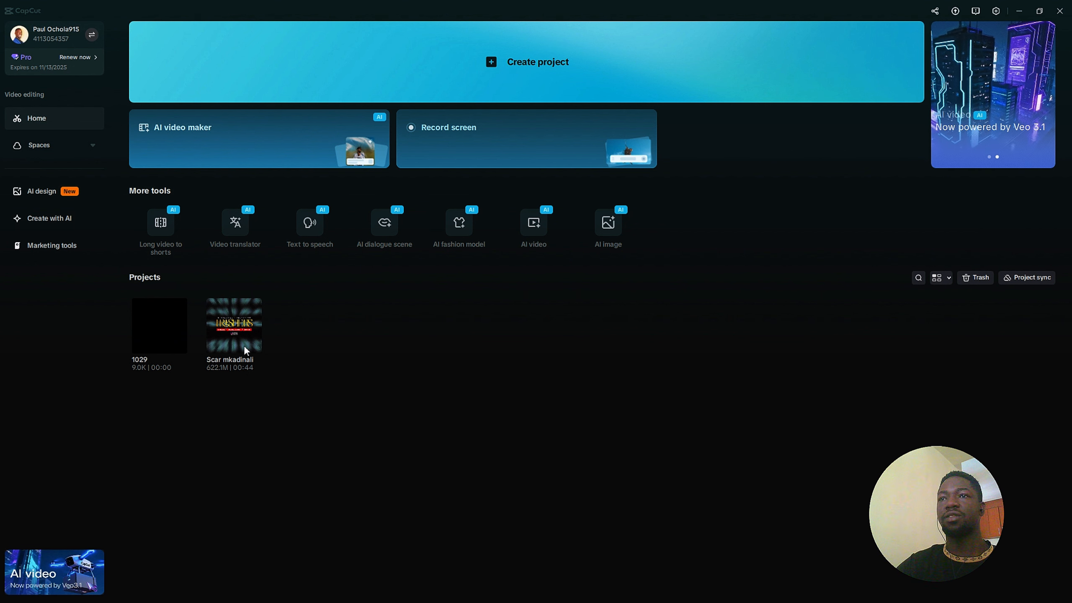
click(242, 323)
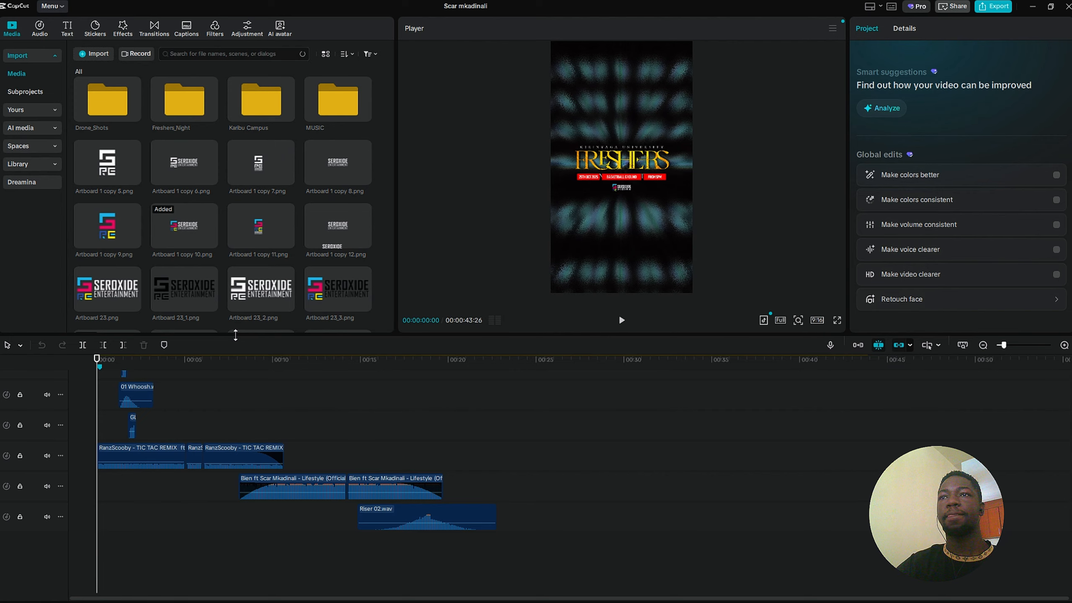
drag(235, 334, 237, 332)
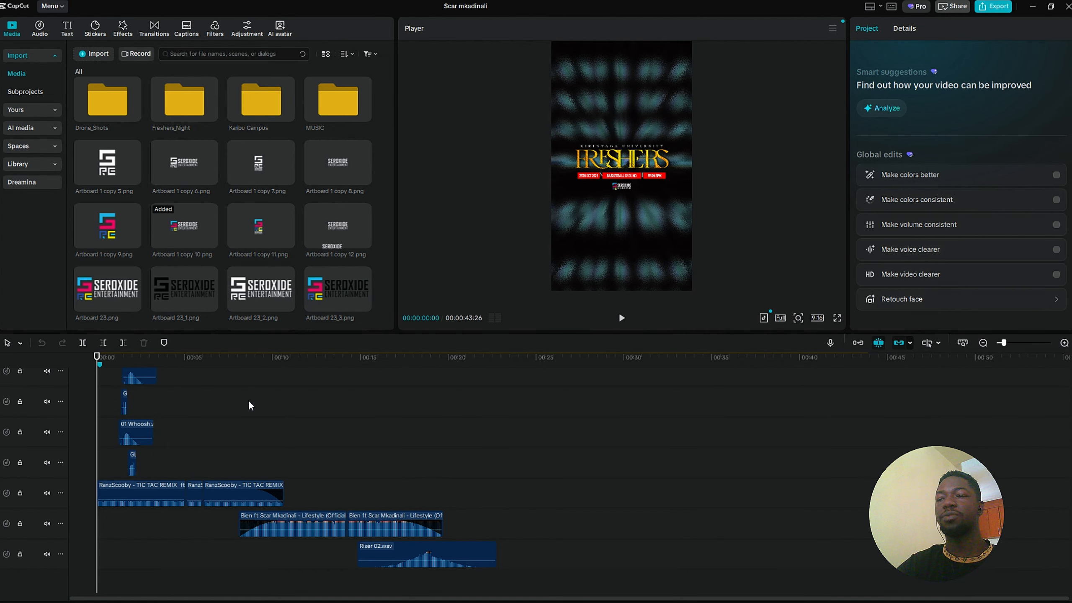
- Switch the workspace to the Vertical layout and show the audio settings of the last TIC TAC REMIX clip in the timeline
click(877, 6)
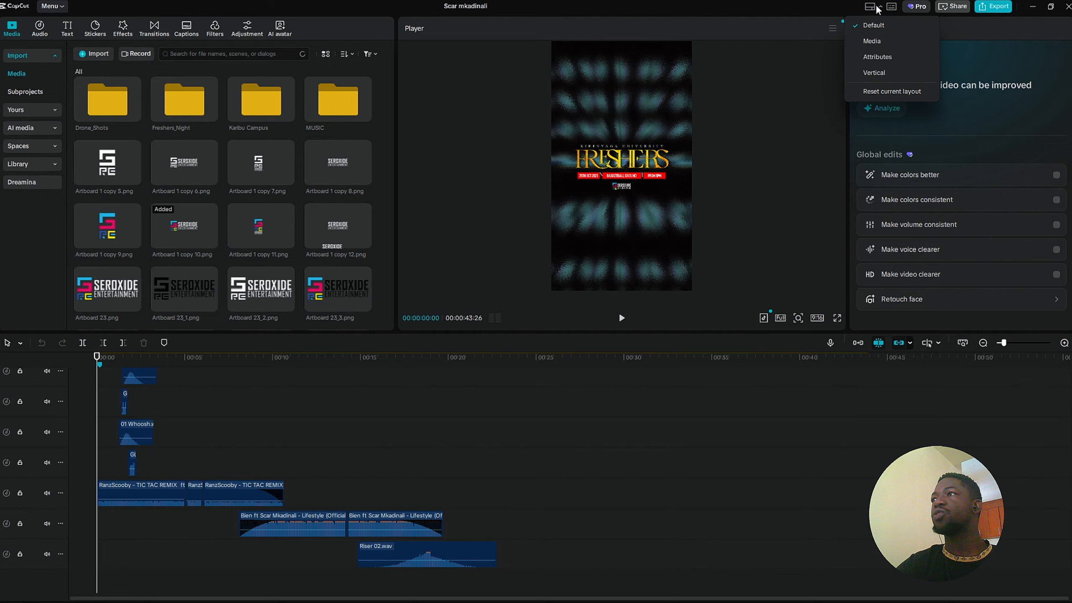
click(873, 73)
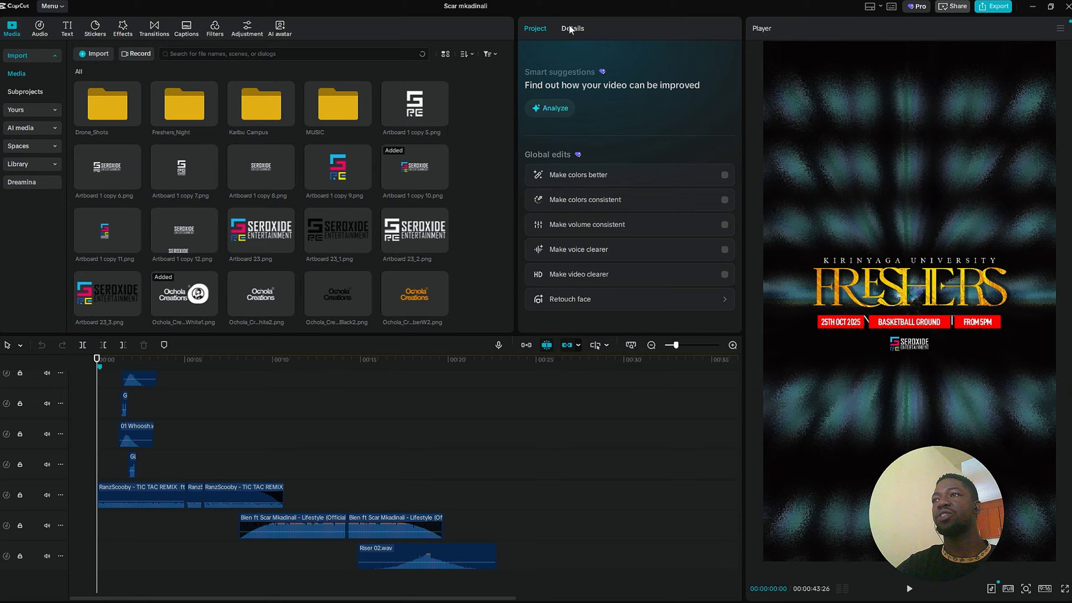
click(236, 496)
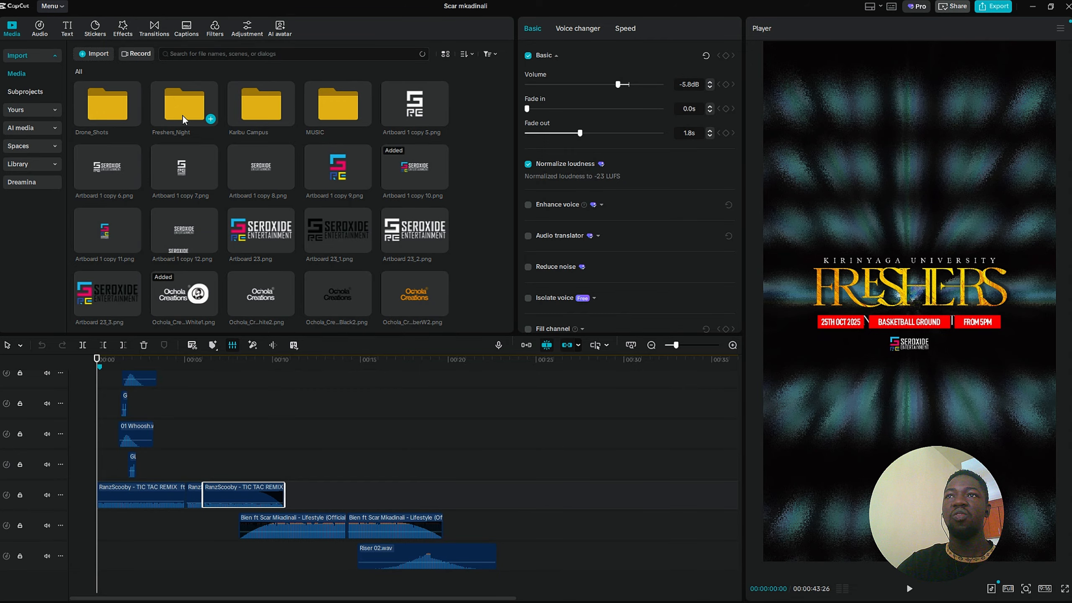
- Look through the Drone_Shots media folder for clips marked as added to the timeline, and return to all media
double_click(107, 102)
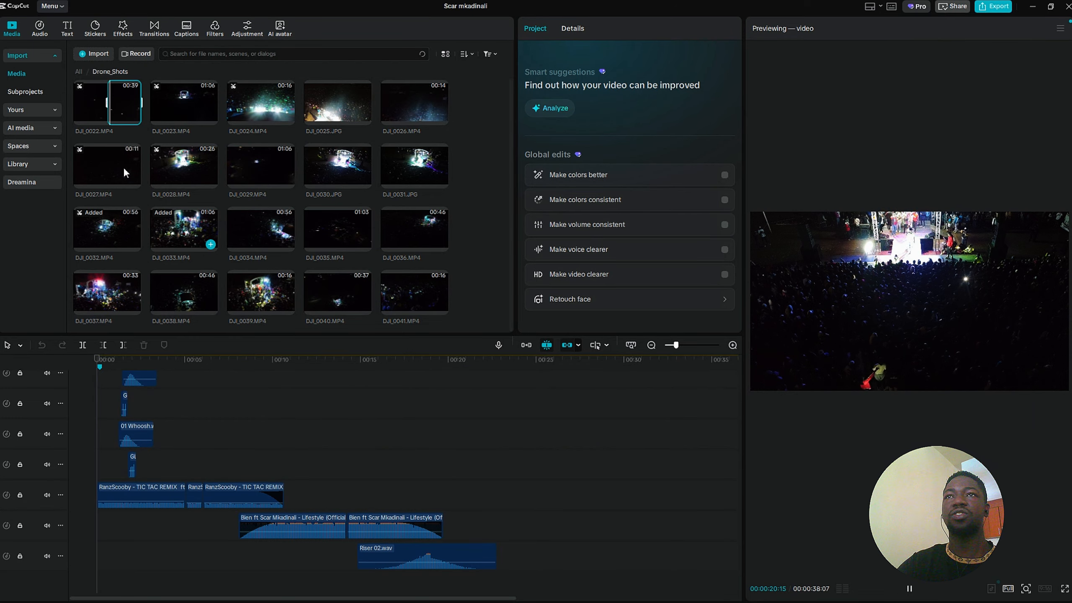
click(79, 72)
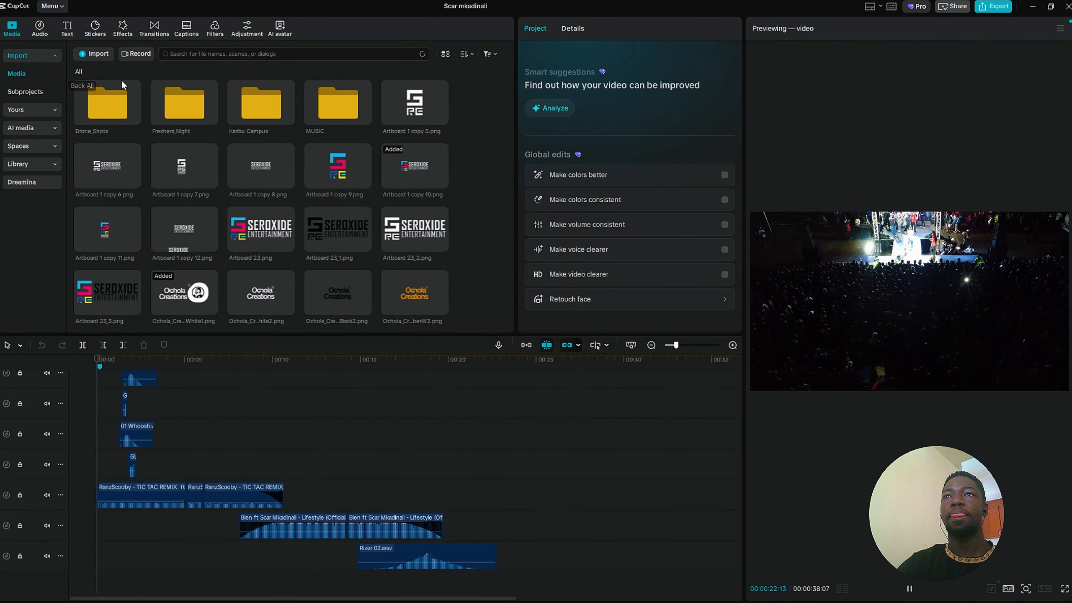
double_click(107, 100)
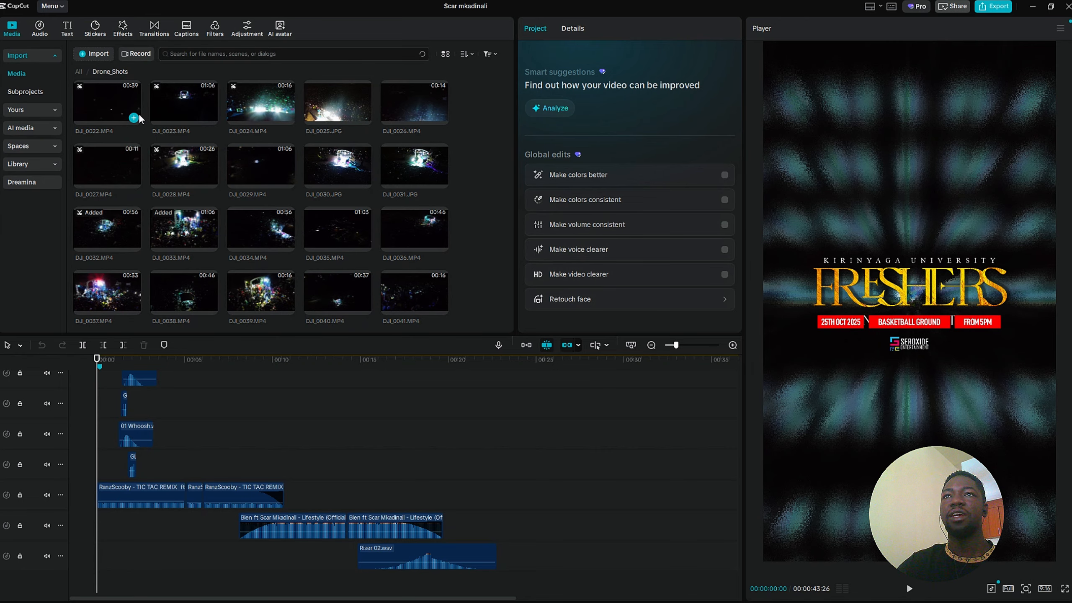
mouse_move(90, 230)
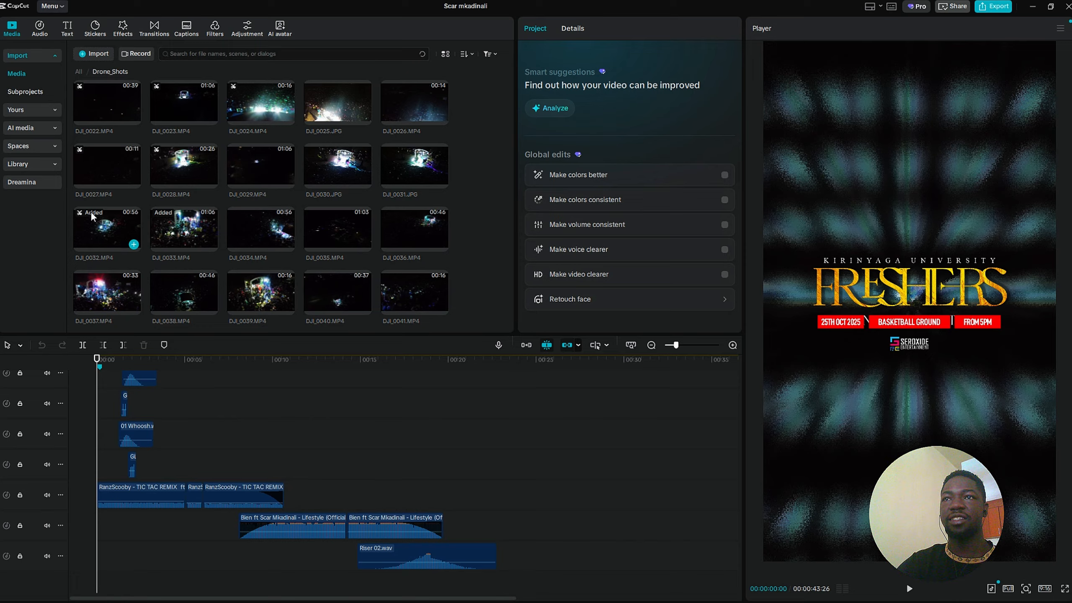
mouse_move(177, 226)
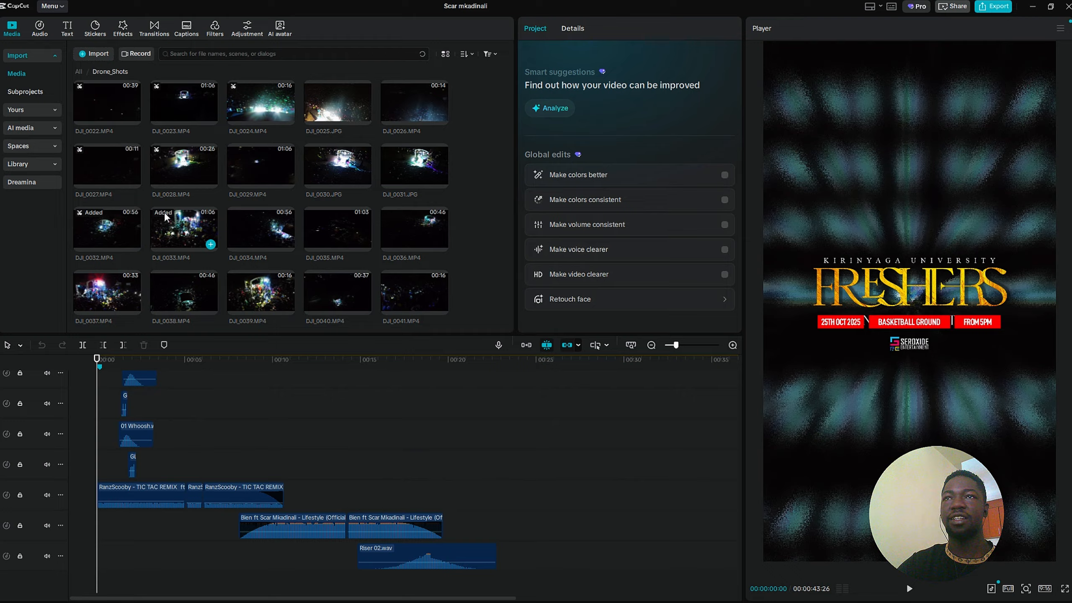
click(80, 72)
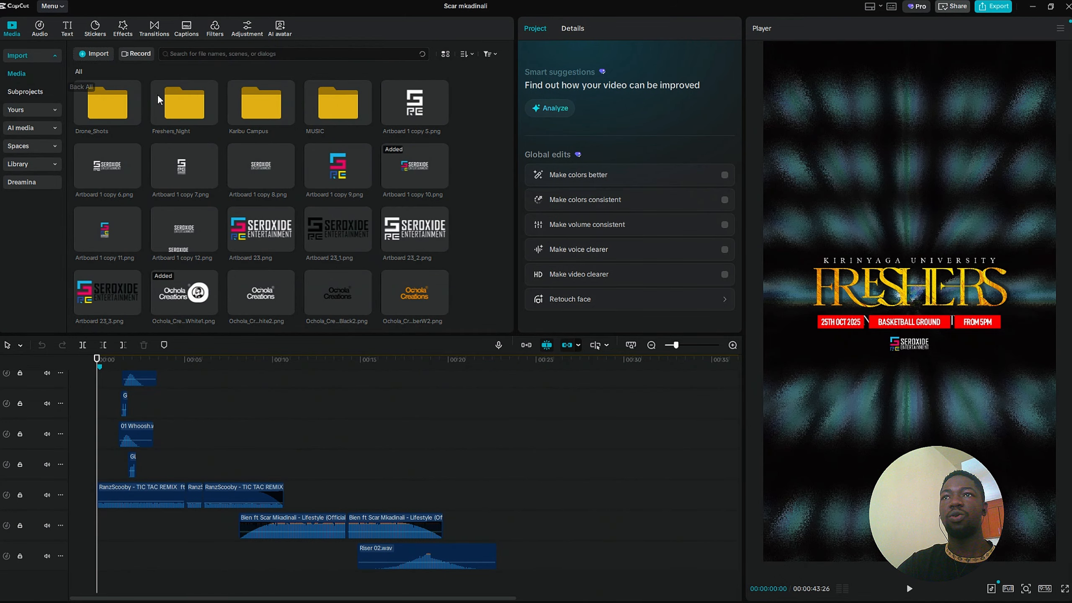
- Browse the footage in the Freshers_Night and Karibu Campus media folders, returning to all media after each
mouse_move(185, 120)
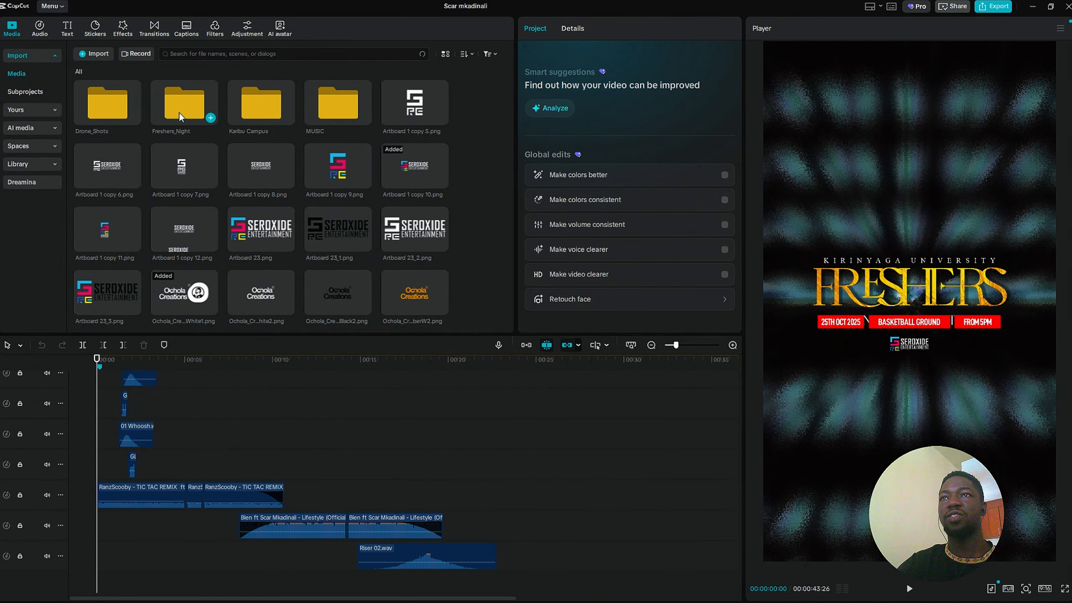
double_click(180, 112)
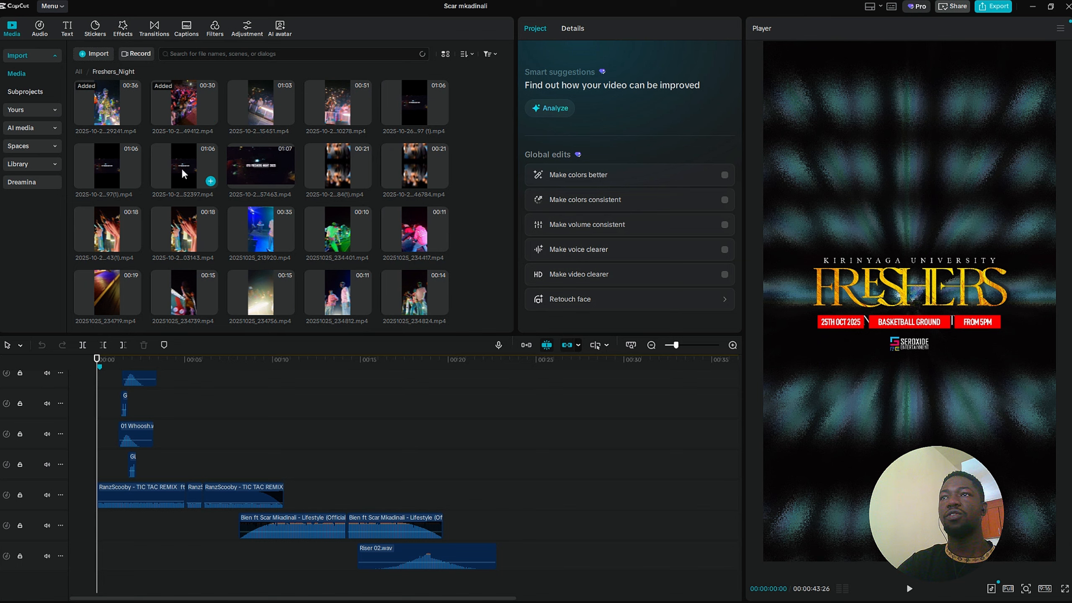
scroll(181, 166, down, 5)
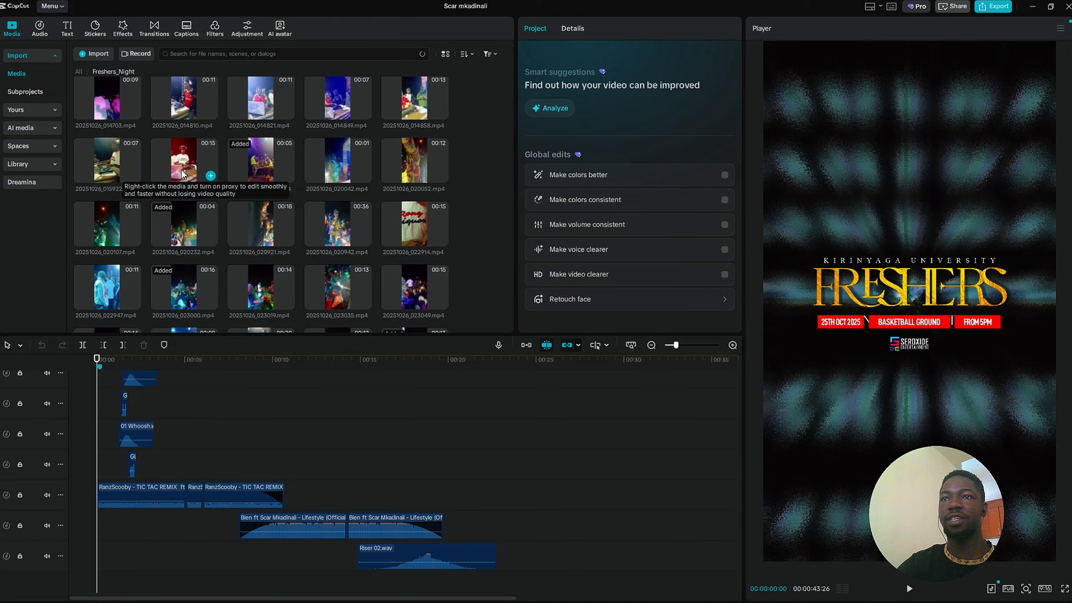
scroll(182, 173, down, 2)
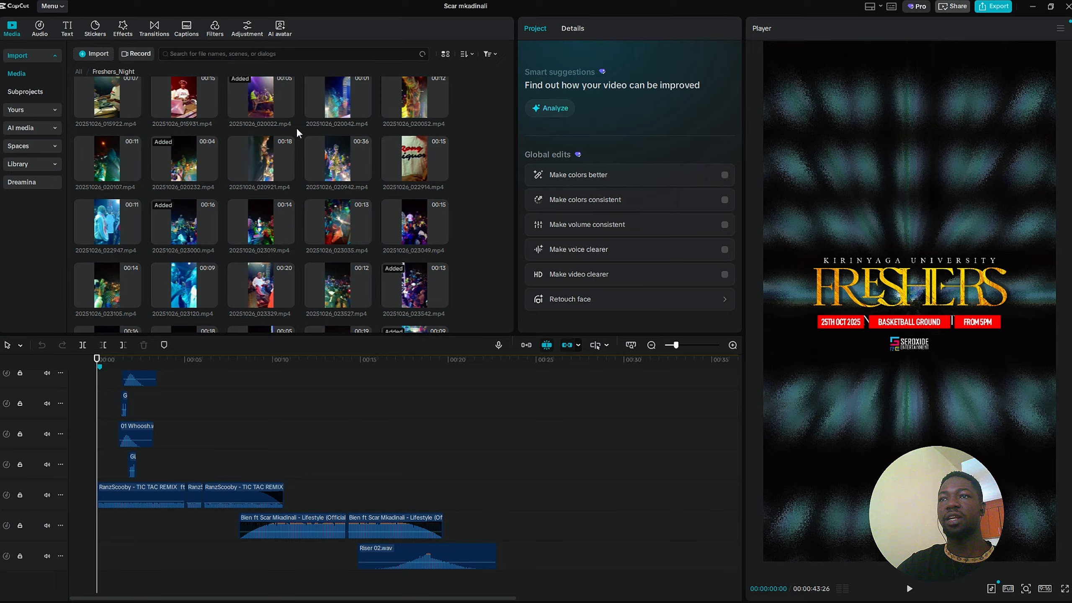
click(78, 71)
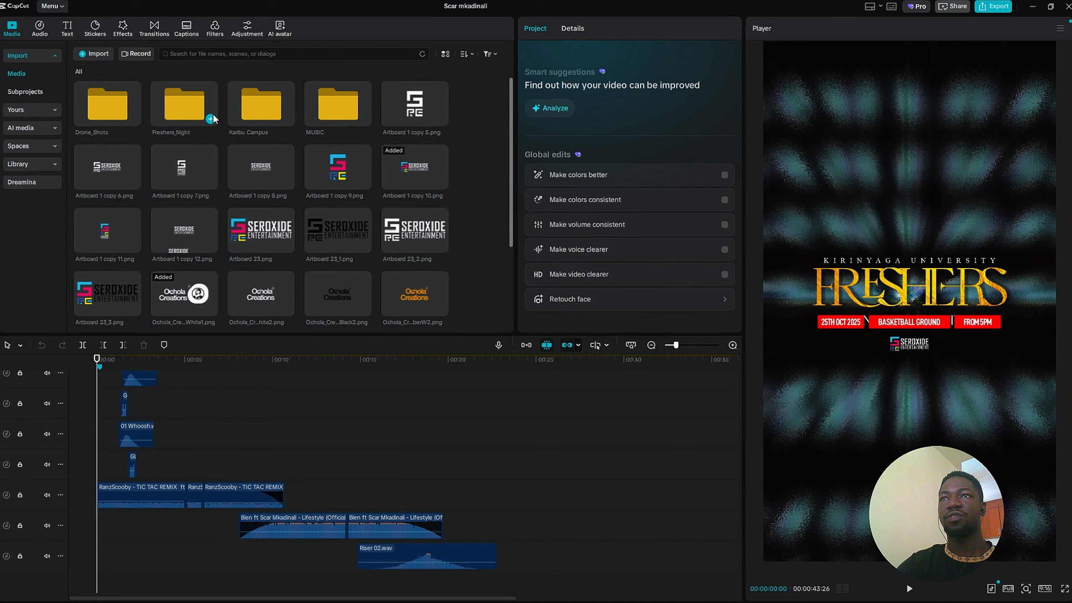
double_click(267, 108)
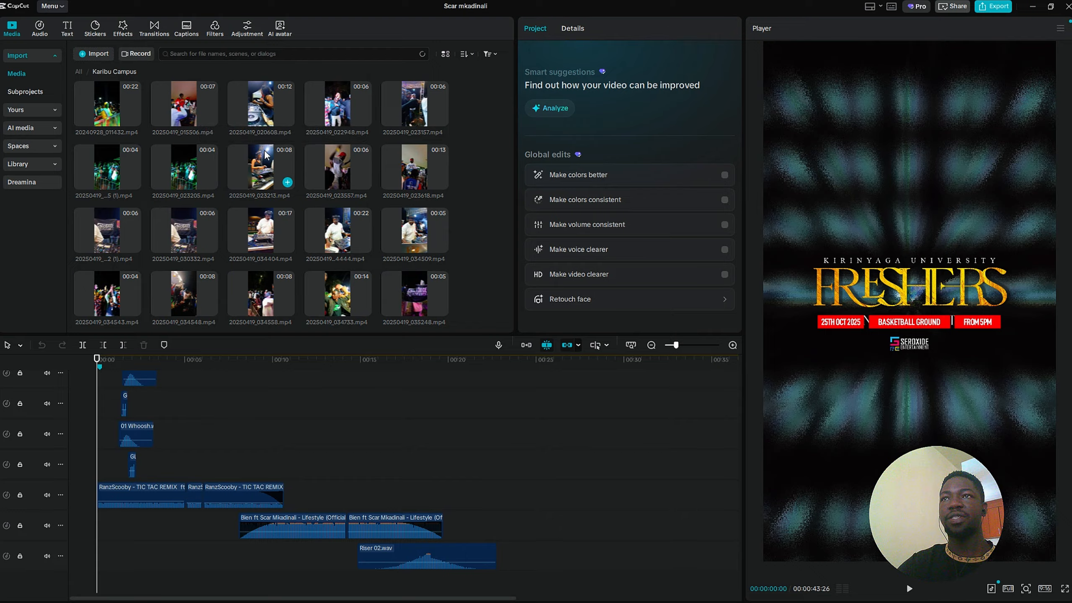
click(77, 70)
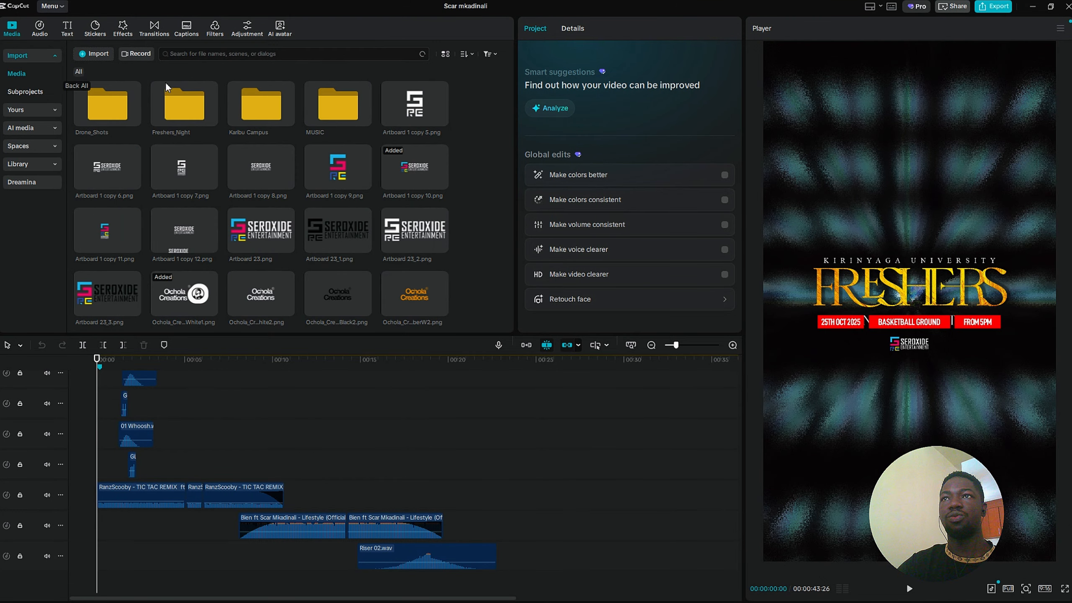
- Open the EDITING MUSIC folder inside MUSIC and preview the hearty.mp3 and hope.mp3 tracks
double_click(338, 114)
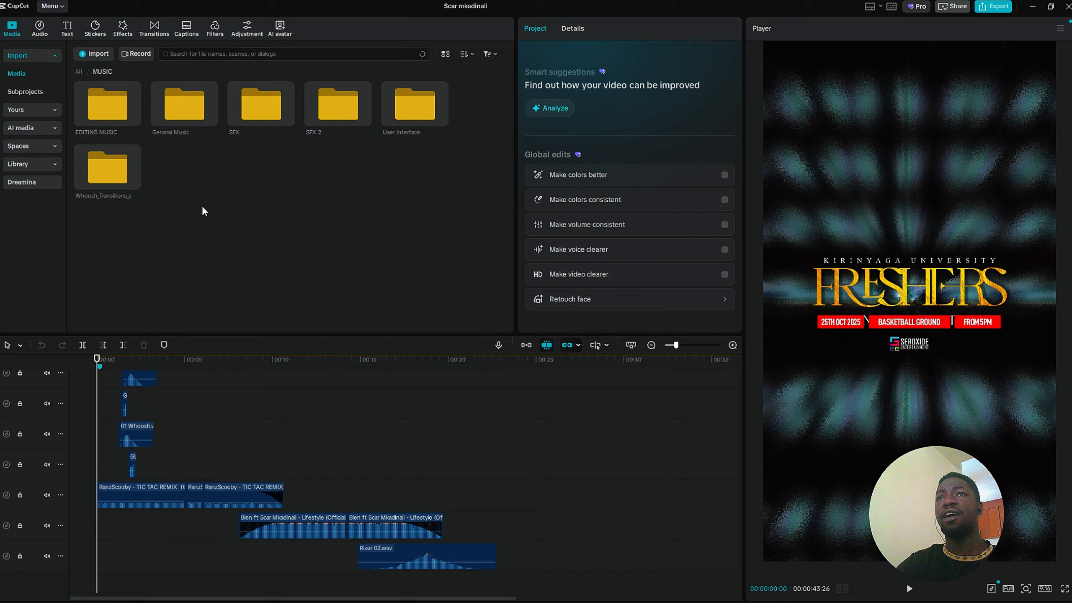
double_click(106, 103)
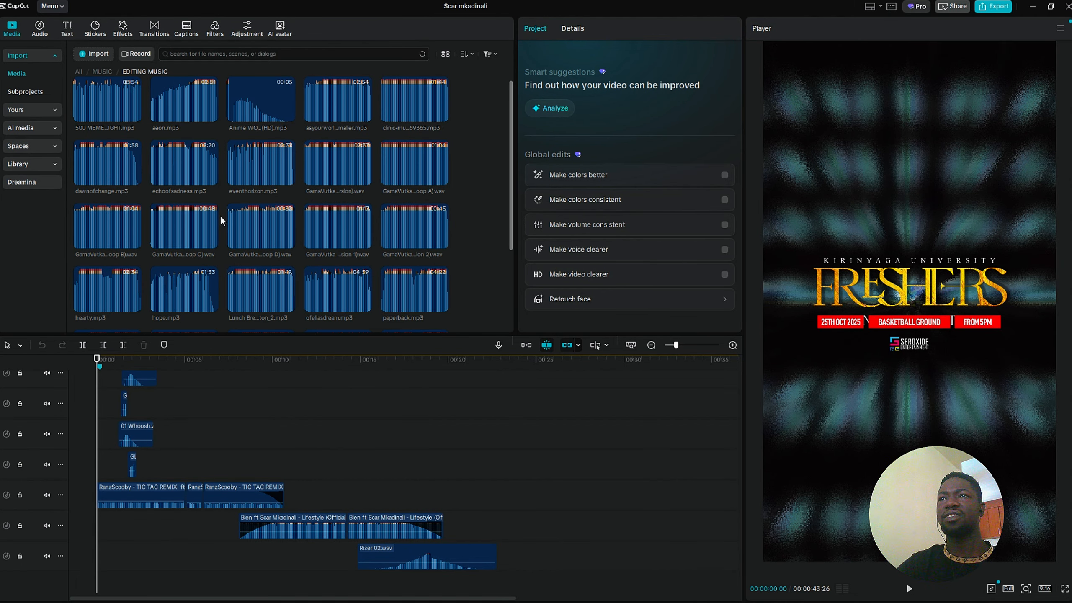
scroll(297, 260, down, 3)
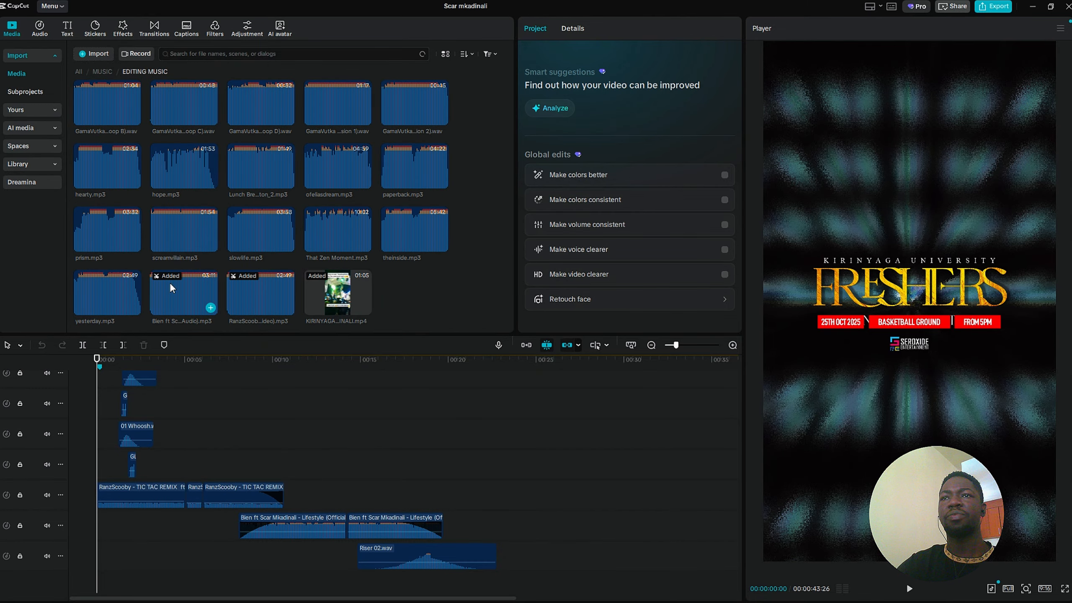
click(105, 173)
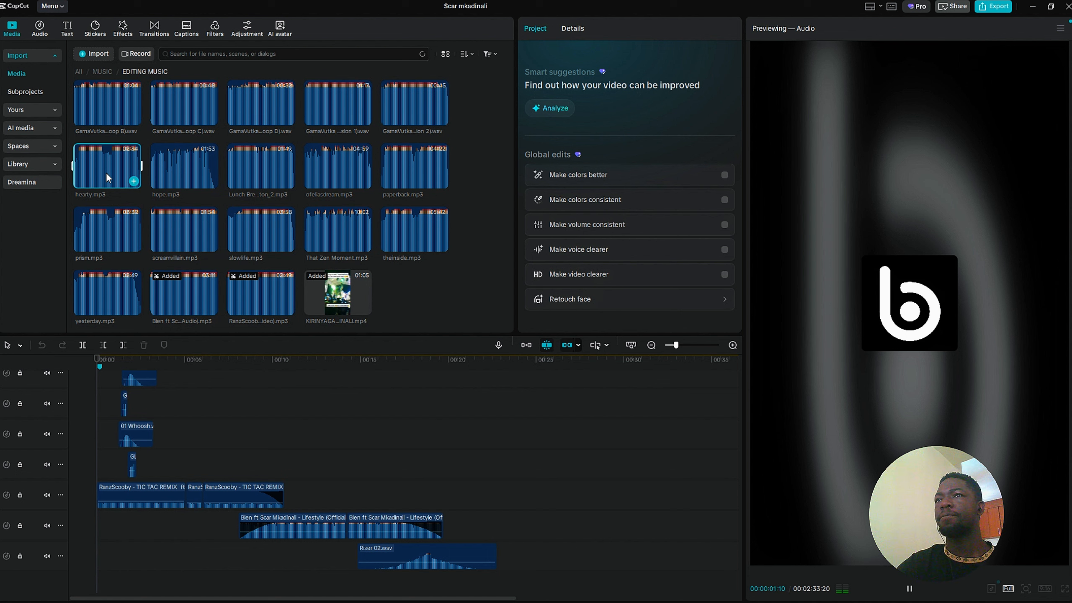
click(191, 163)
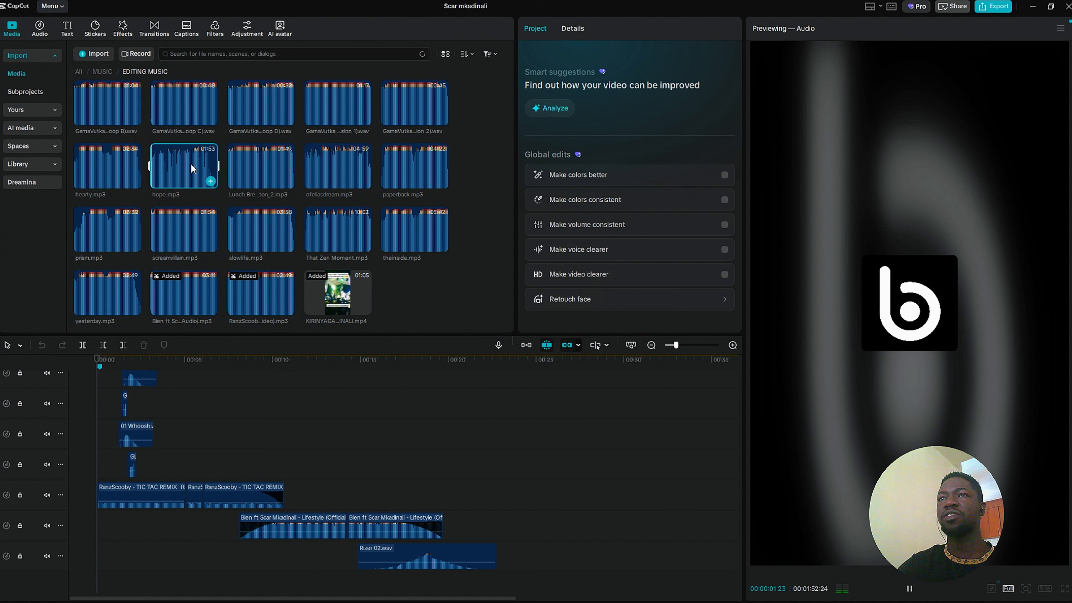
- Leave EDITING MUSIC and look inside the General Music and SFX folders, returning to the MUSIC folder after each
click(104, 70)
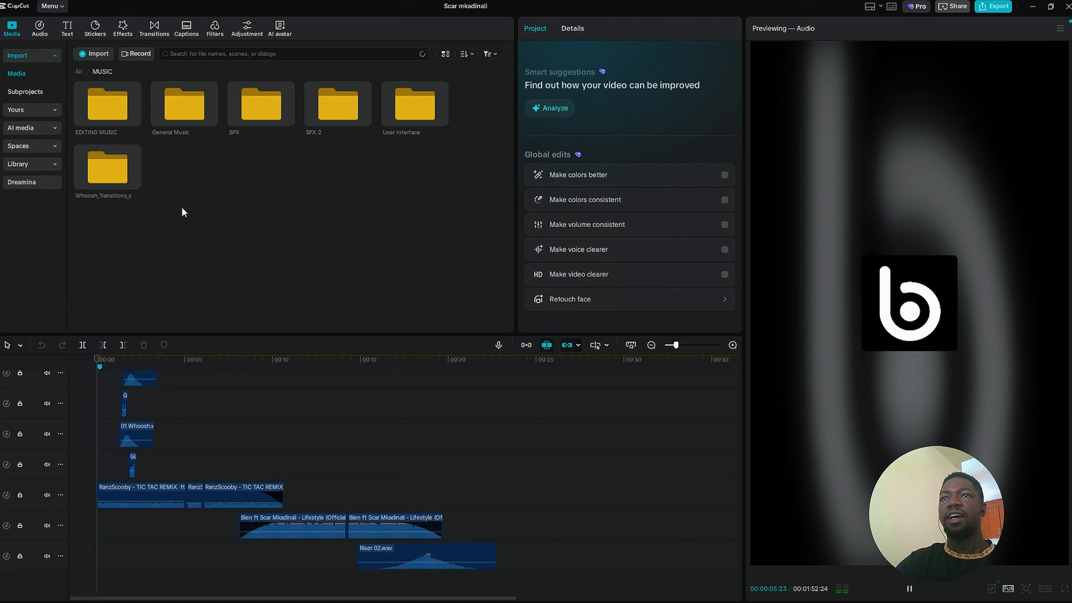
double_click(182, 109)
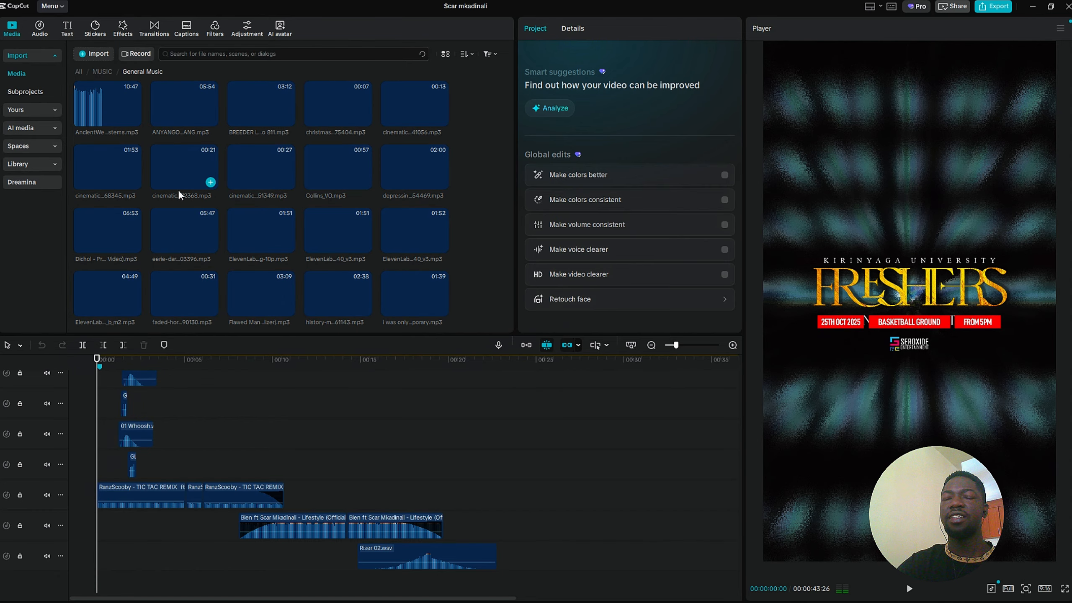
click(100, 71)
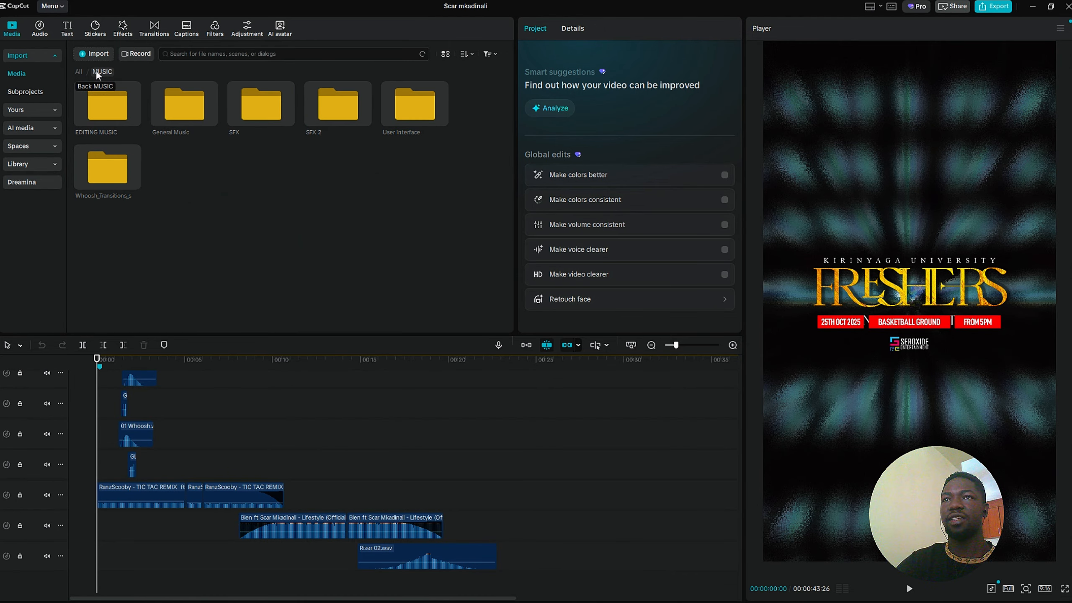
double_click(256, 116)
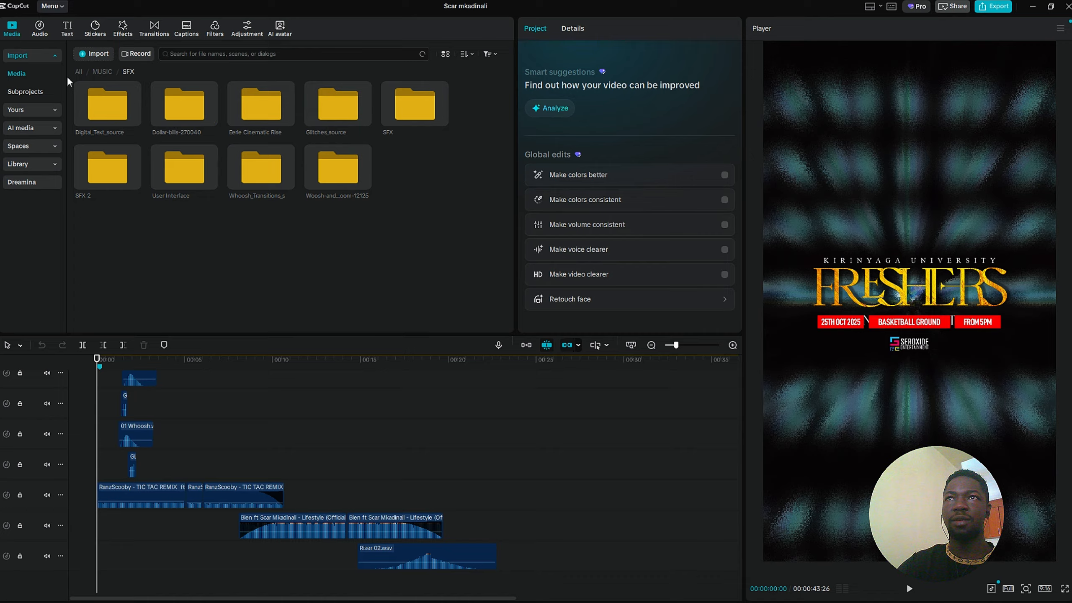
click(98, 71)
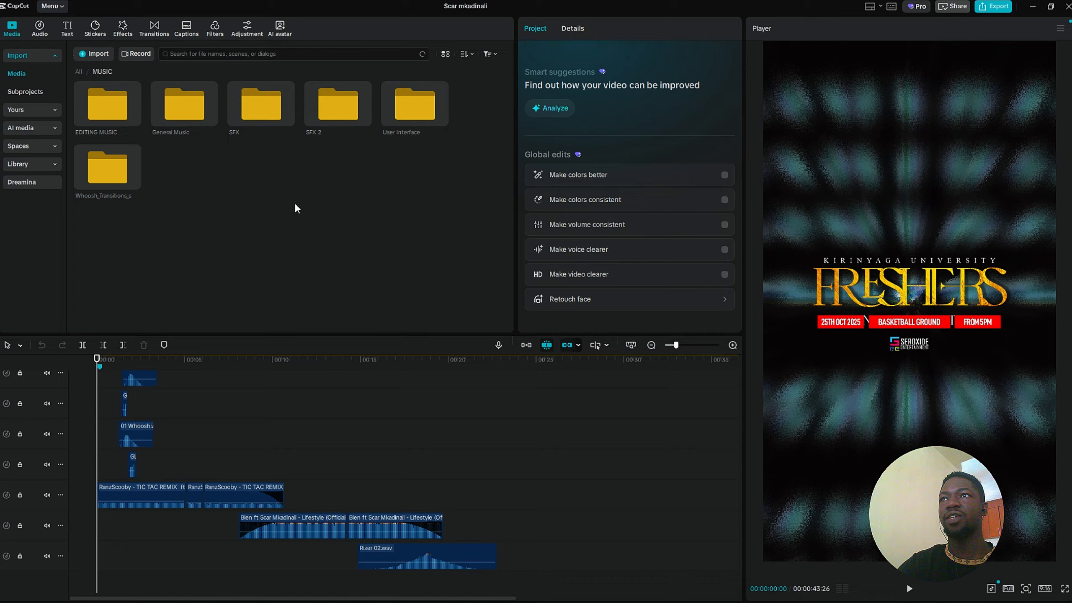
- Open the SFX 2 folder, preview sfx 11.mp3, sfx 6.mp3 and sfx 7.mp3, and return to all media
double_click(344, 107)
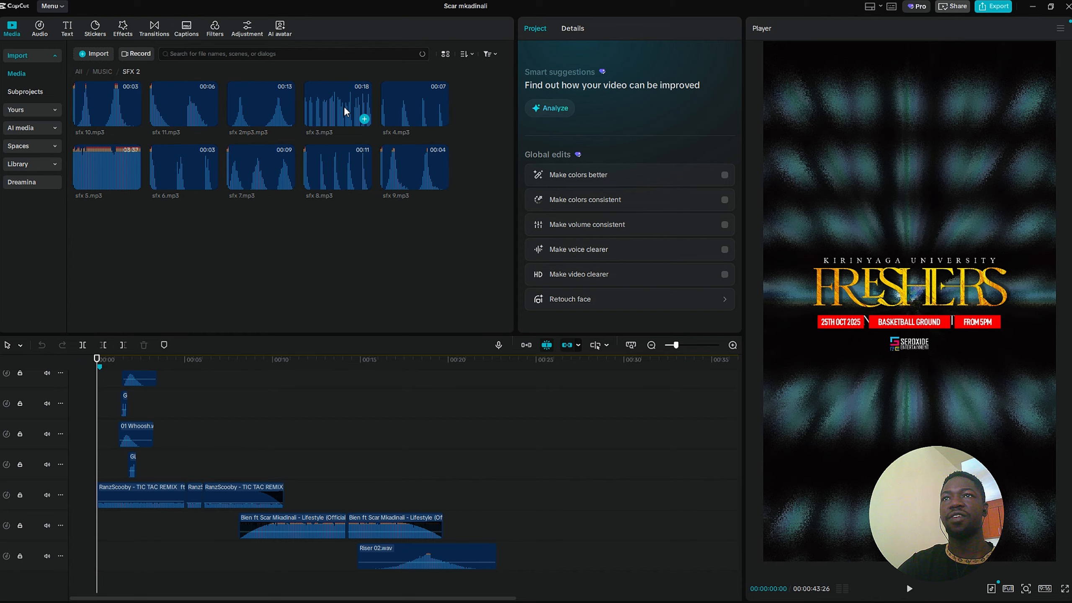
click(179, 106)
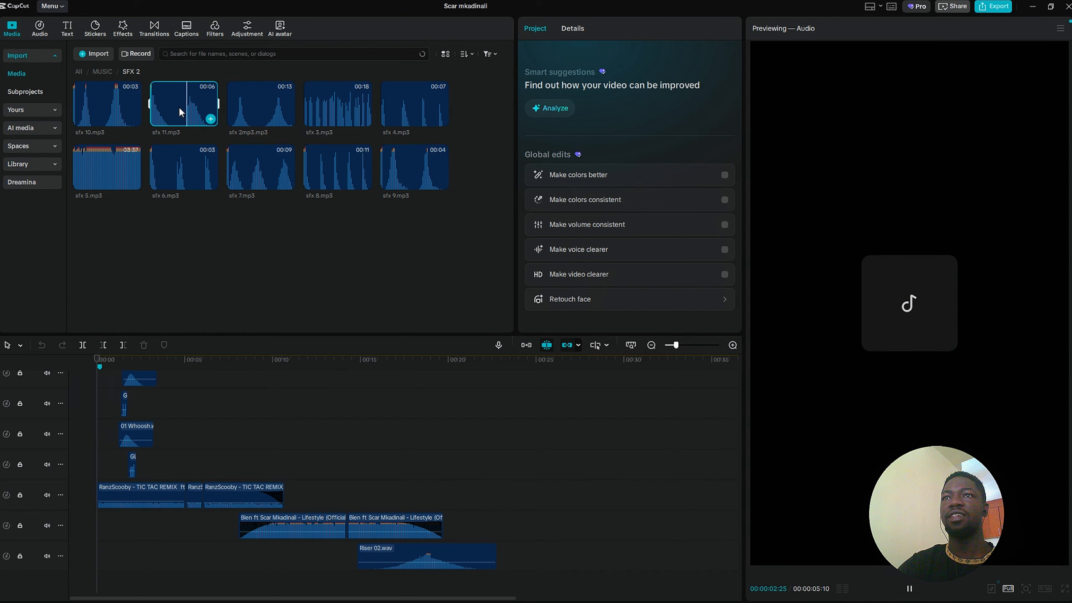
click(172, 188)
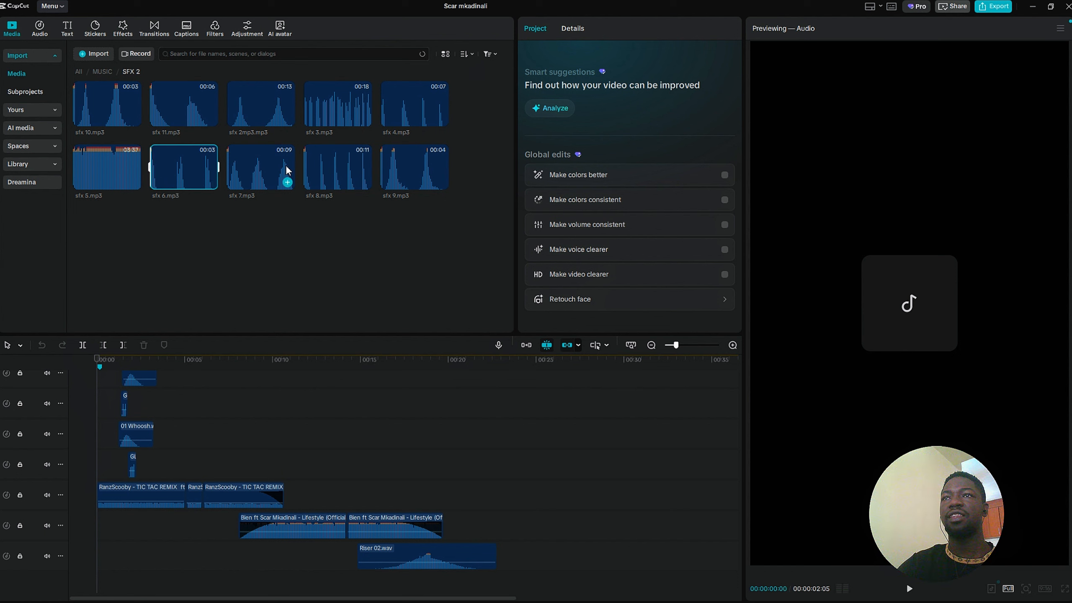
click(275, 170)
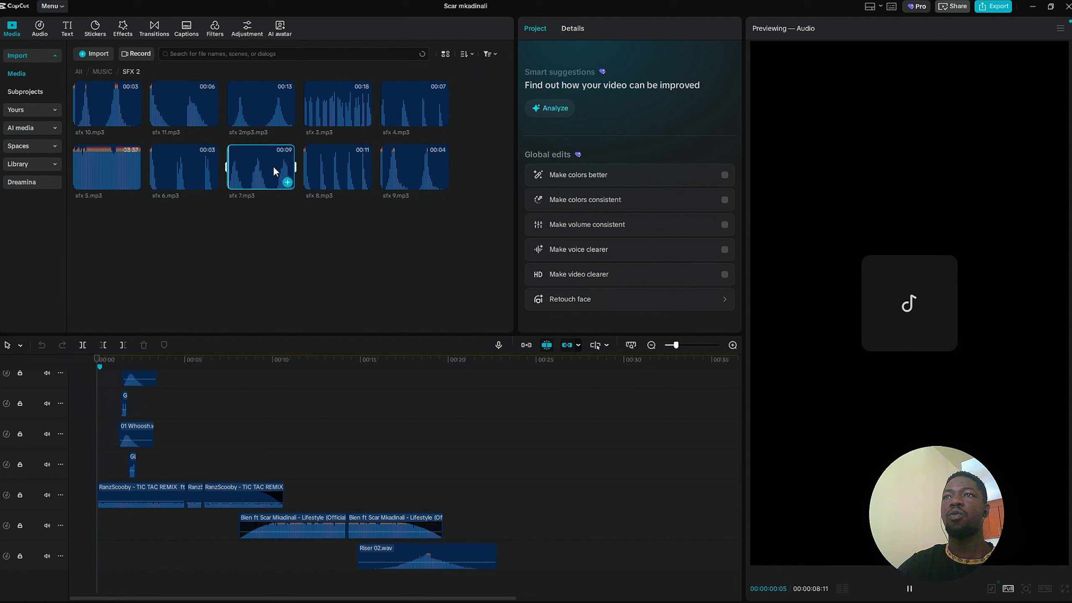
click(104, 73)
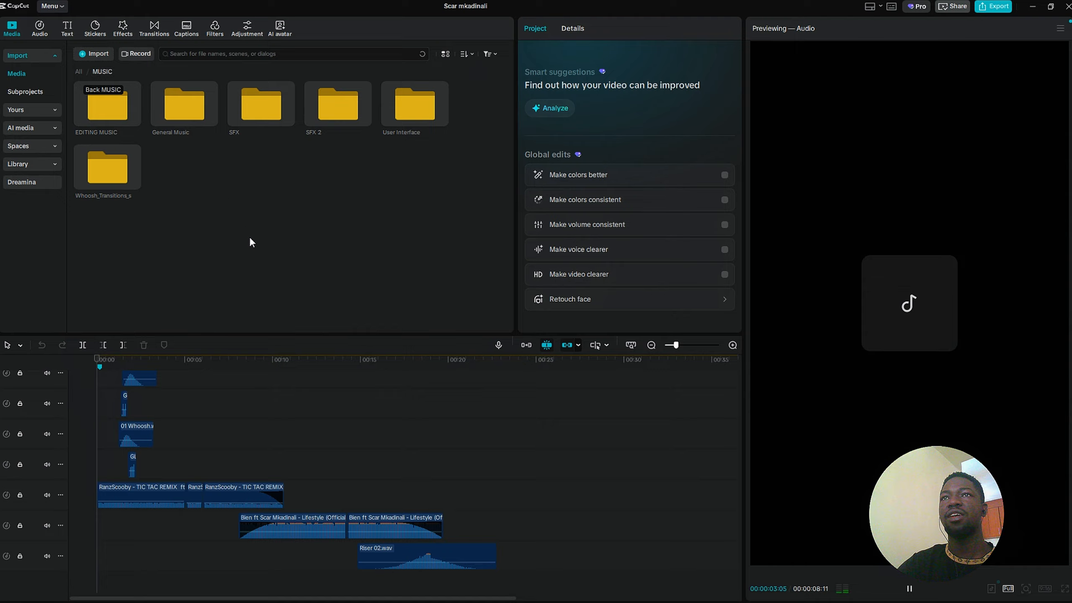
click(79, 72)
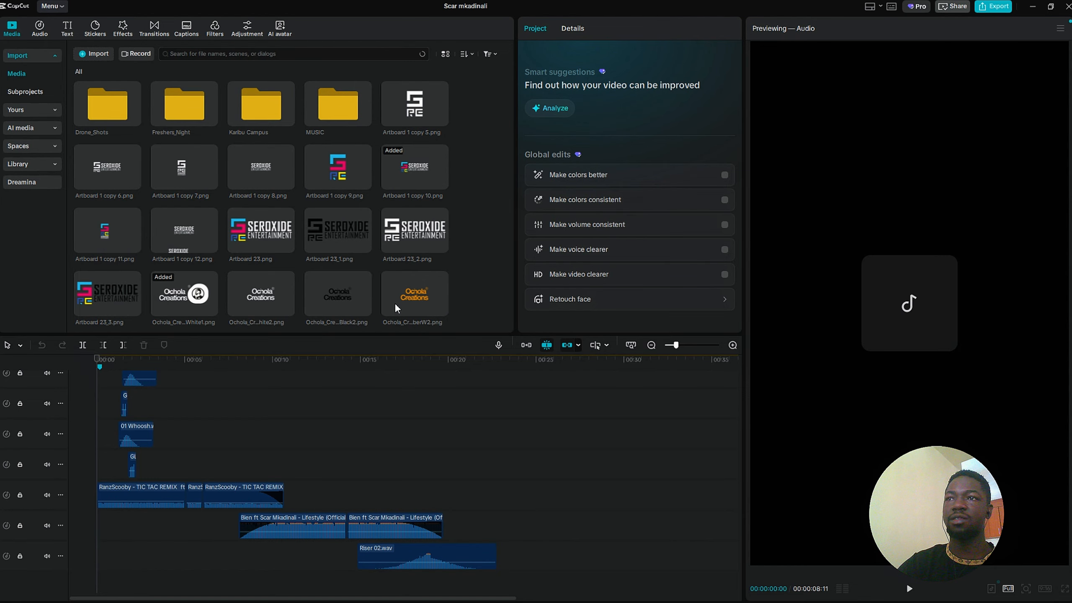
- Preview the orange Ochola Creations logo and several Seroxide Entertainment logos, including Artboard 1 copy 10.png, and close the preview
click(405, 299)
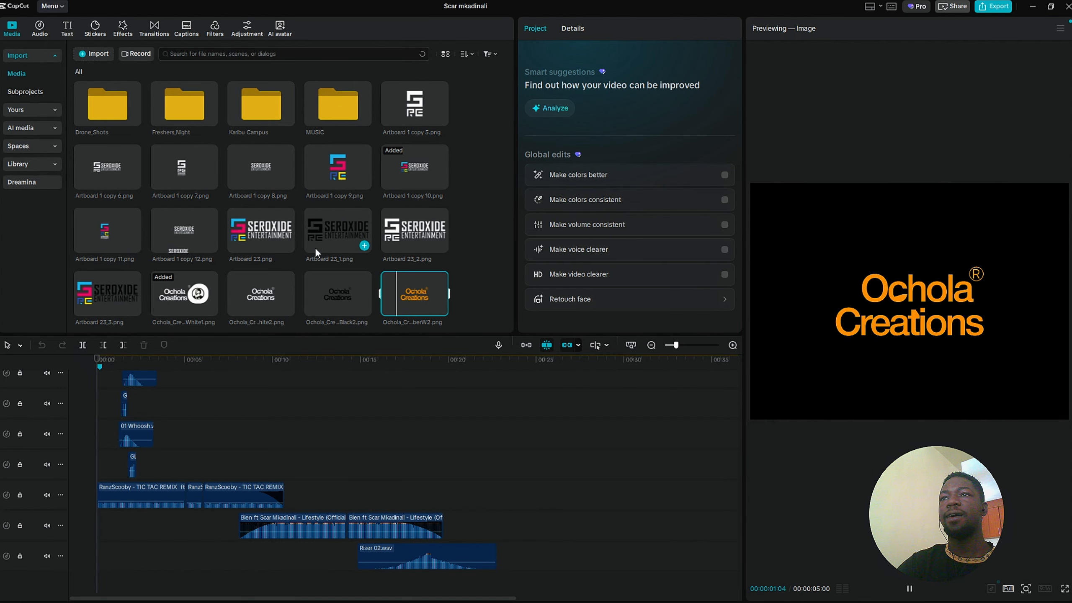
click(278, 236)
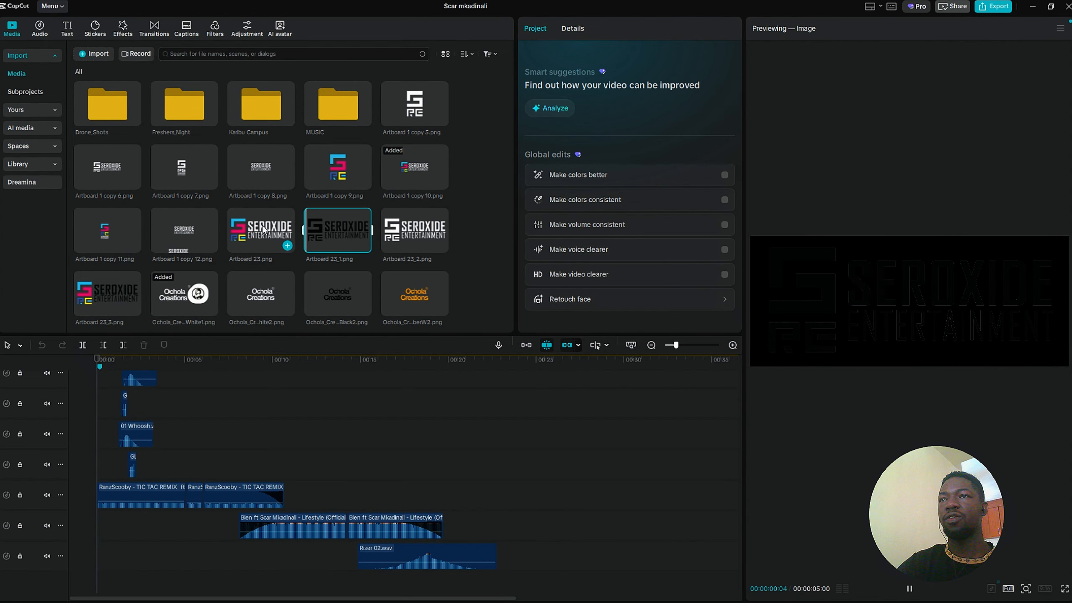
click(330, 183)
click(432, 164)
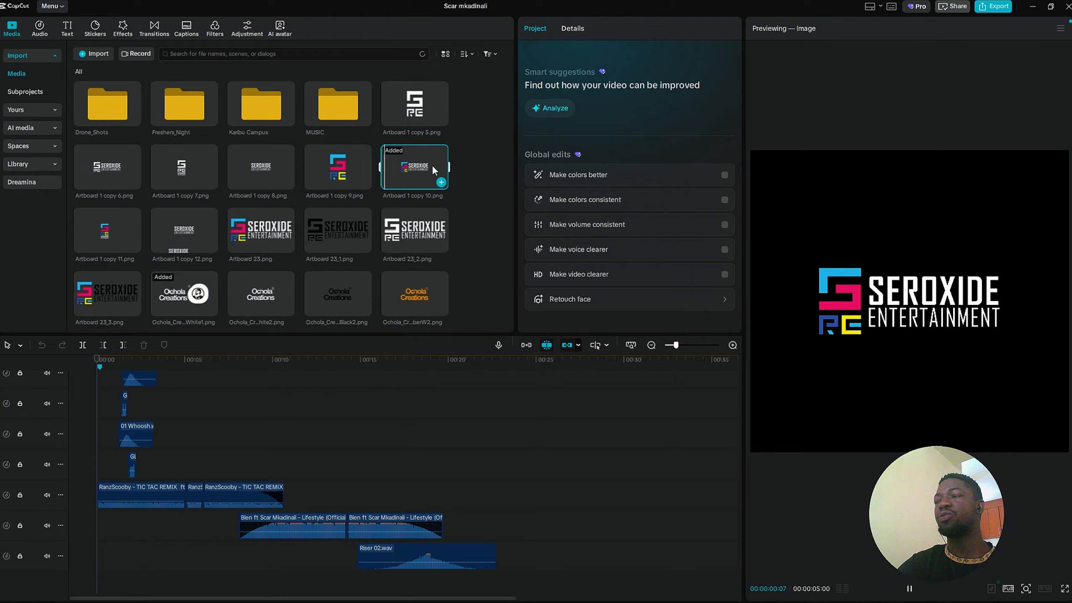
click(468, 169)
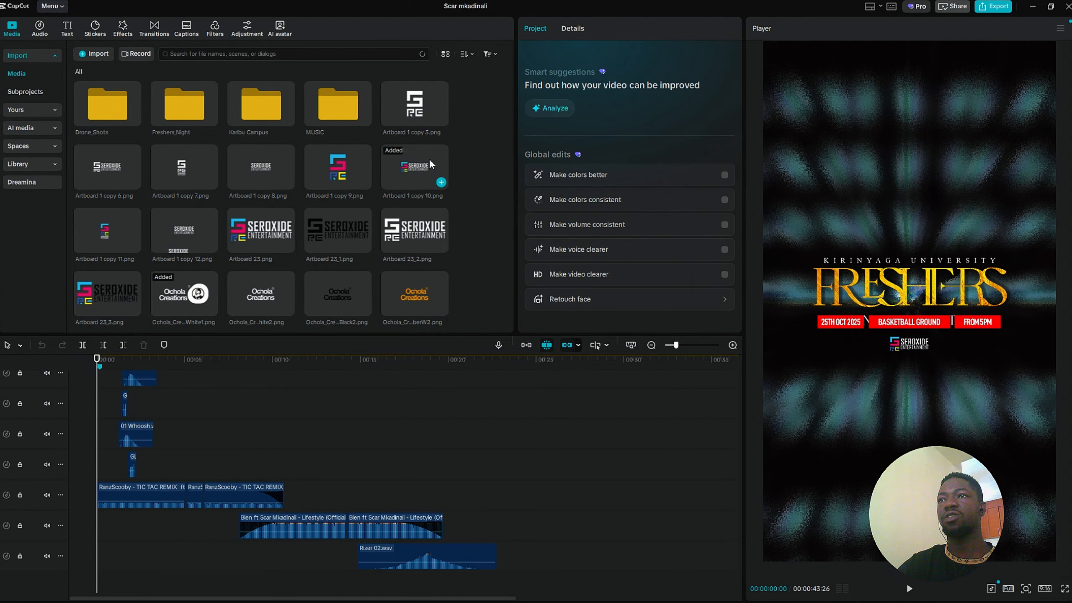
- Preview the KYU_FLYER Freshers title image among the imported media, and close the preview
scroll(283, 228, down, 3)
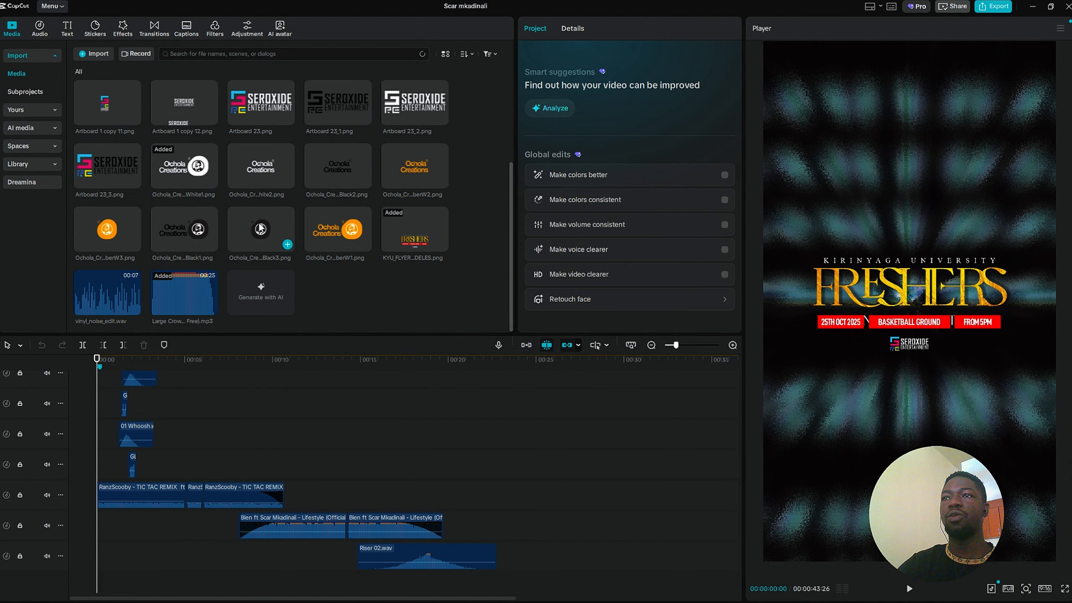
click(418, 231)
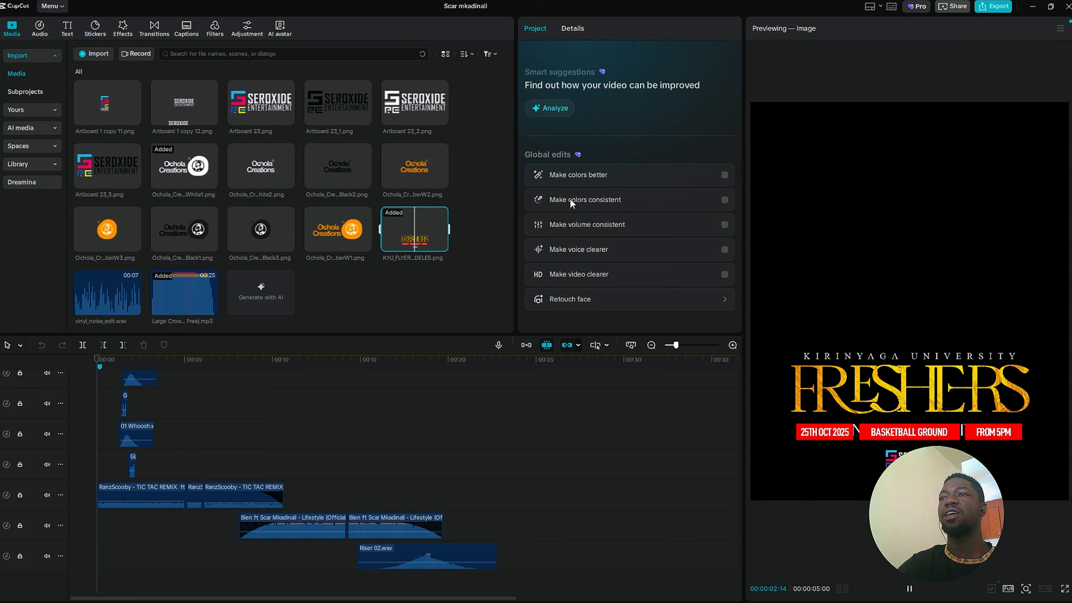
click(438, 304)
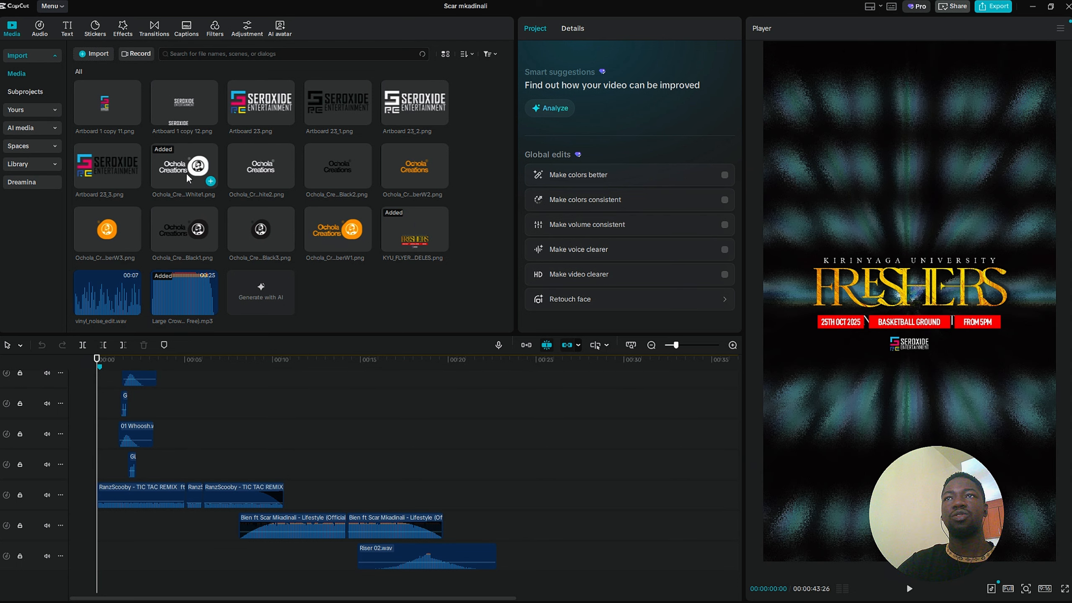
scroll(186, 172, up, 3)
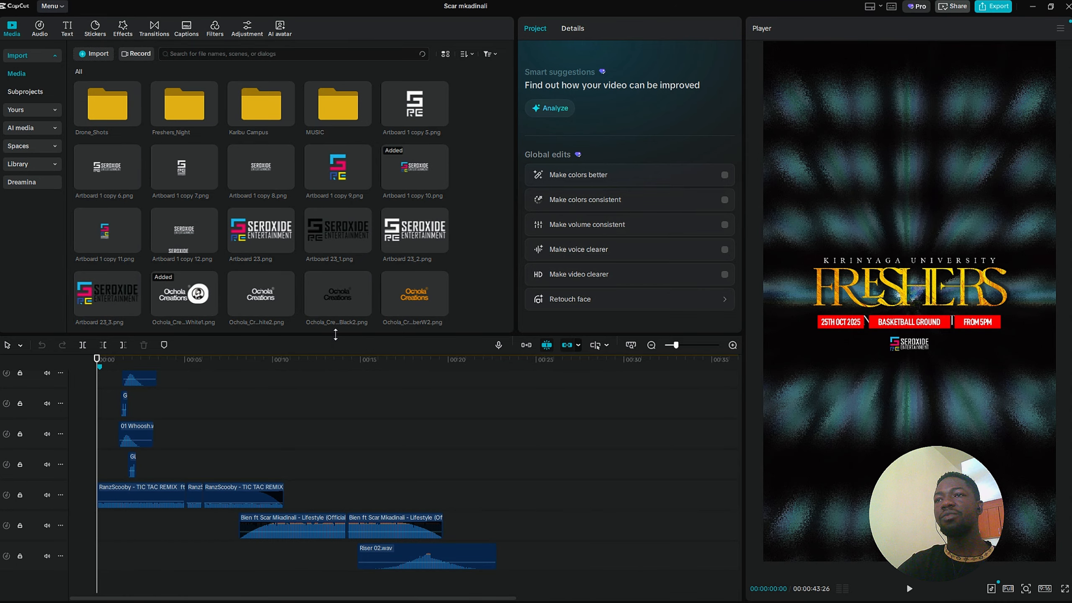
- Enlarge the timeline area to about twice its height and bring the video, text and effect tracks into view
drag(335, 334, 371, 169)
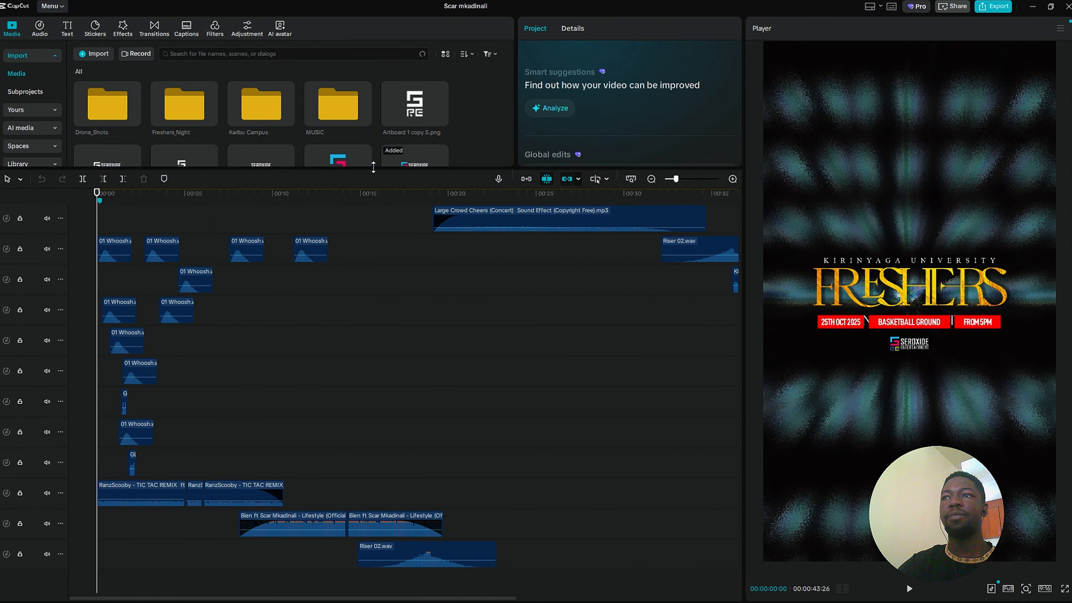
scroll(375, 409, down, 2)
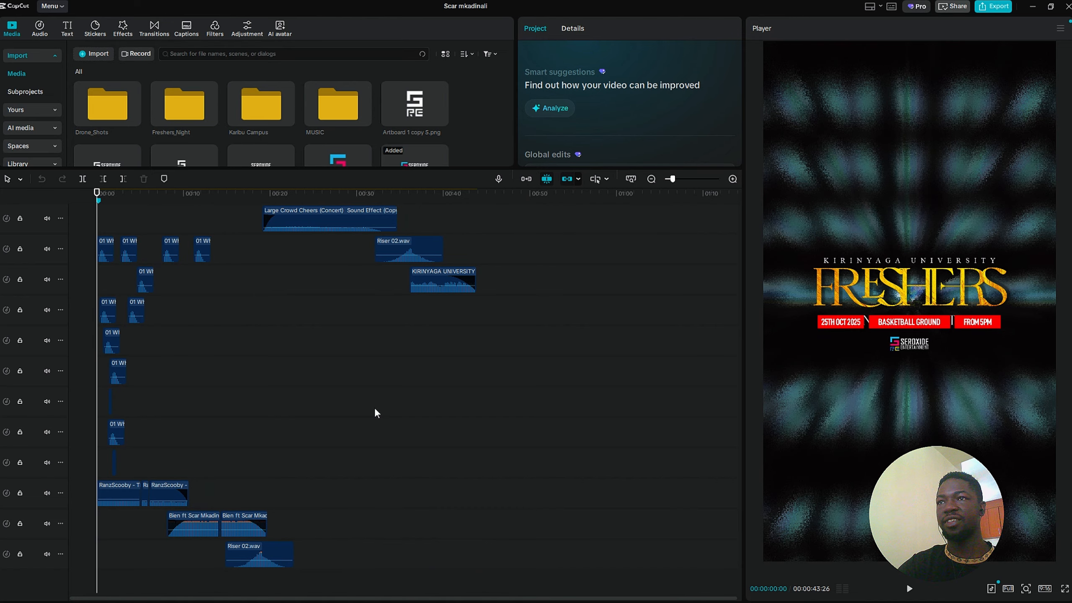
scroll(376, 409, up, 5)
scroll(374, 413, up, 3)
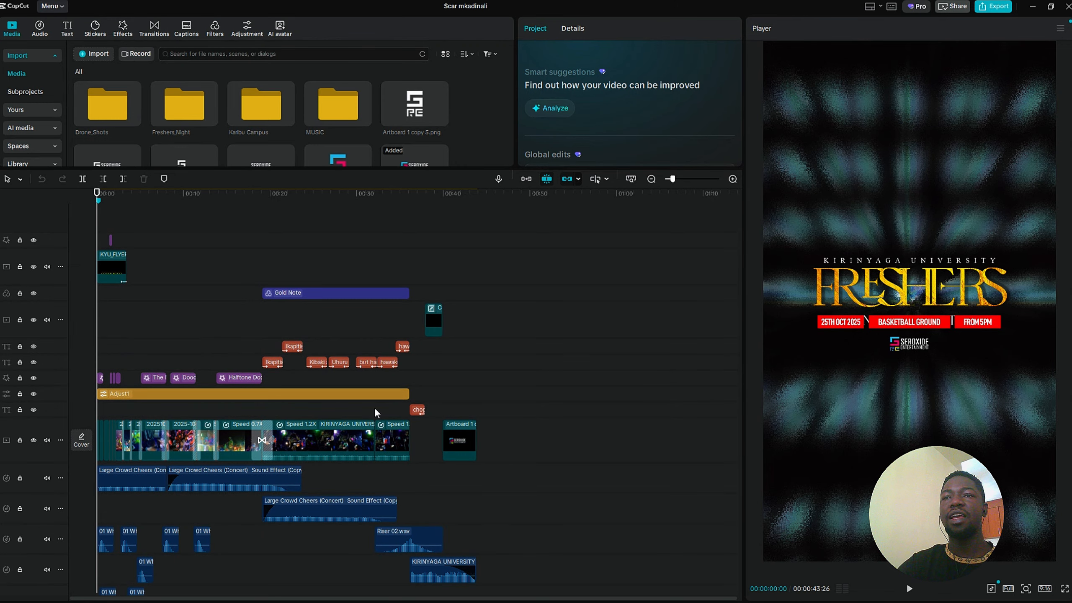
- Examine the opening seconds of the timeline, from the selected flyer image clip down through the whoosh and glitch sound effect tracks
scroll(273, 346, up, 2)
scroll(274, 343, up, 2)
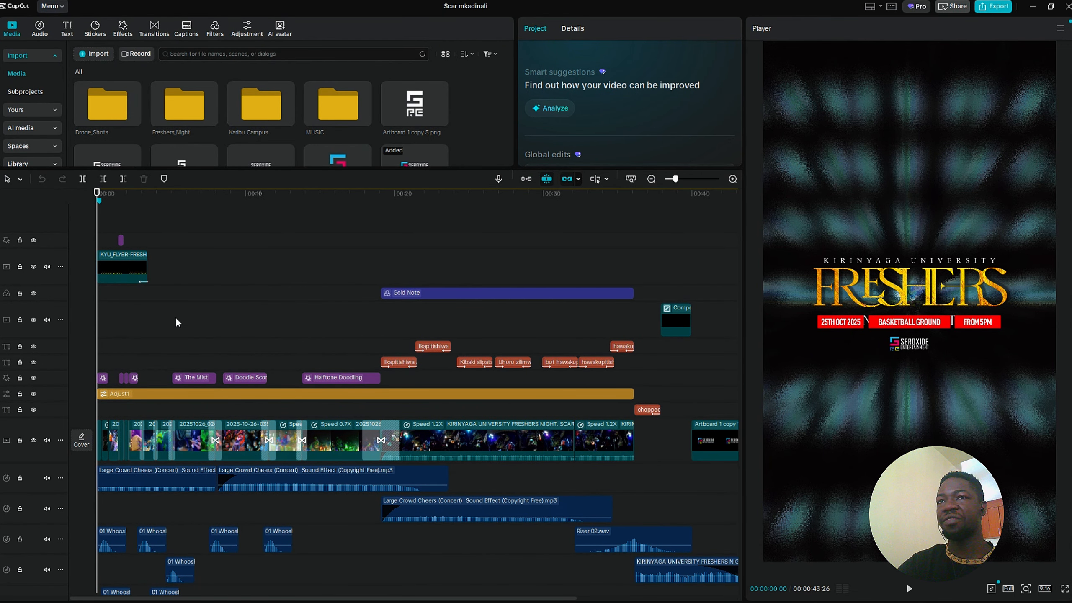
scroll(176, 317, up, 2)
scroll(177, 319, up, 3)
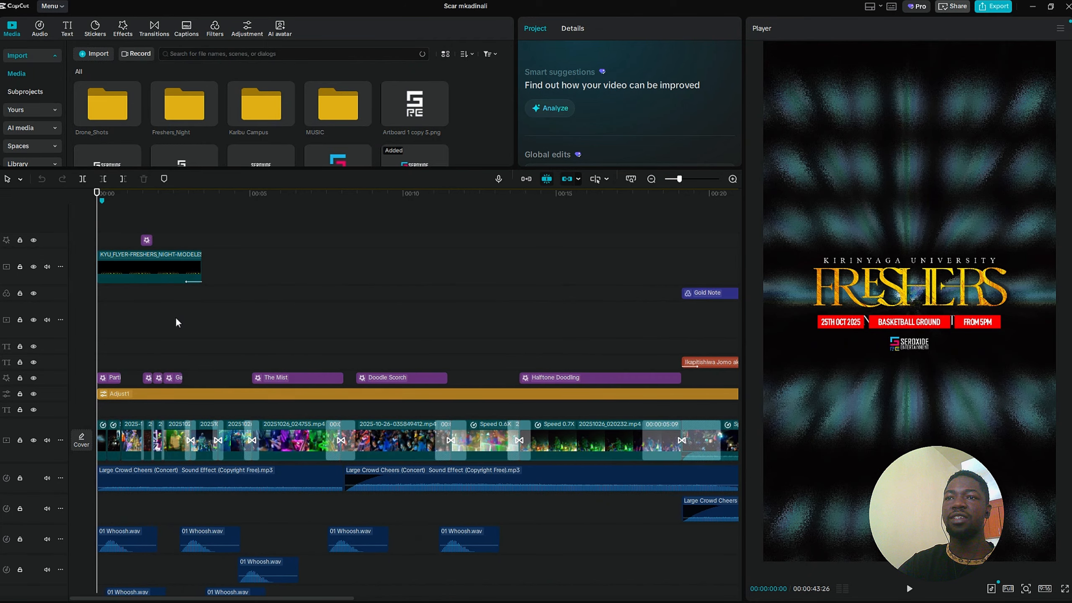
scroll(176, 322, up, 2)
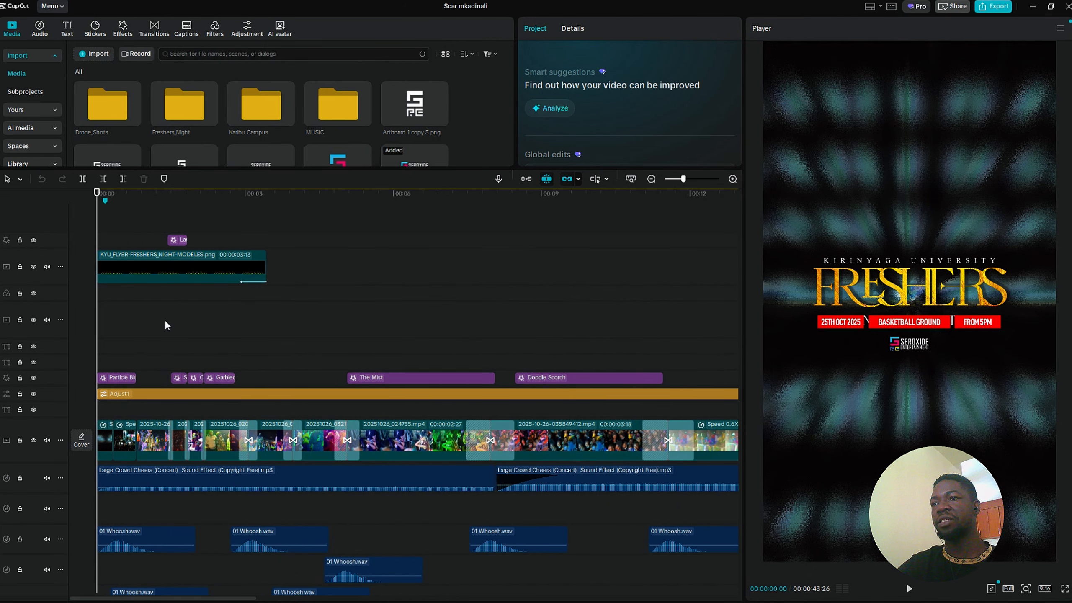
scroll(165, 322, down, 2)
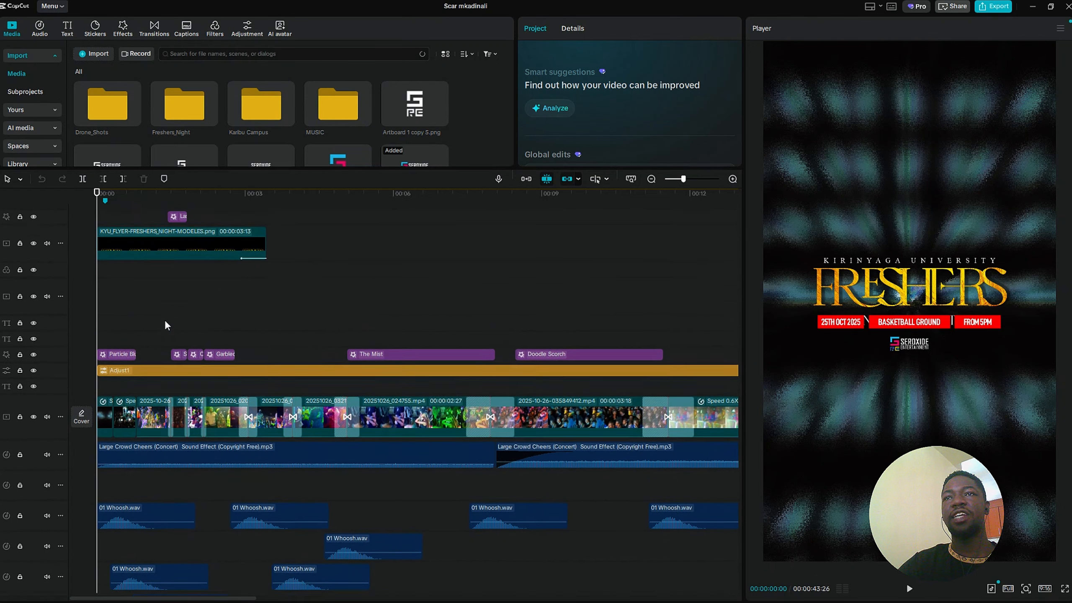
scroll(166, 321, up, 2)
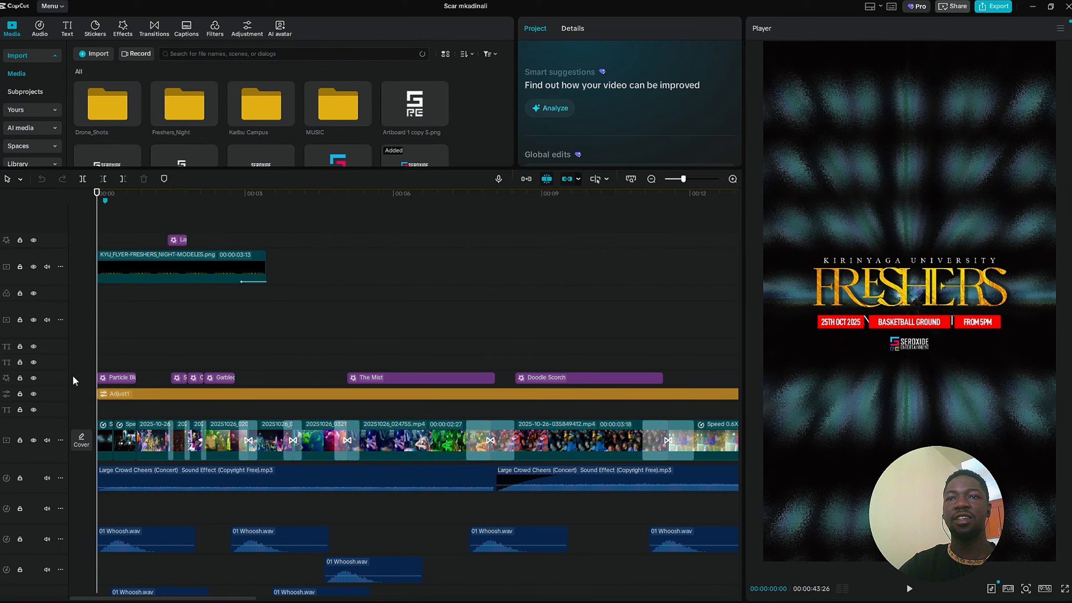
click(125, 458)
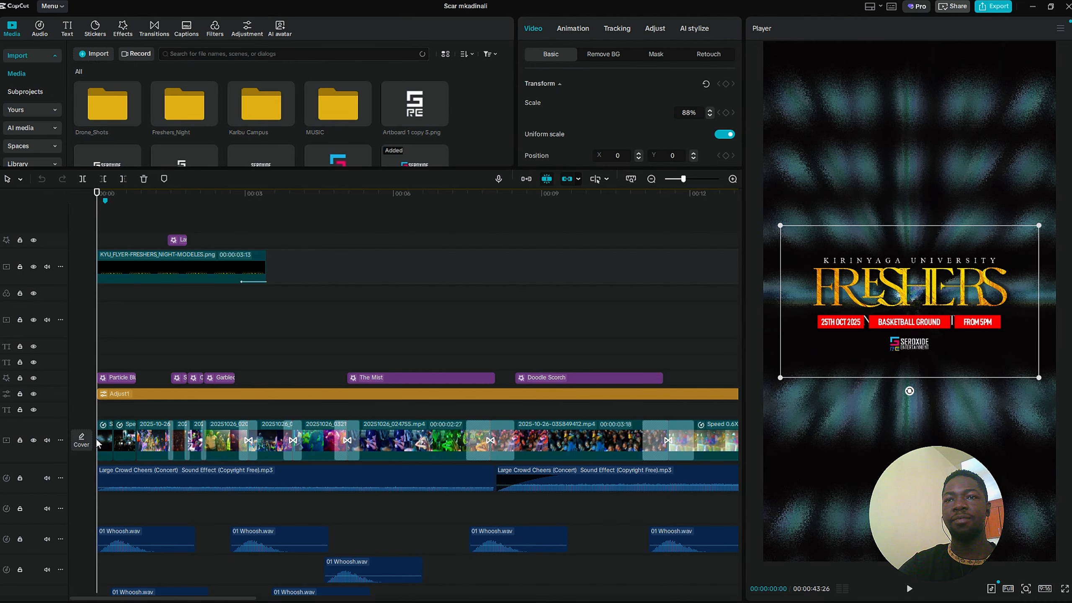
scroll(111, 422, down, 5)
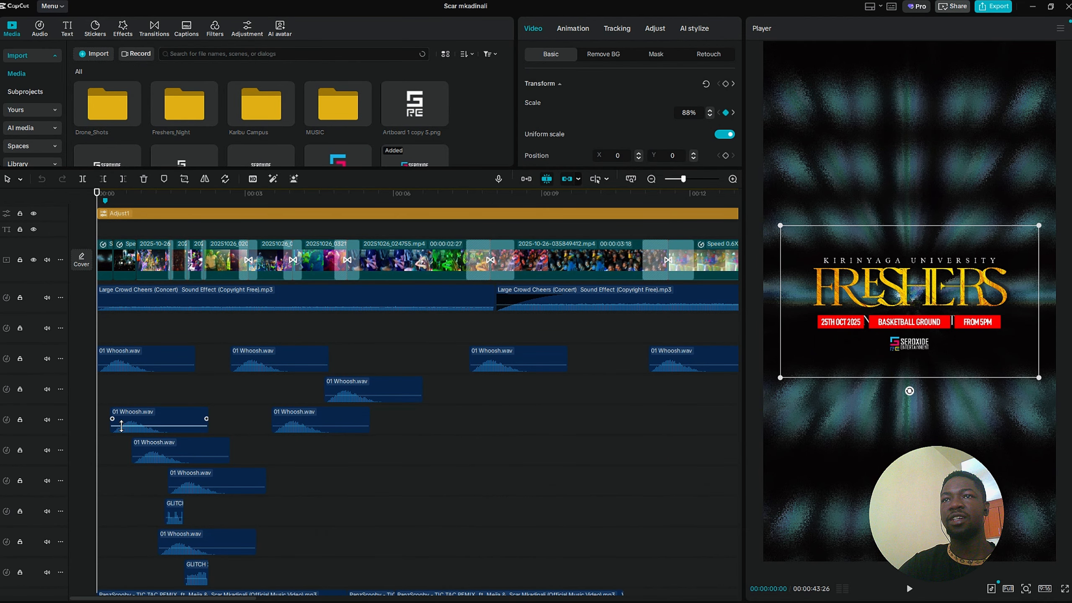
scroll(125, 418, up, 3)
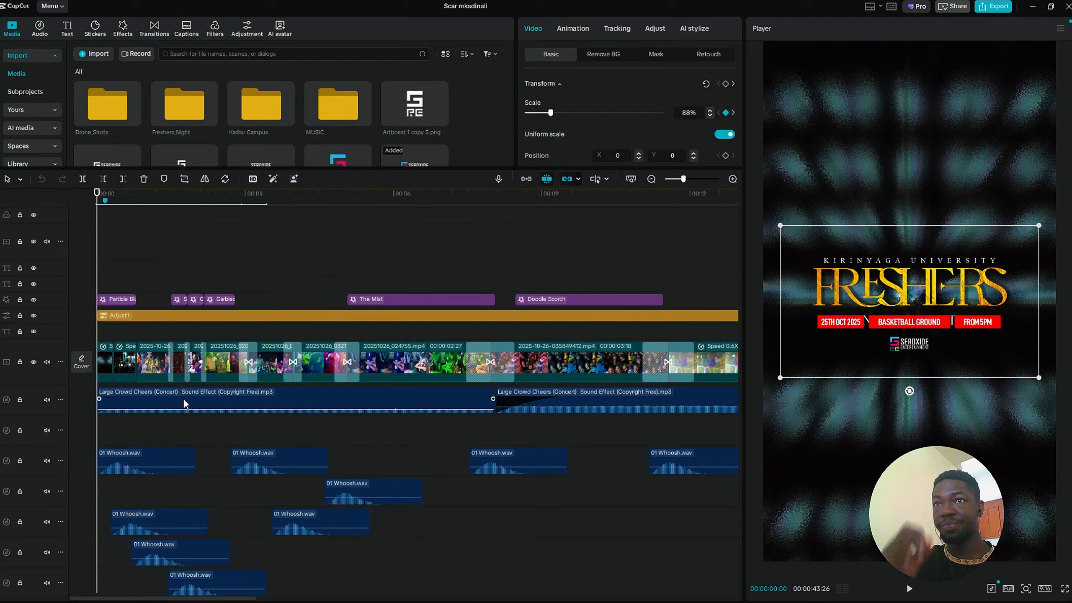
- Select the first four clips of the main video track one after another to point them out
click(104, 360)
click(129, 356)
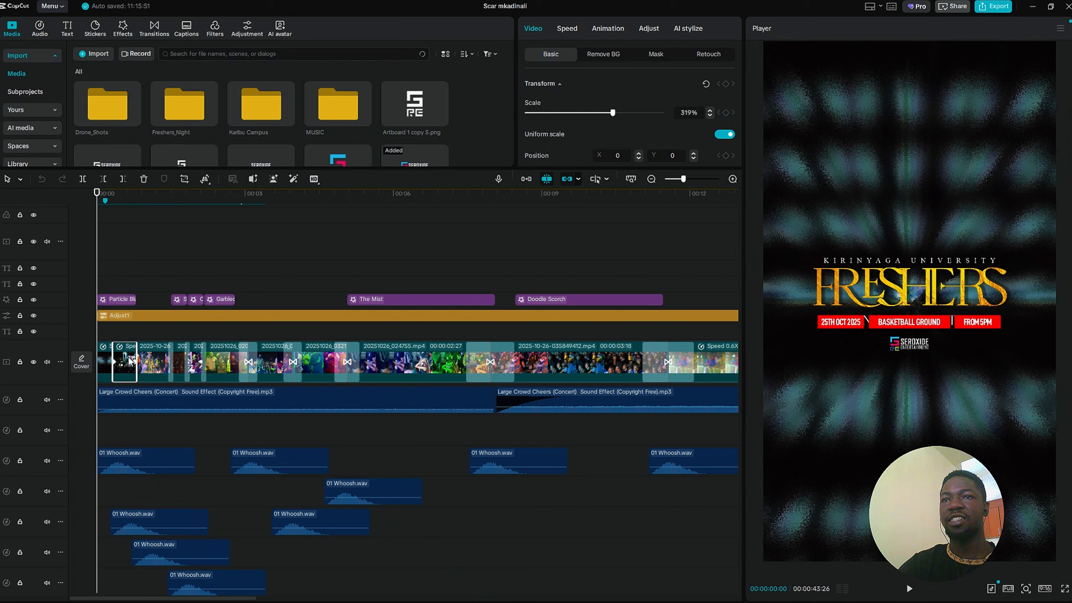
click(151, 359)
click(180, 361)
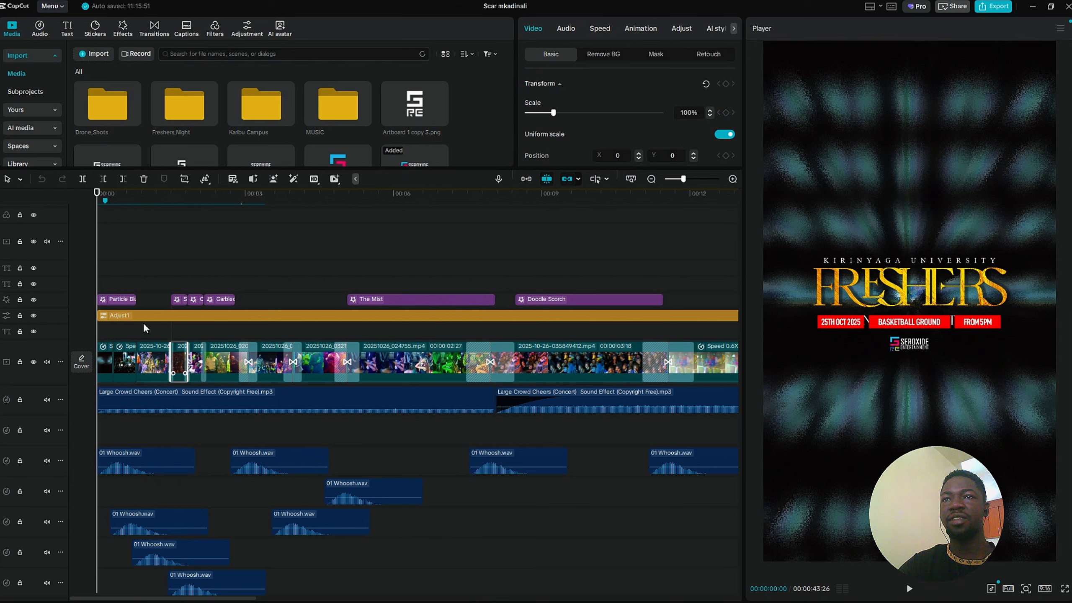
- Hide the adjustment track, the effects track directly above it and the three text tracks above the main video track
click(33, 315)
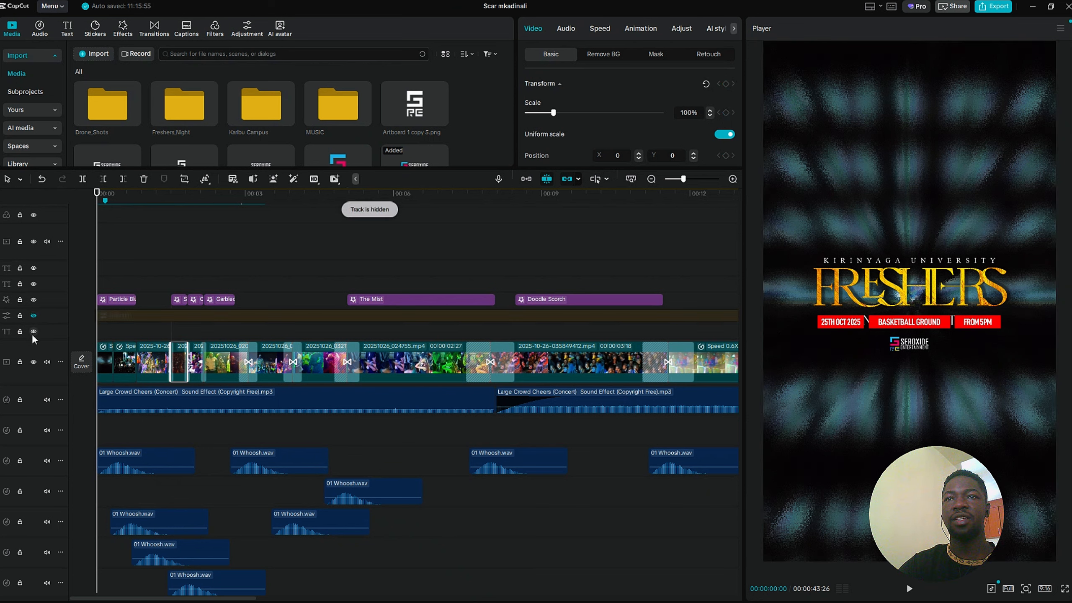
click(33, 332)
click(33, 299)
click(33, 284)
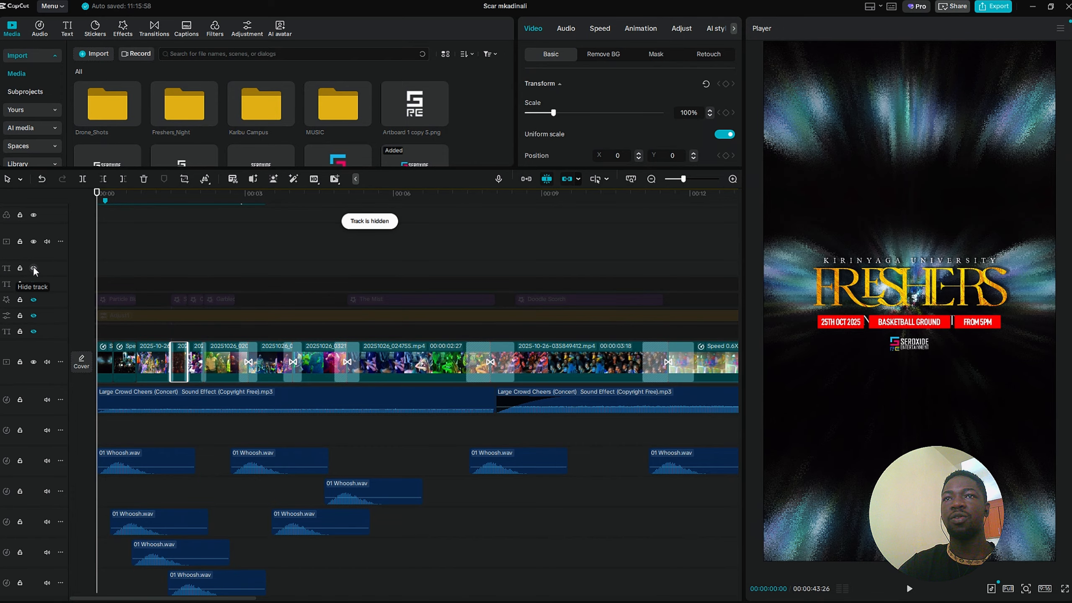
click(34, 268)
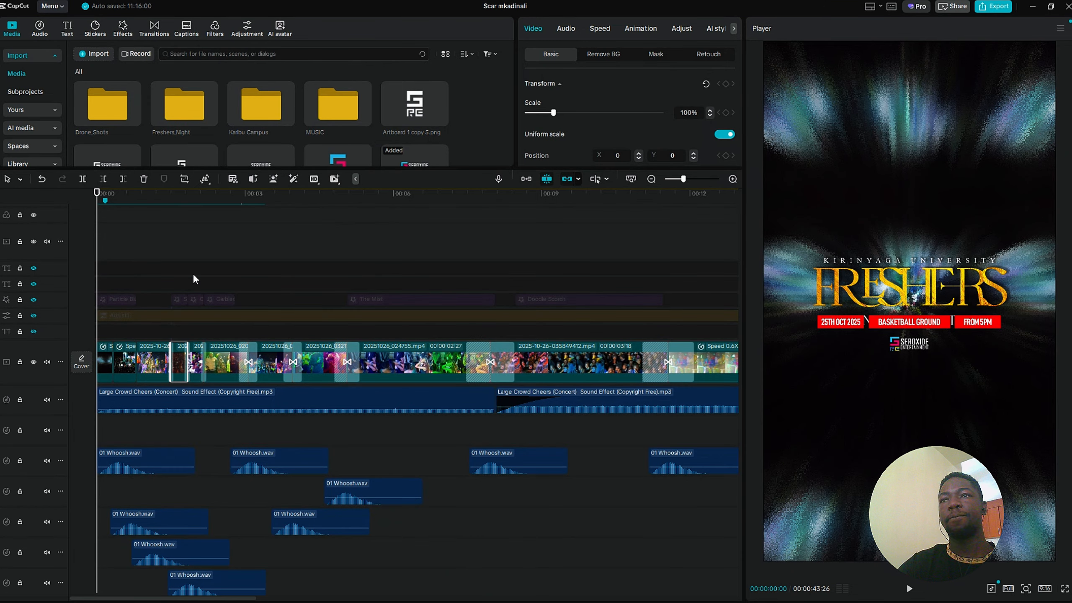
- Hide the Freshers Night flyer image track and return the playhead to the start of the timeline
scroll(193, 273, up, 2)
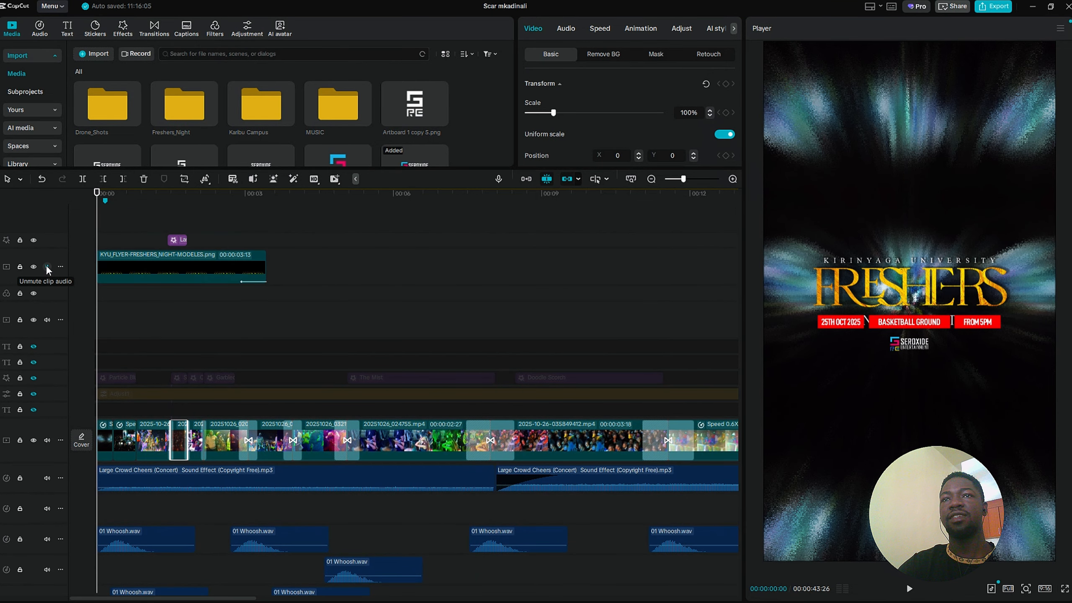
click(34, 266)
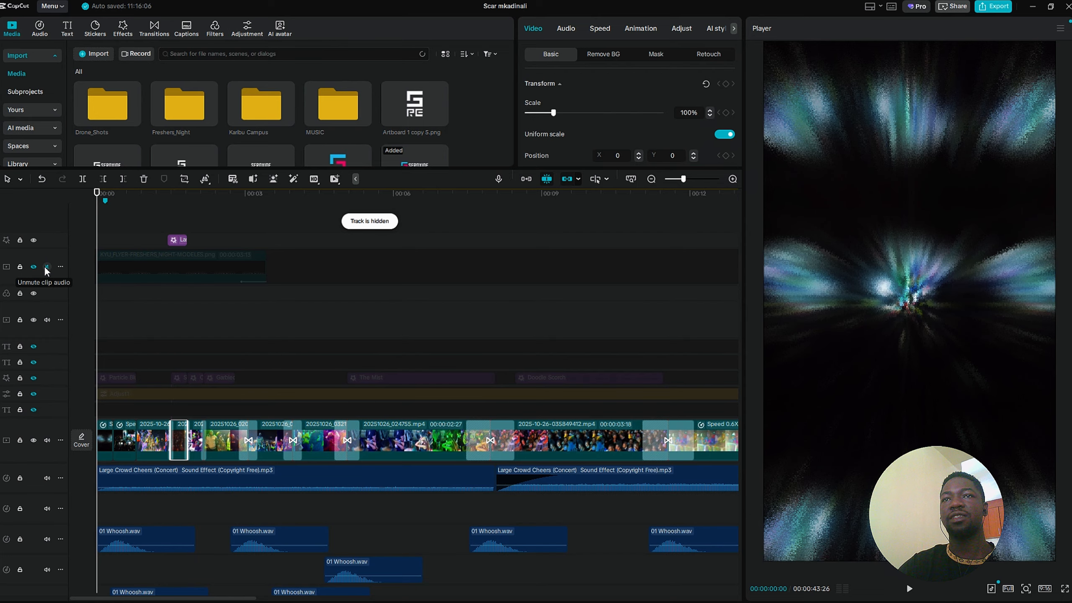
scroll(137, 331, down, 5)
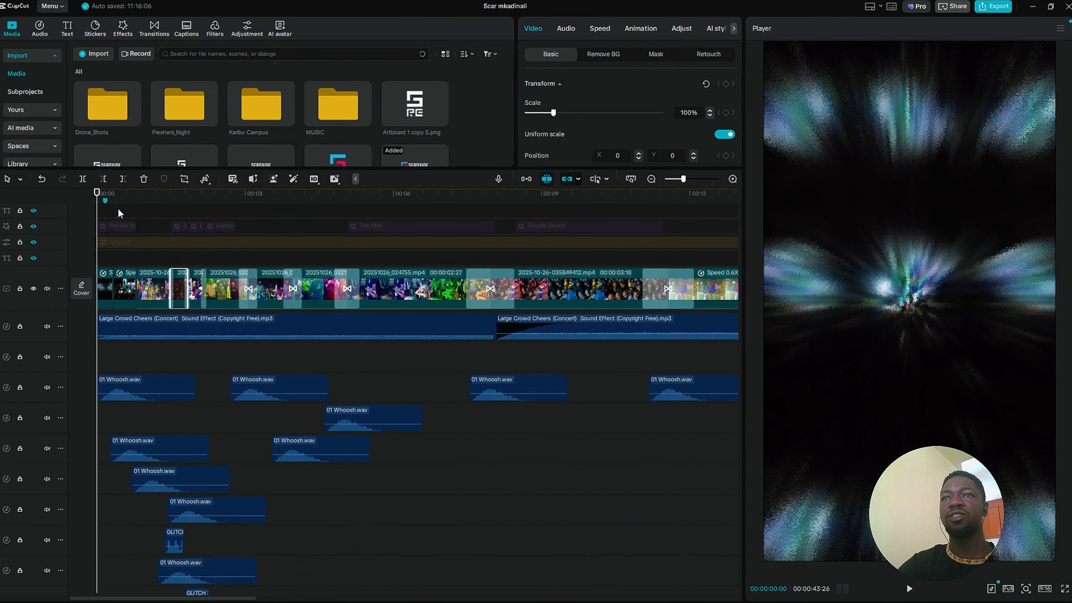
click(118, 213)
drag(118, 214, 97, 214)
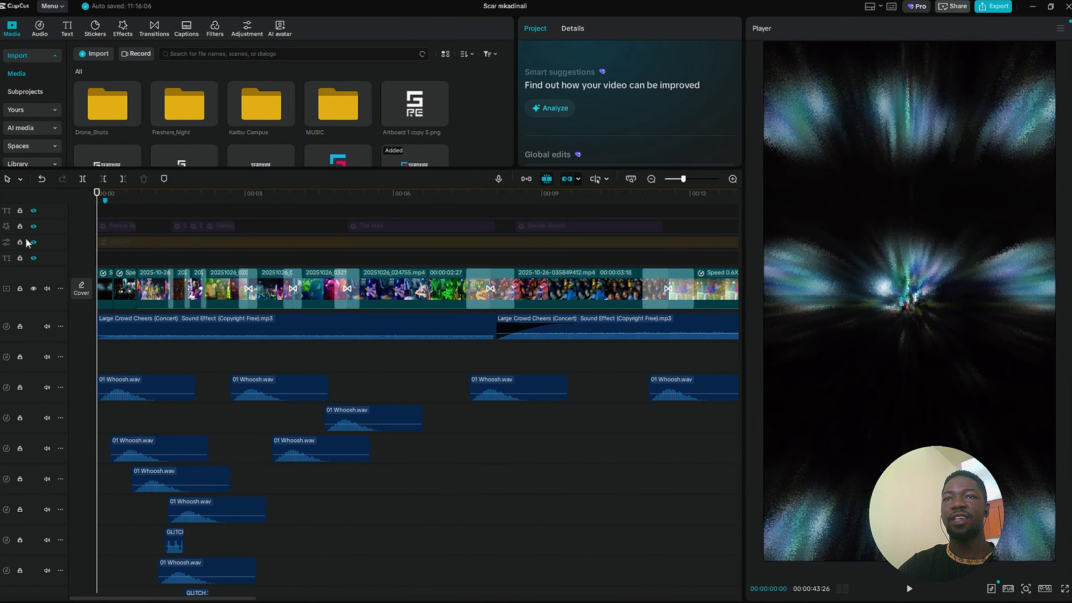
- Mute the empty audio track below the crowd cheers and every whoosh and glitch sound effect track, leaving the music tracks audible
click(48, 357)
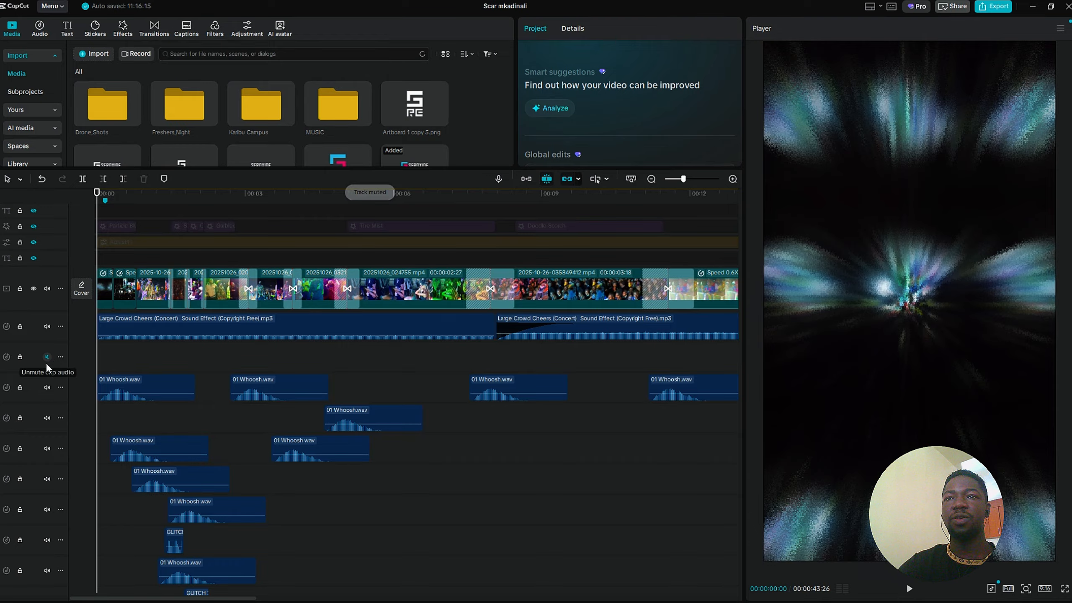
click(46, 388)
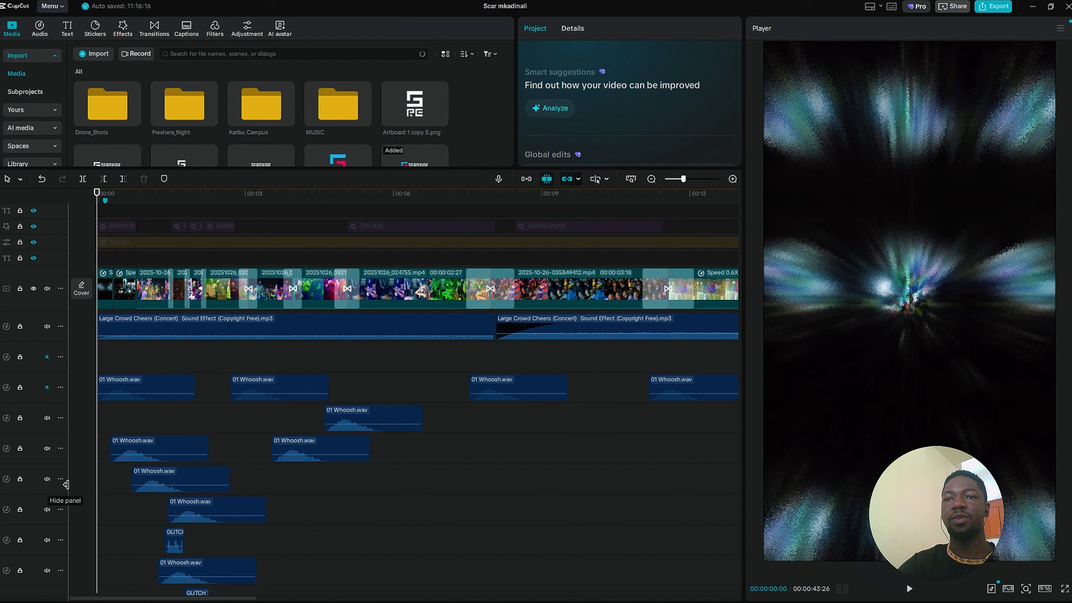
drag(53, 493, 109, 503)
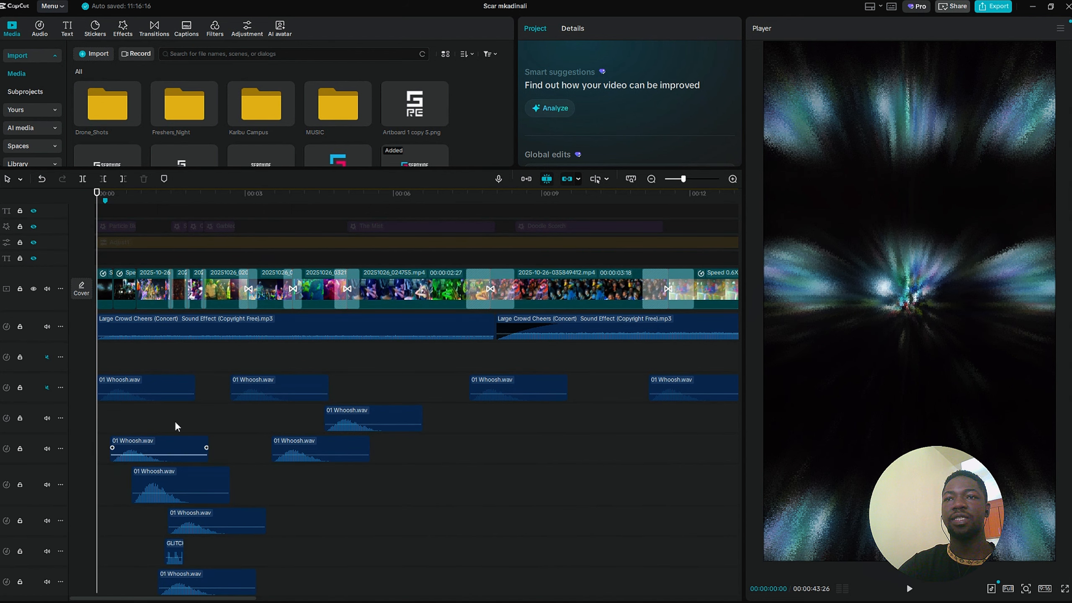
scroll(175, 420, down, 3)
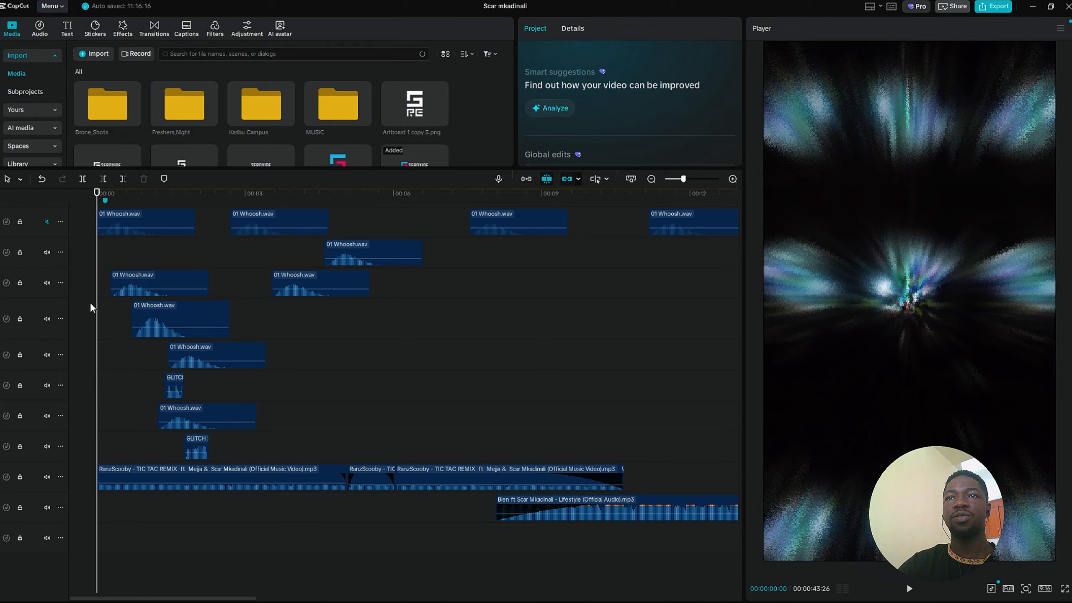
click(47, 252)
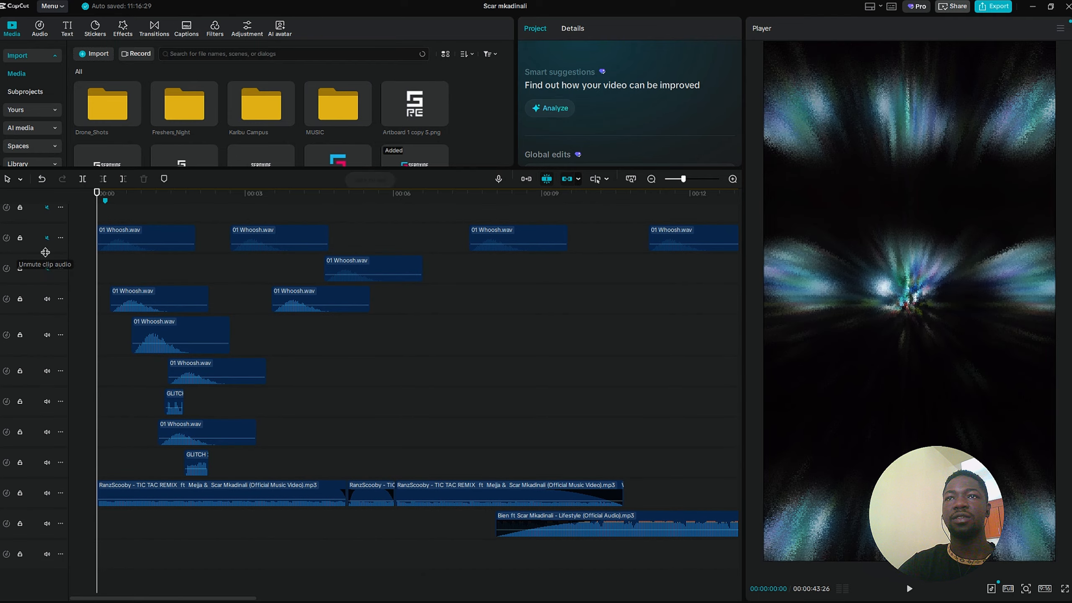
click(47, 298)
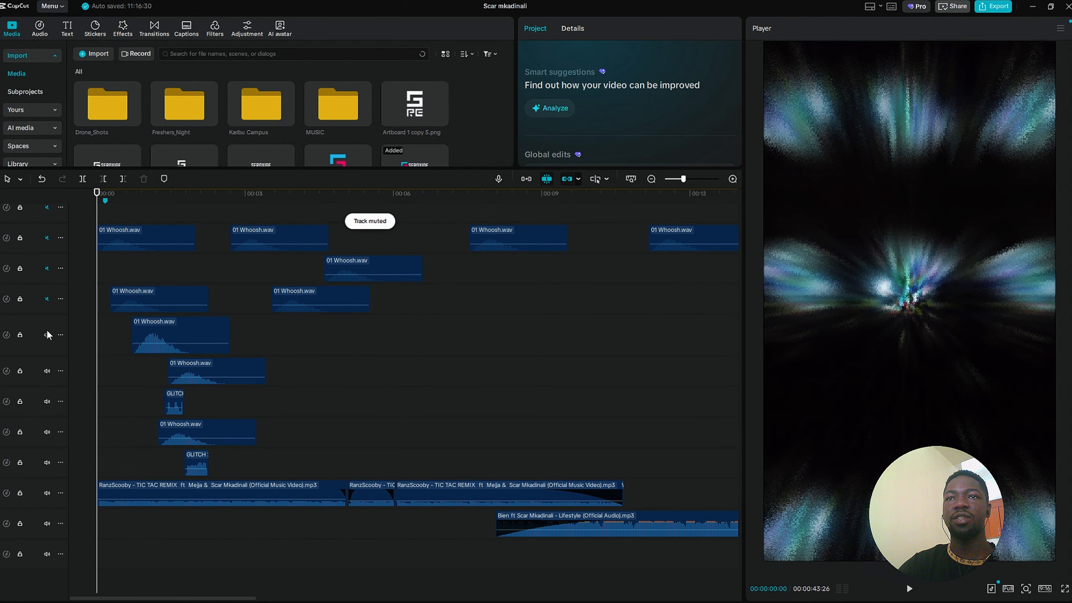
click(47, 335)
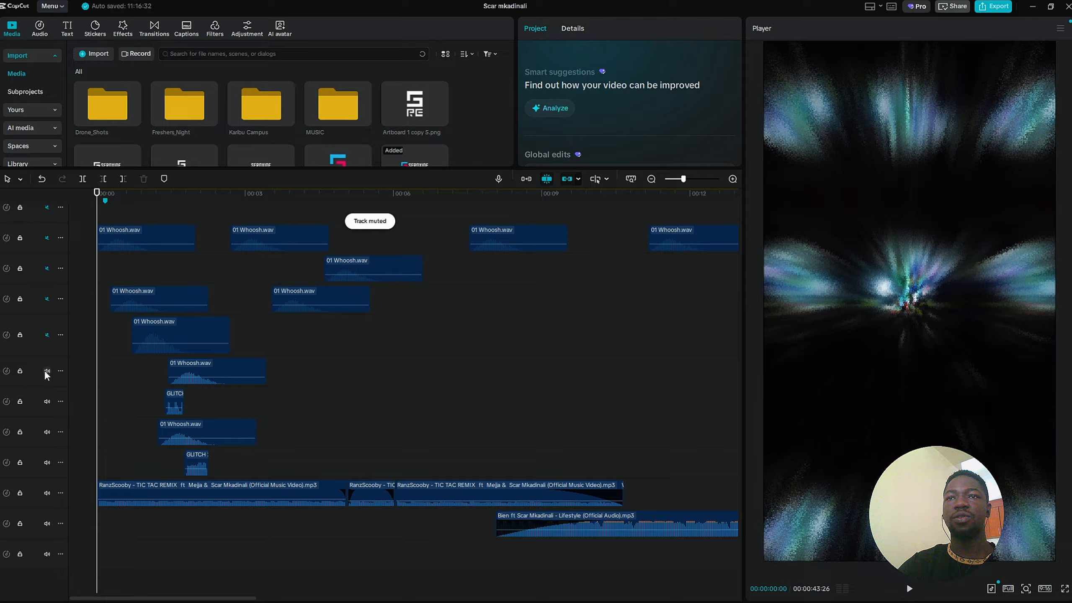
click(46, 370)
click(46, 401)
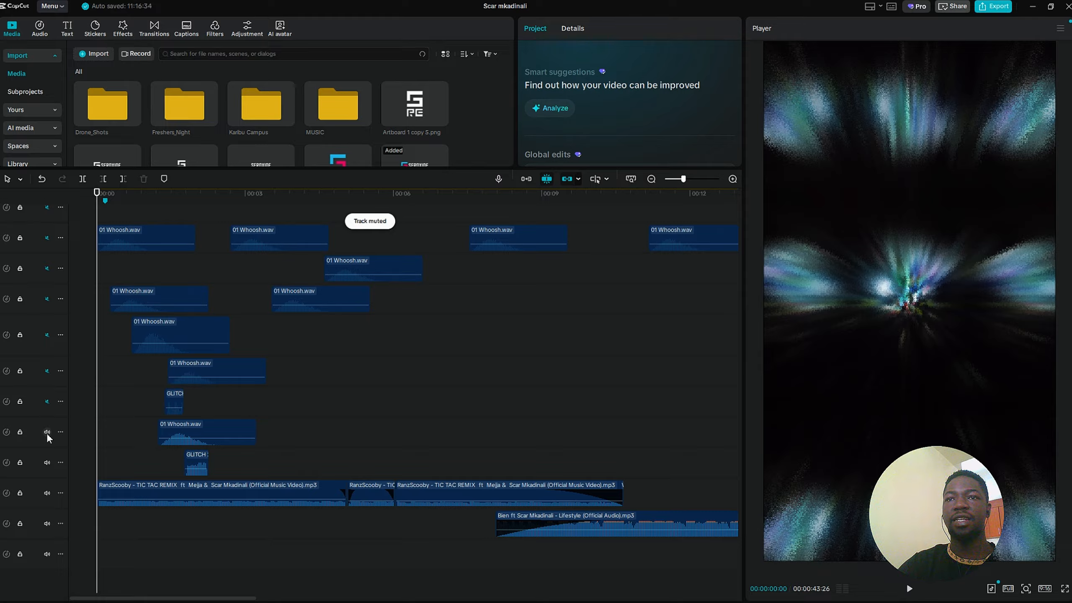
click(47, 432)
click(47, 462)
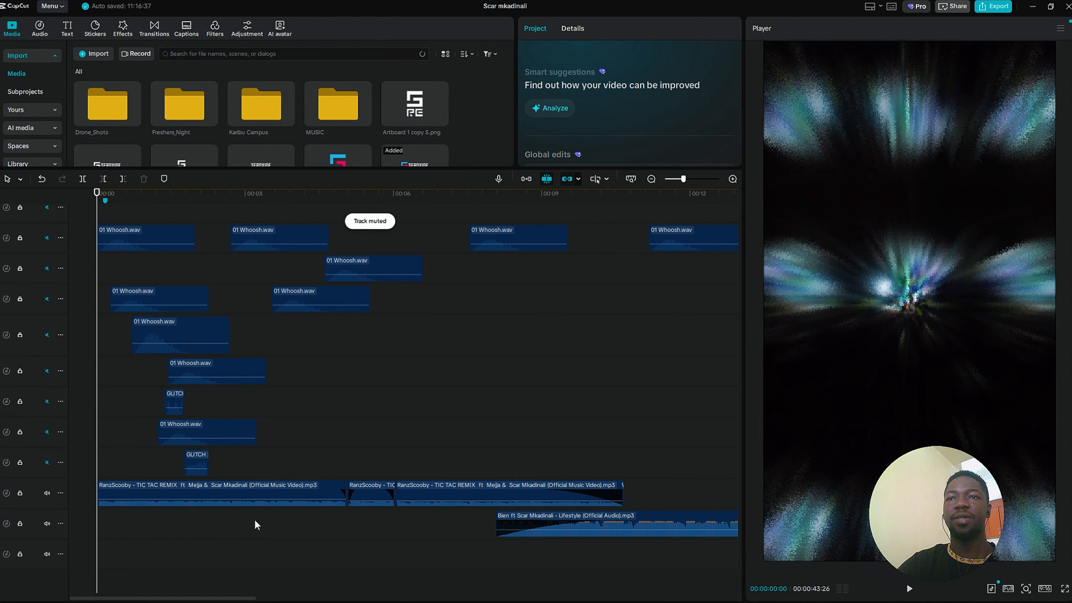
- Play the first few seconds of the video with the overlays hidden and the sound effects muted
scroll(245, 415, up, 5)
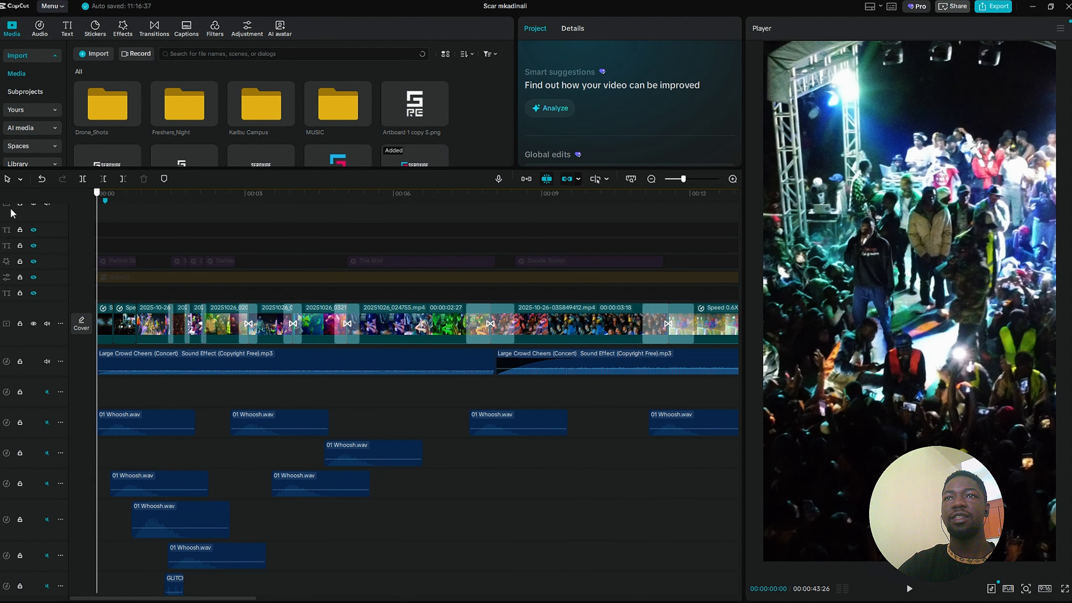
key(space)
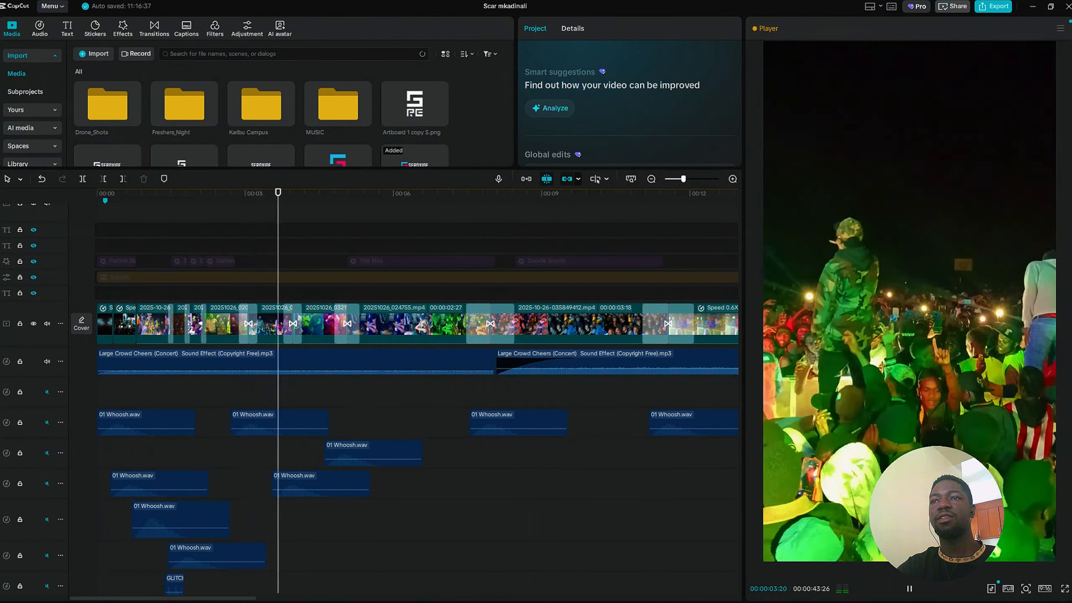
key(space)
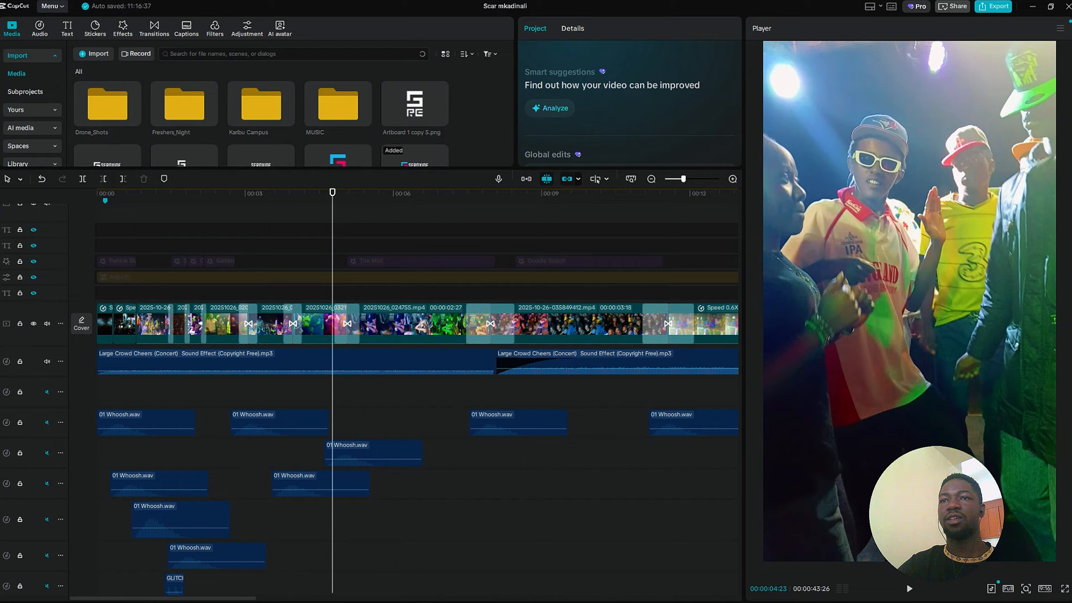
- Bring the two music tracks into view and move the playhead along the TIC TAC REMIX segments to point out their cuts and end
scroll(216, 359, down, 5)
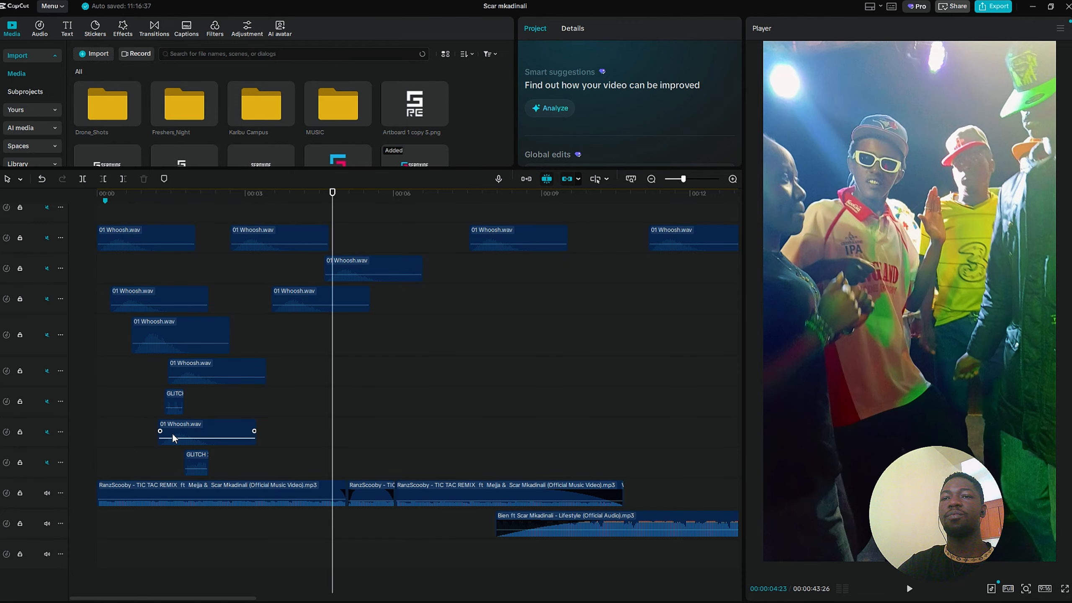
click(151, 402)
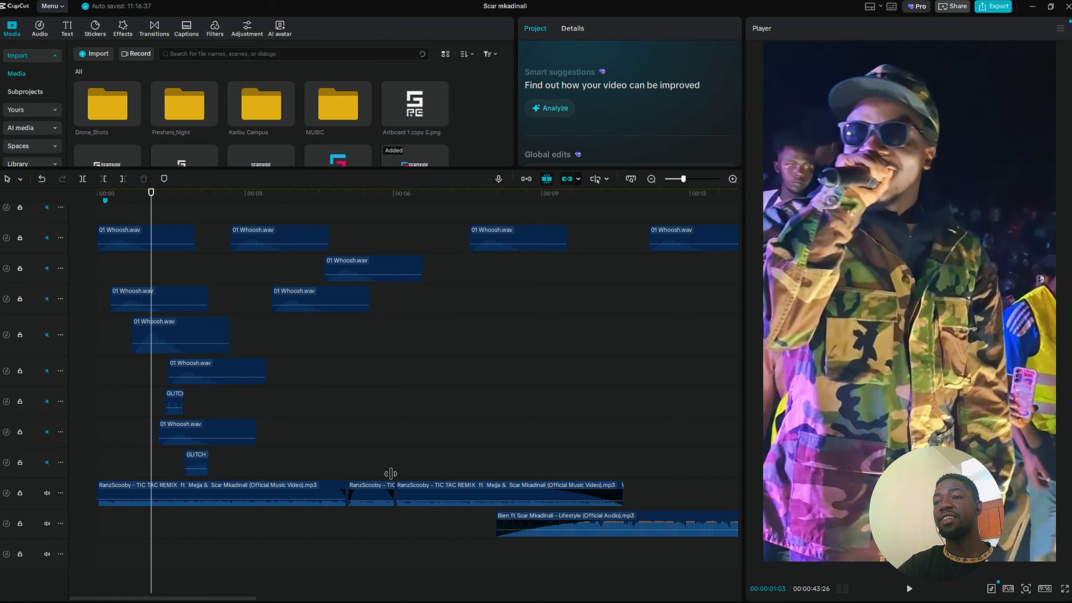
click(370, 453)
drag(371, 454, 406, 469)
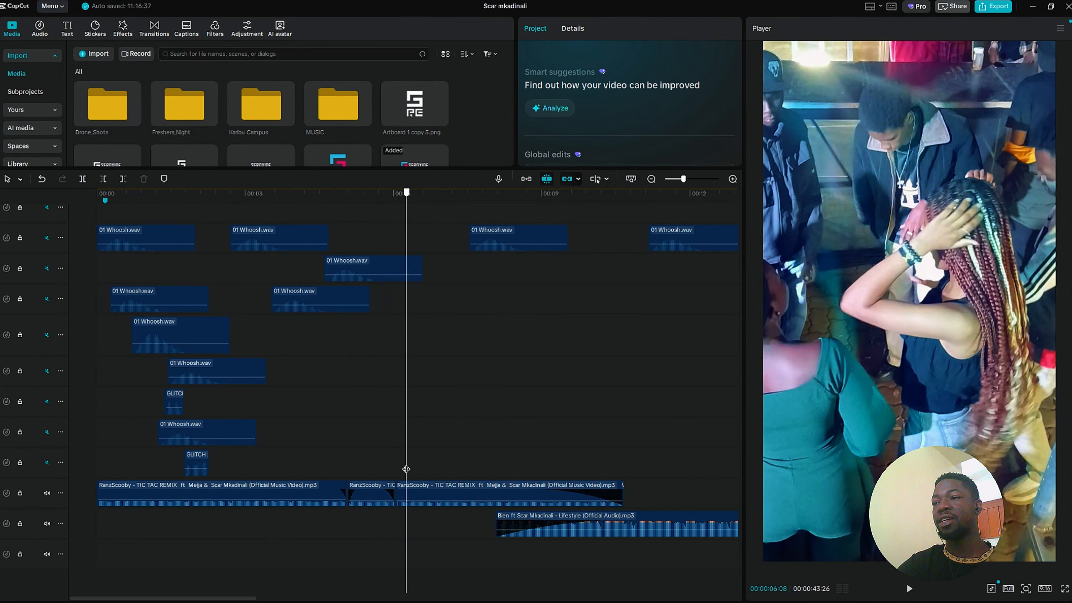
click(620, 451)
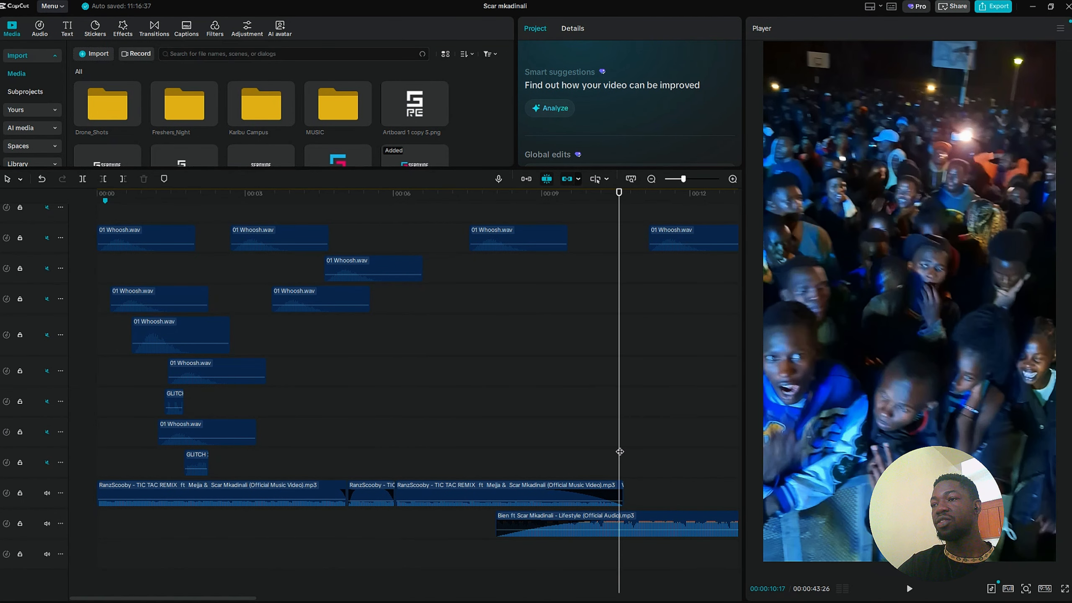
- Play the opening clip repeatedly from the start of the timeline, returning the playhead to the beginning each time
click(111, 385)
scroll(110, 386, up, 5)
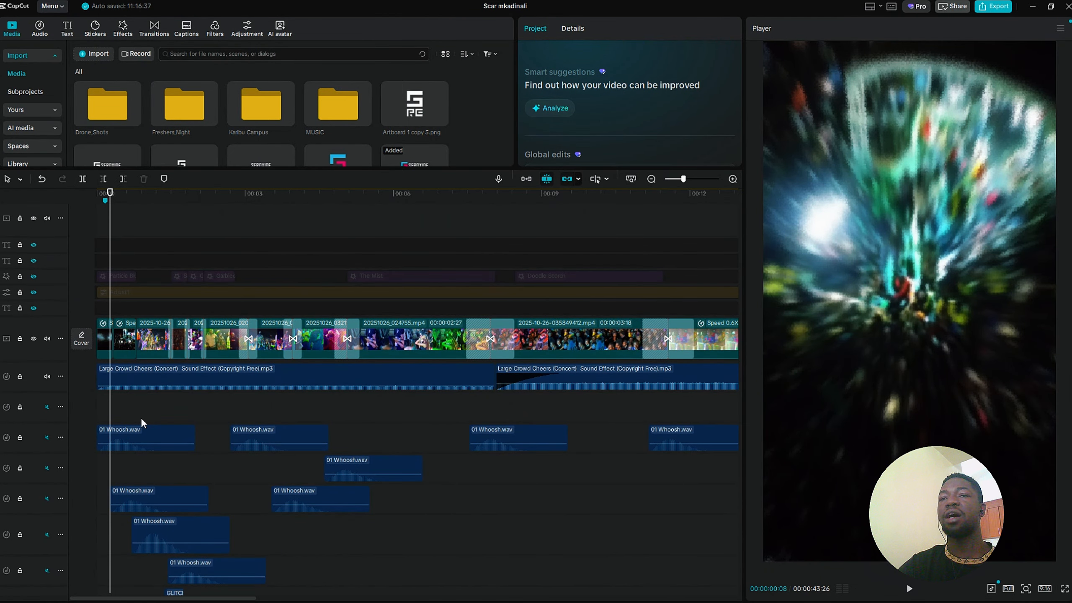
scroll(141, 417, down, 2)
scroll(141, 417, up, 4)
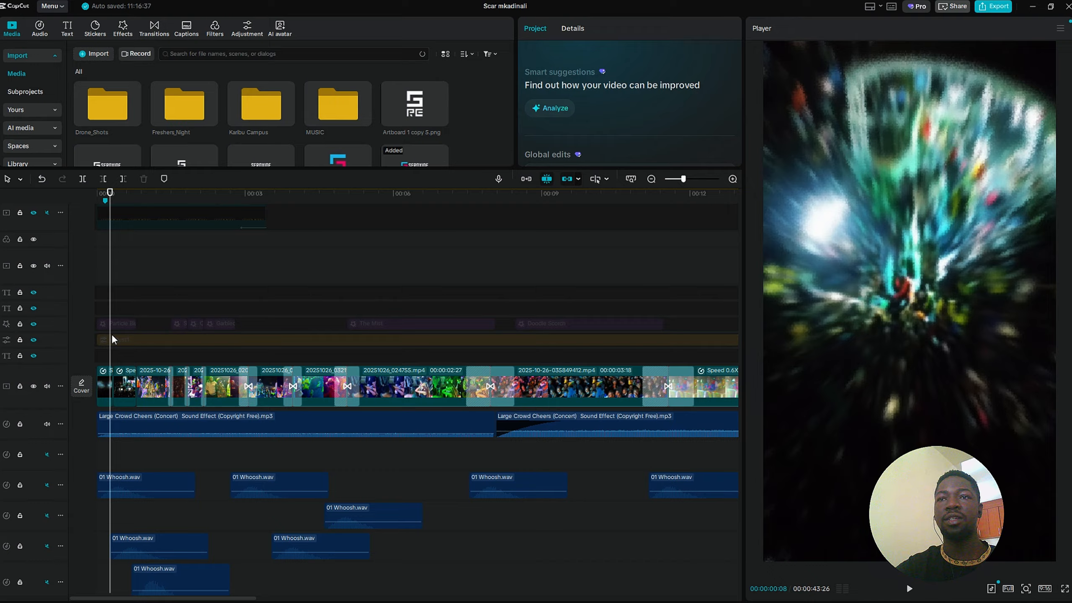
click(105, 303)
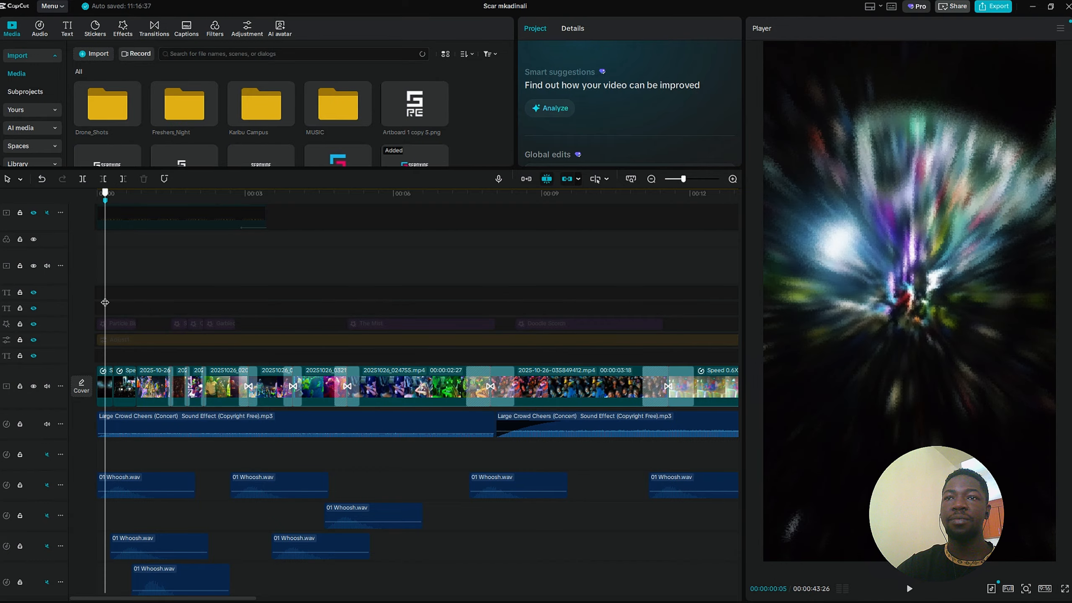
drag(105, 302, 18, 310)
key(space)
key(space)
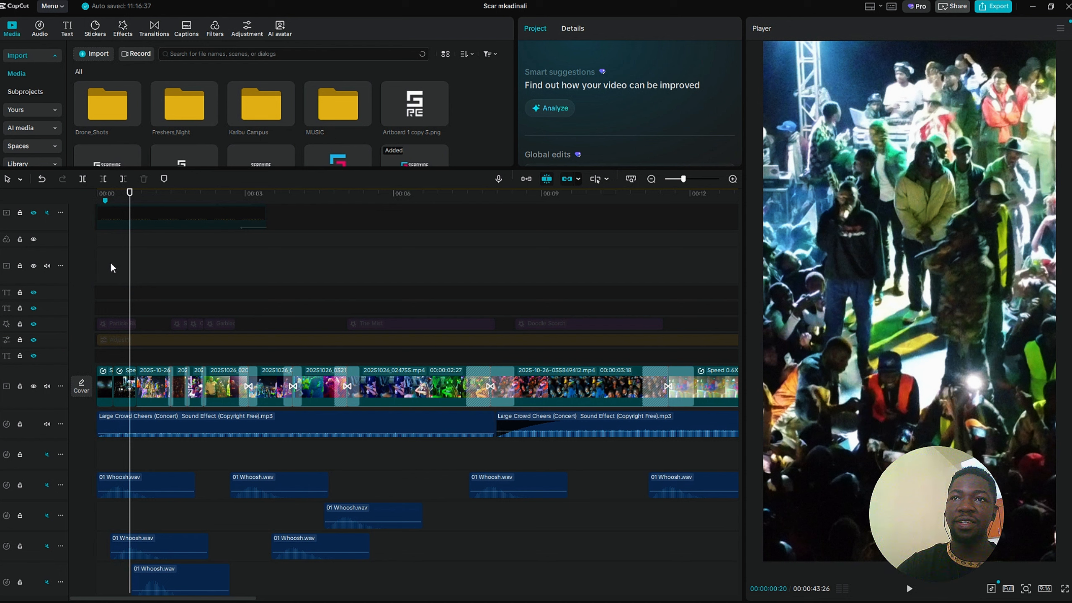
drag(111, 268, 37, 293)
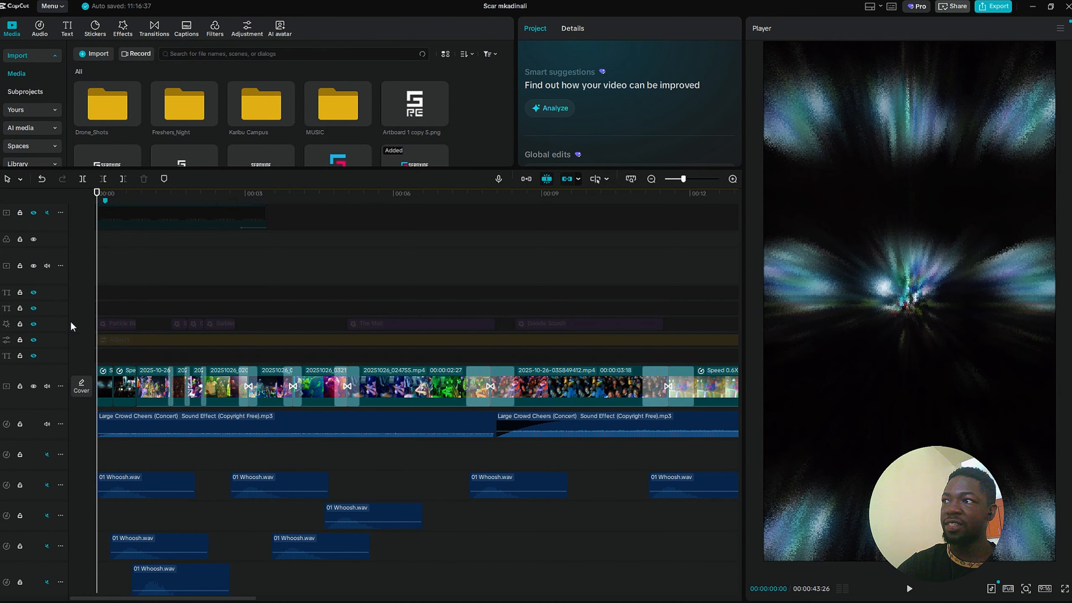
key(space)
key(space)
drag(113, 285, 44, 289)
- Select the first clip on the main video track and browse the Trending video effects in an enlarged effects library
click(105, 386)
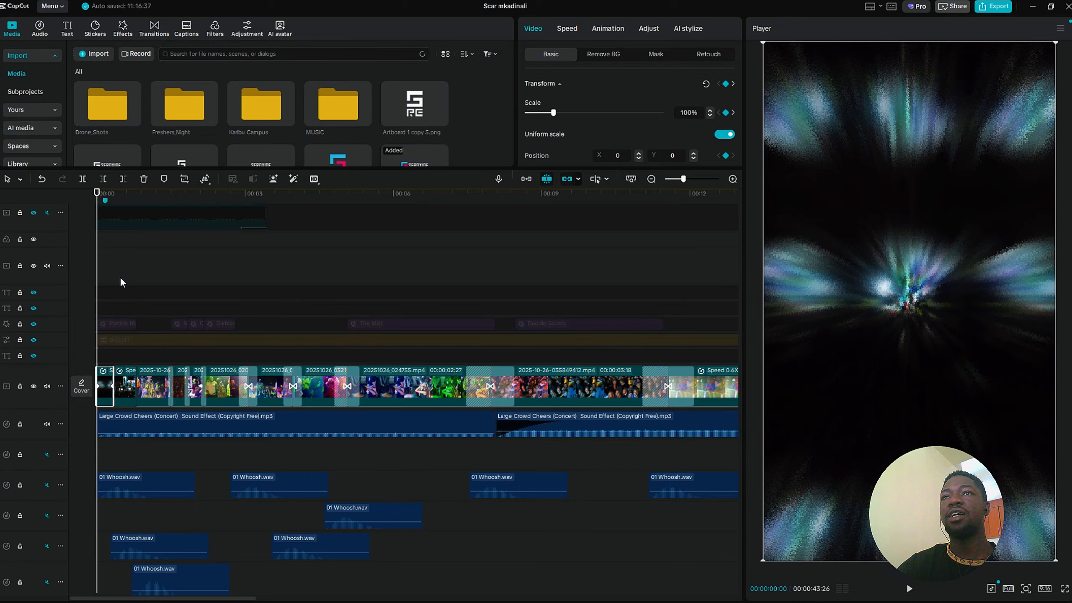
scroll(131, 92, down, 5)
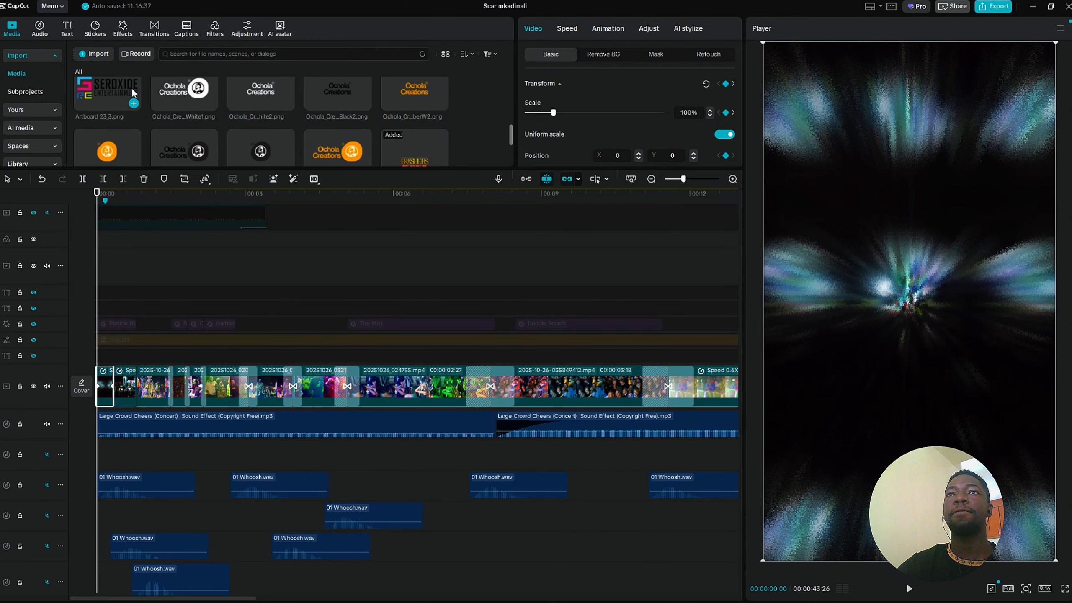
click(122, 29)
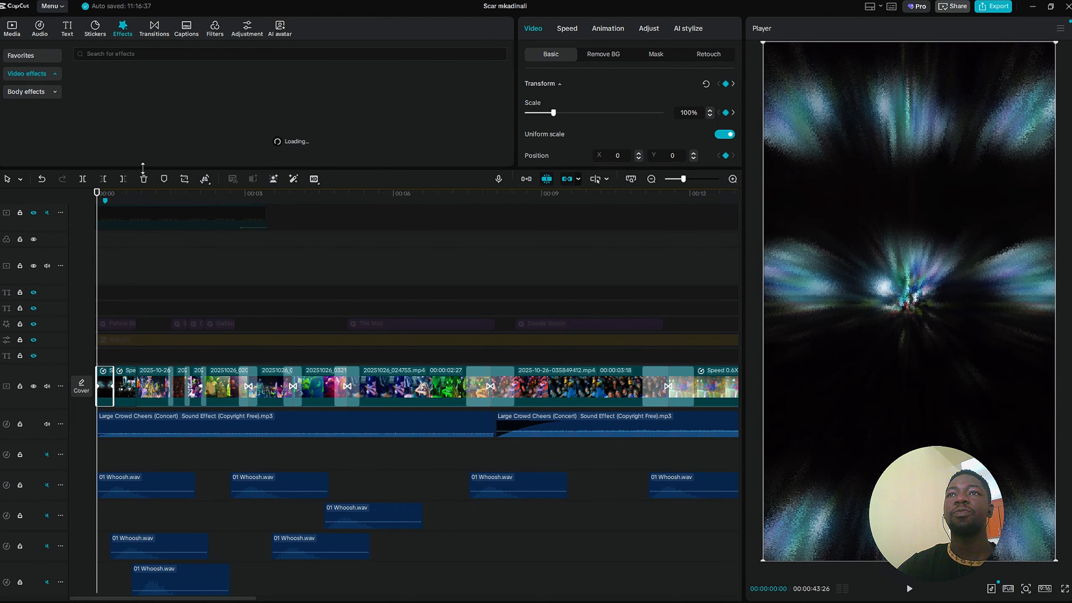
drag(143, 168, 110, 418)
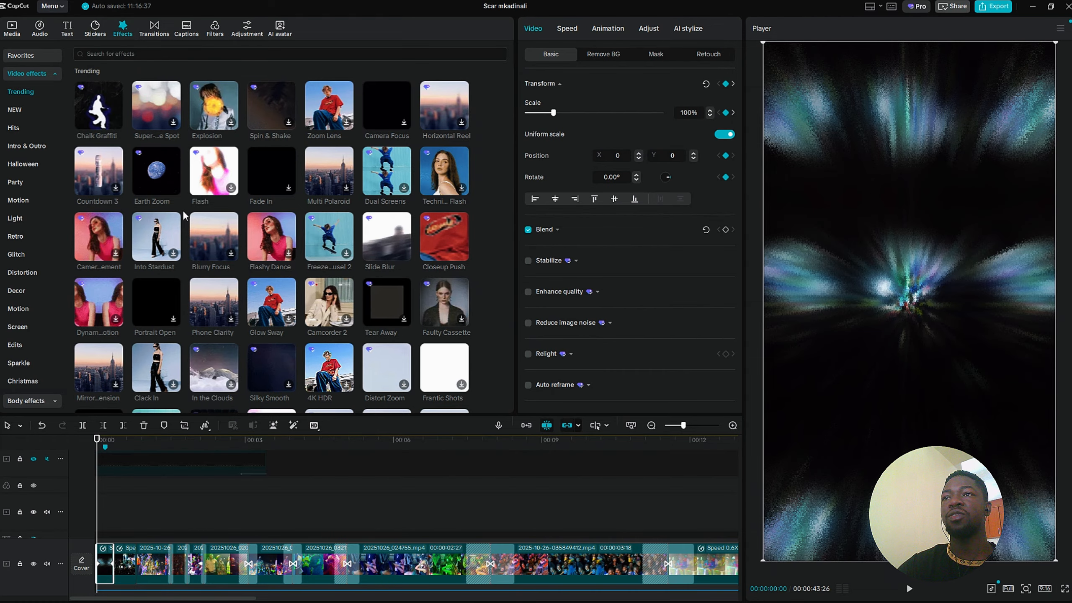
scroll(183, 209, down, 2)
scroll(183, 209, up, 2)
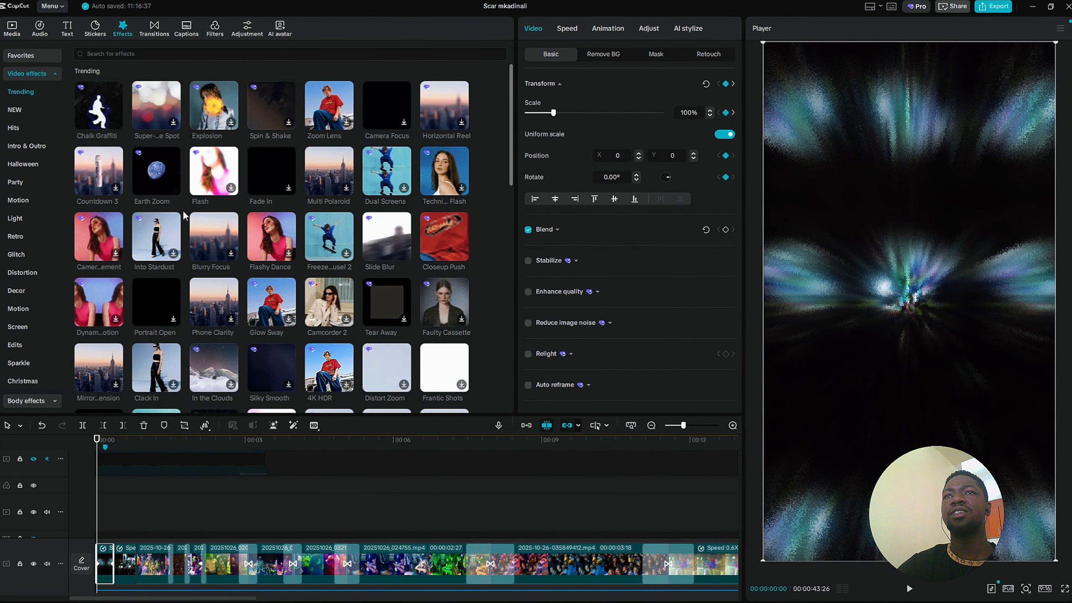
scroll(184, 214, down, 3)
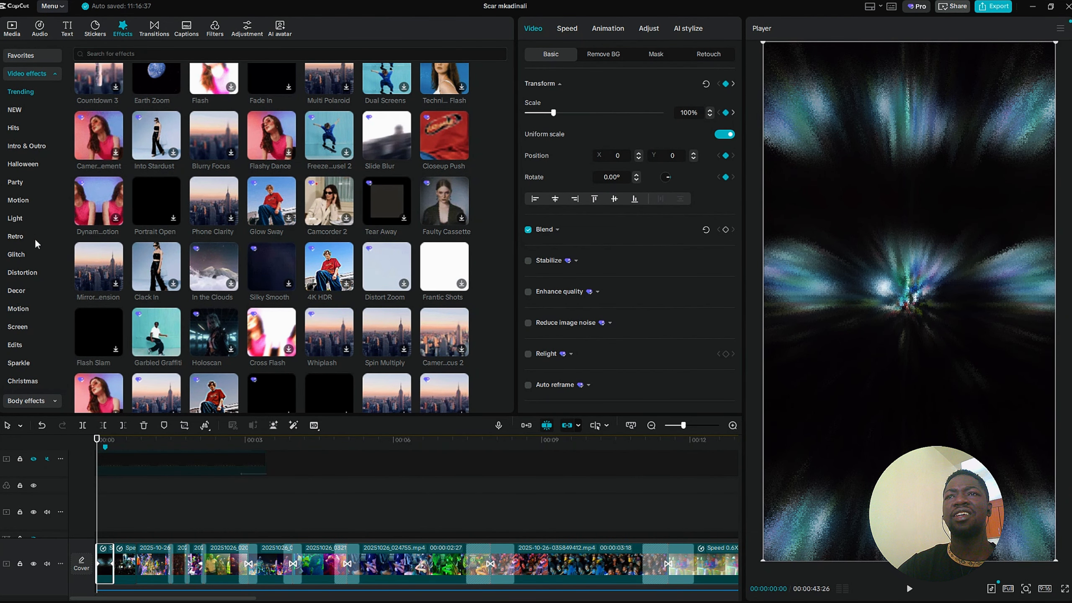
scroll(200, 315, down, 10)
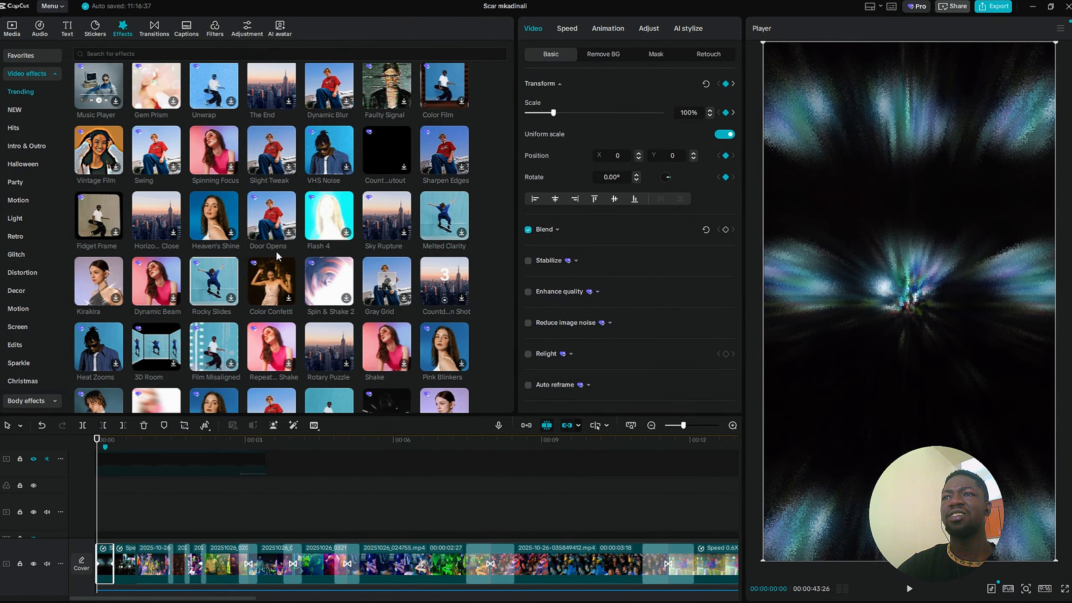
scroll(276, 251, up, 6)
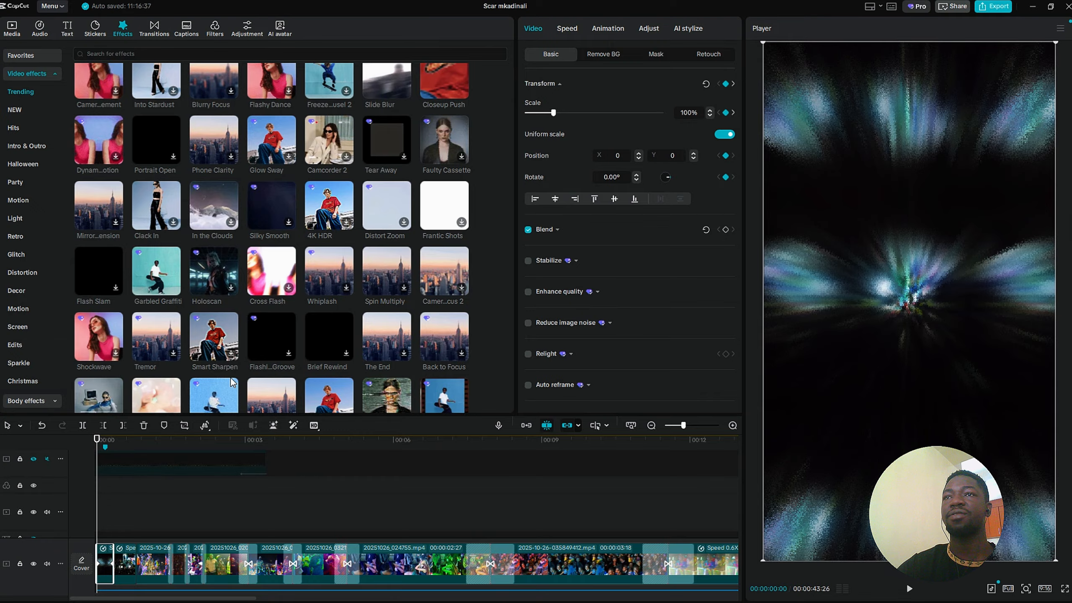
- Enlarge the timeline area again and display the first main-track clip's keyframe curves
drag(222, 414, 303, 182)
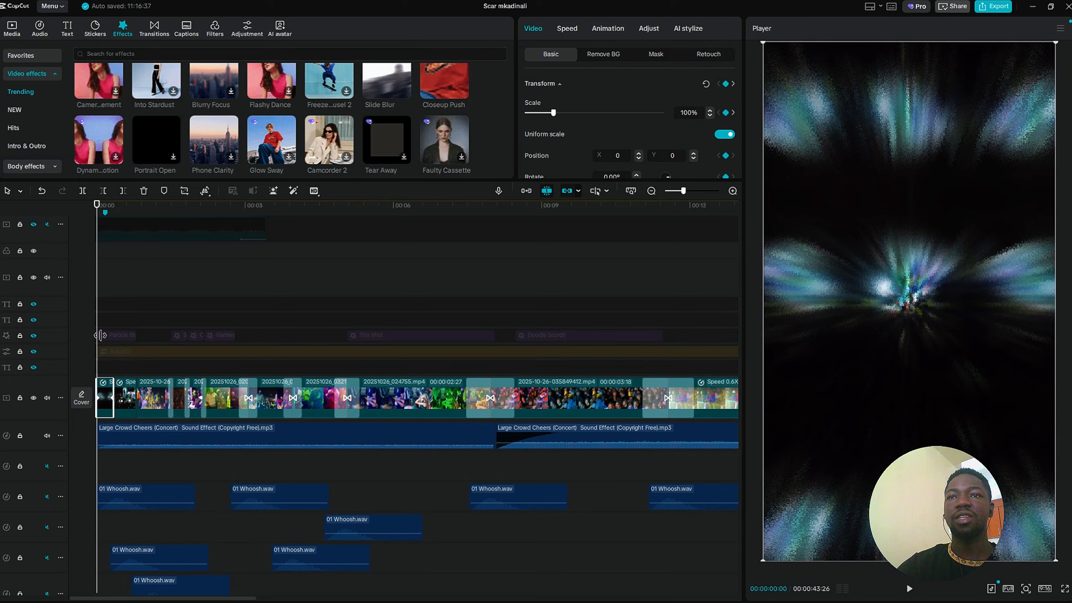
click(107, 389)
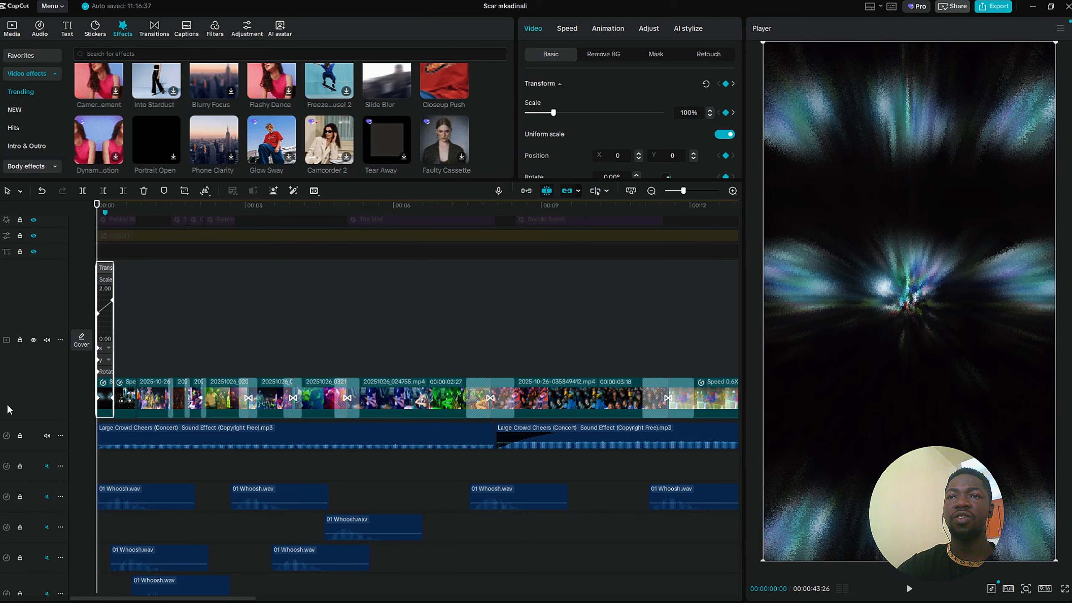
- Expand the opening clip's X, Y and Rotate keyframe curves, collapse all its curves, and return the playhead to the timeline start
scroll(123, 349, up, 4)
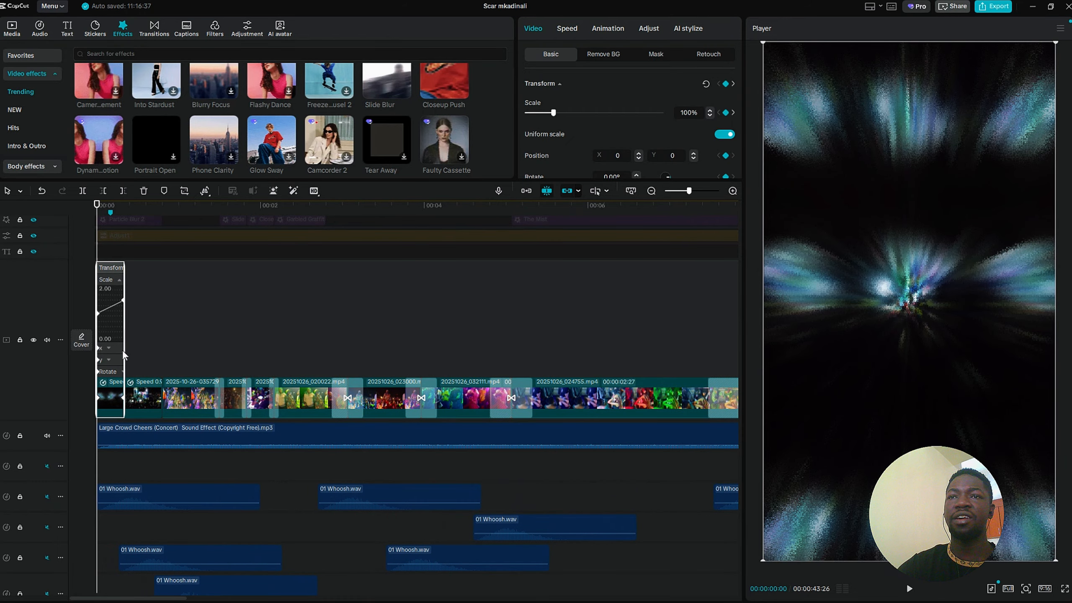
scroll(124, 349, up, 3)
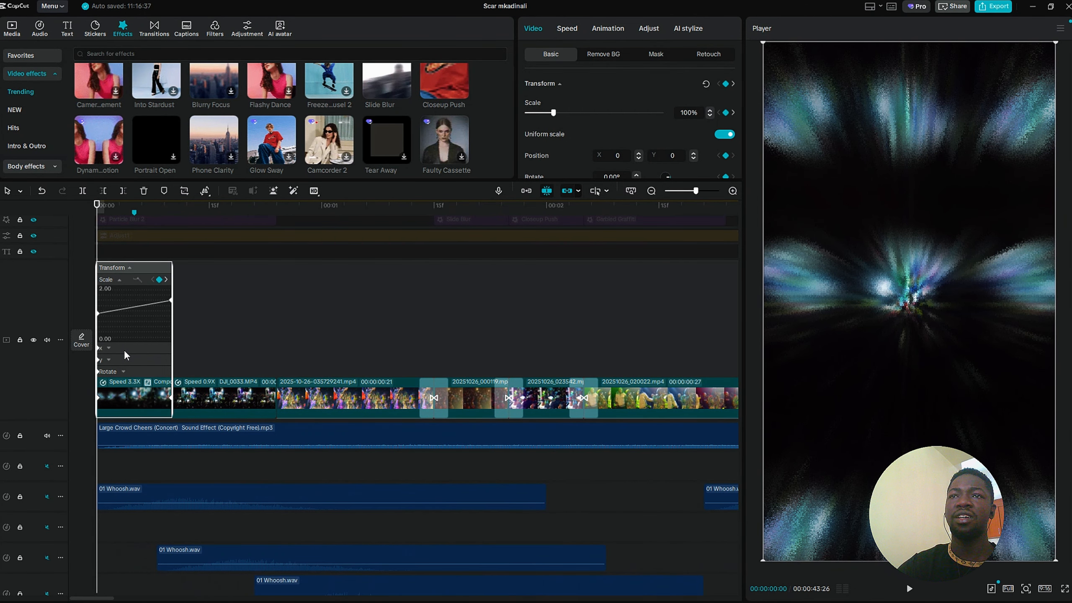
click(126, 349)
click(131, 360)
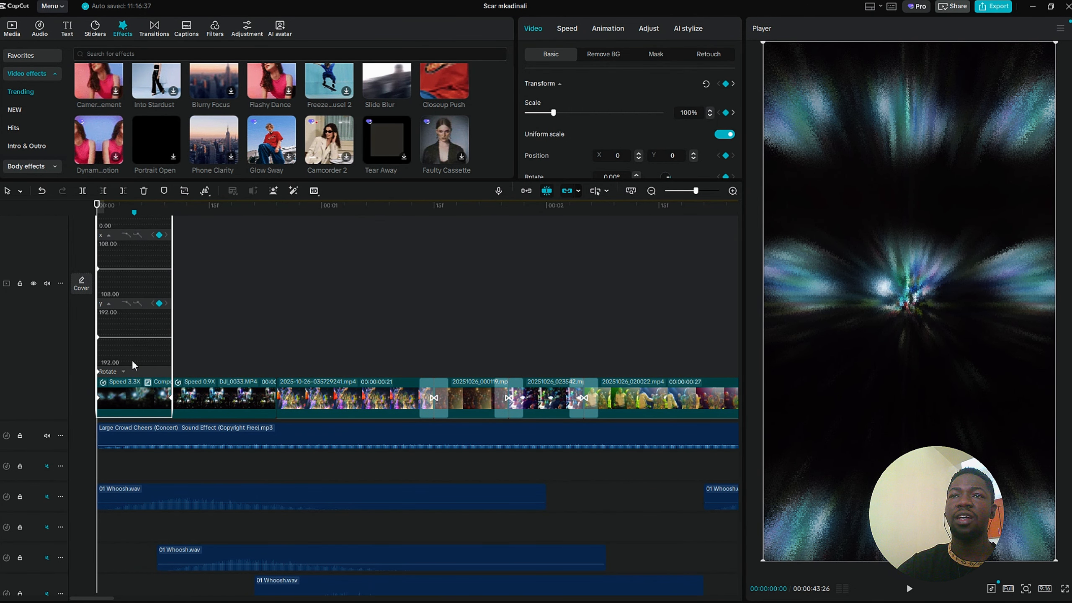
click(146, 377)
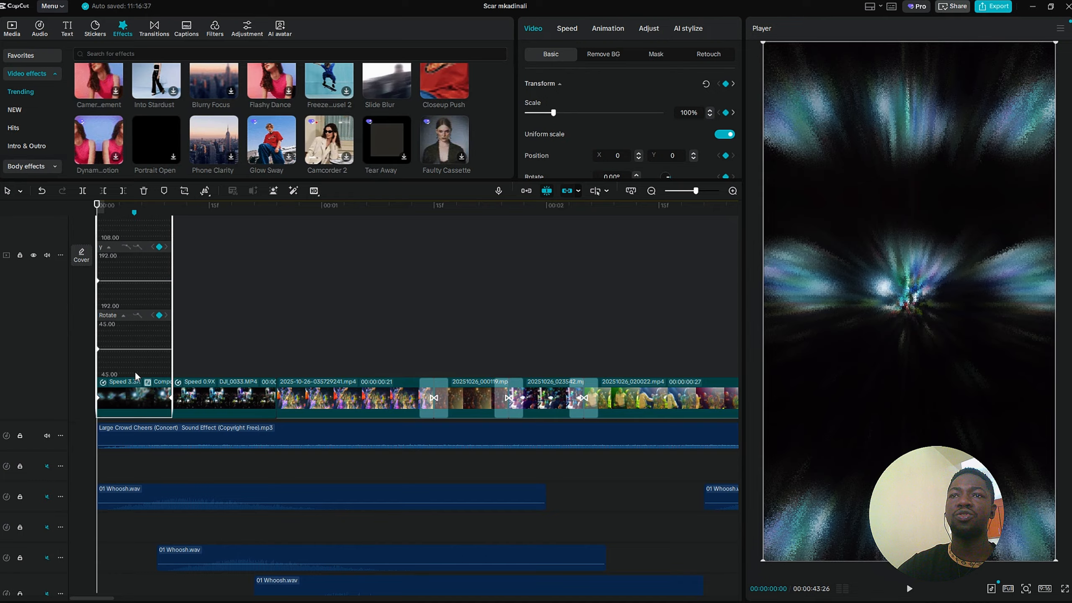
click(131, 397)
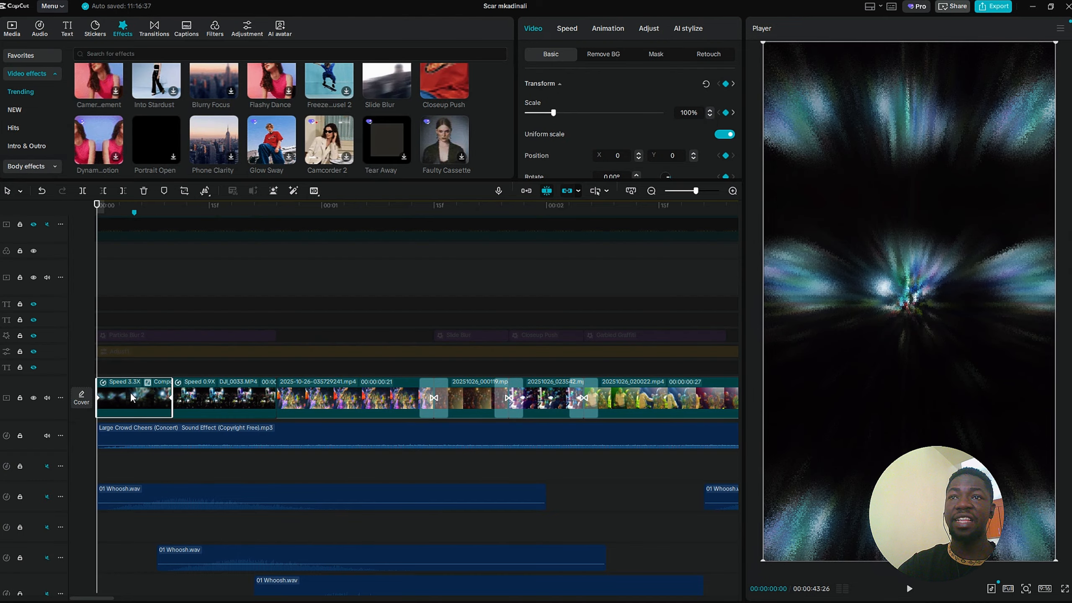
click(126, 266)
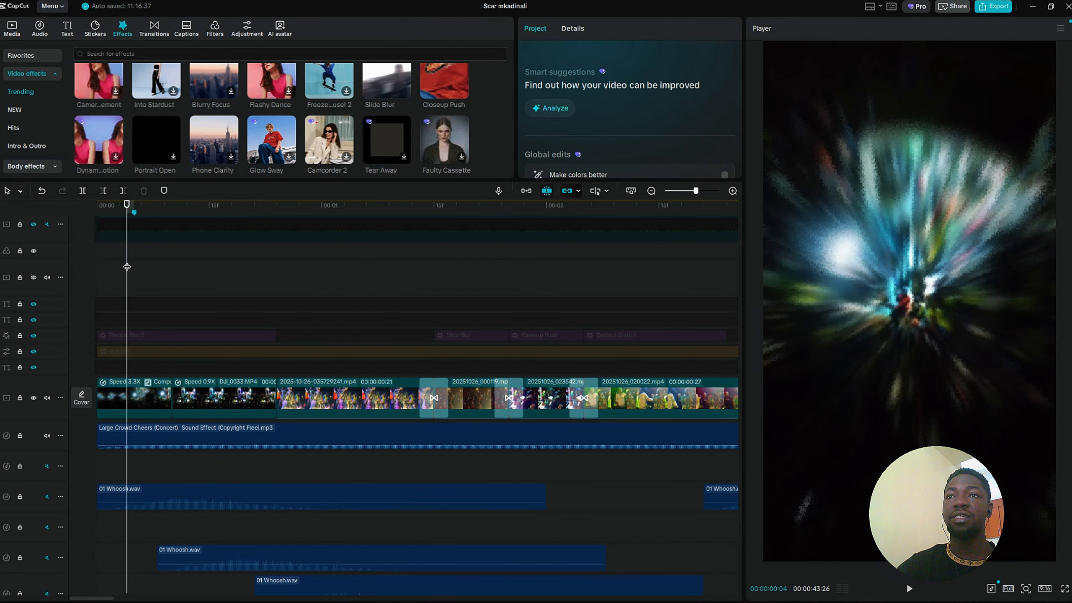
drag(127, 266, 97, 270)
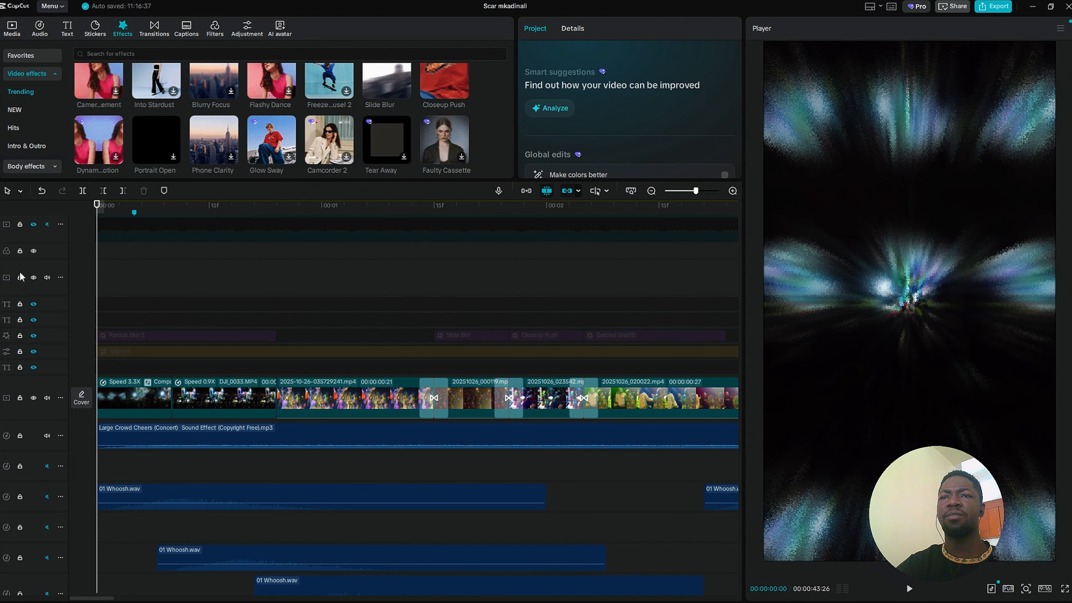
- Open the opening compound clip and examine the full settings of the Particle Blur 2 effect inside it
scroll(122, 319, up, 2)
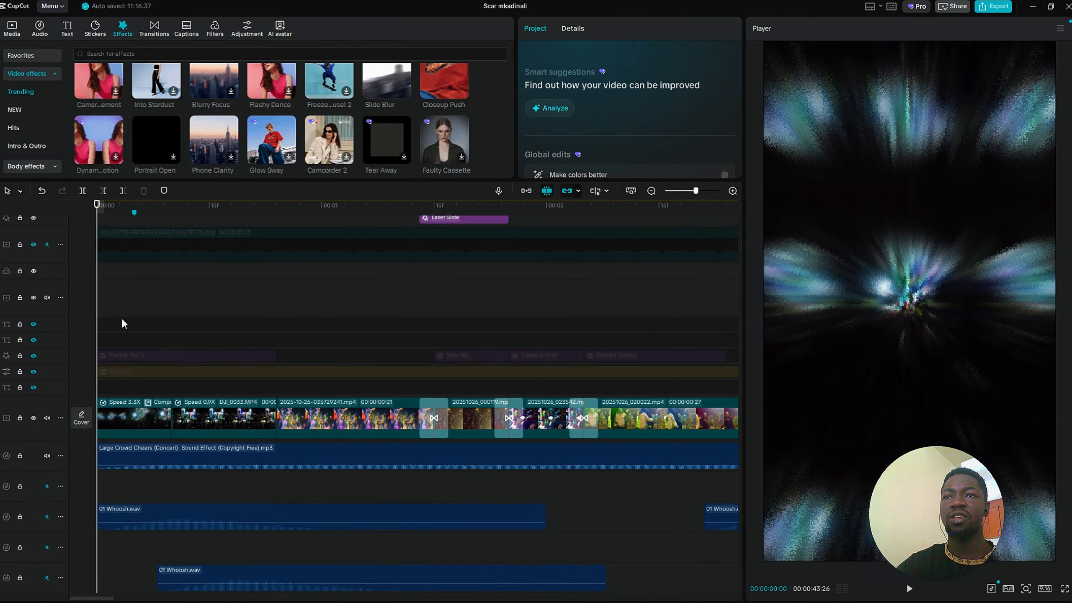
click(139, 421)
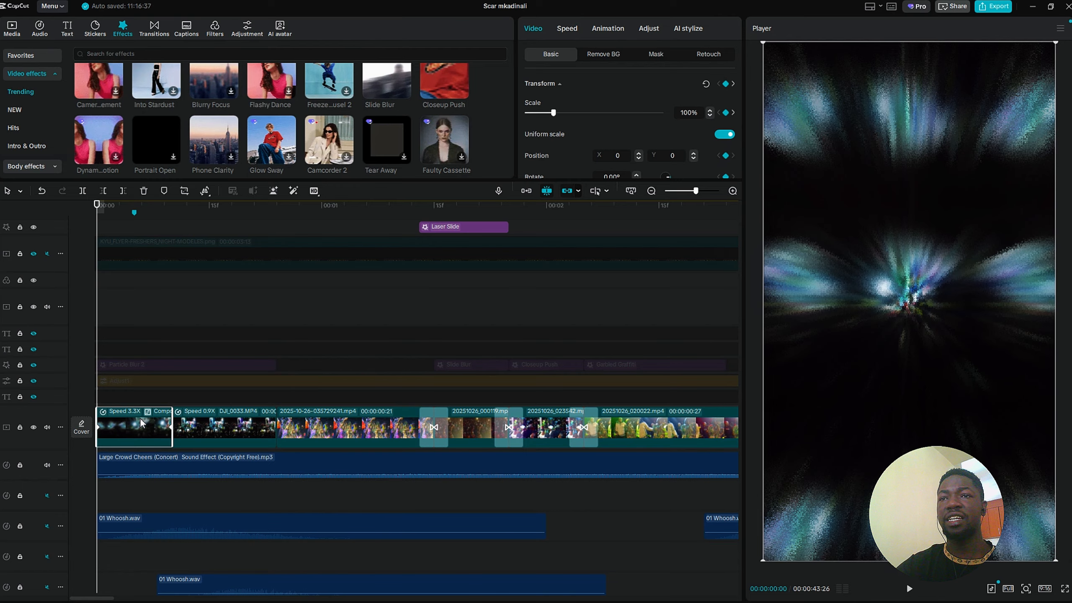
double_click(141, 422)
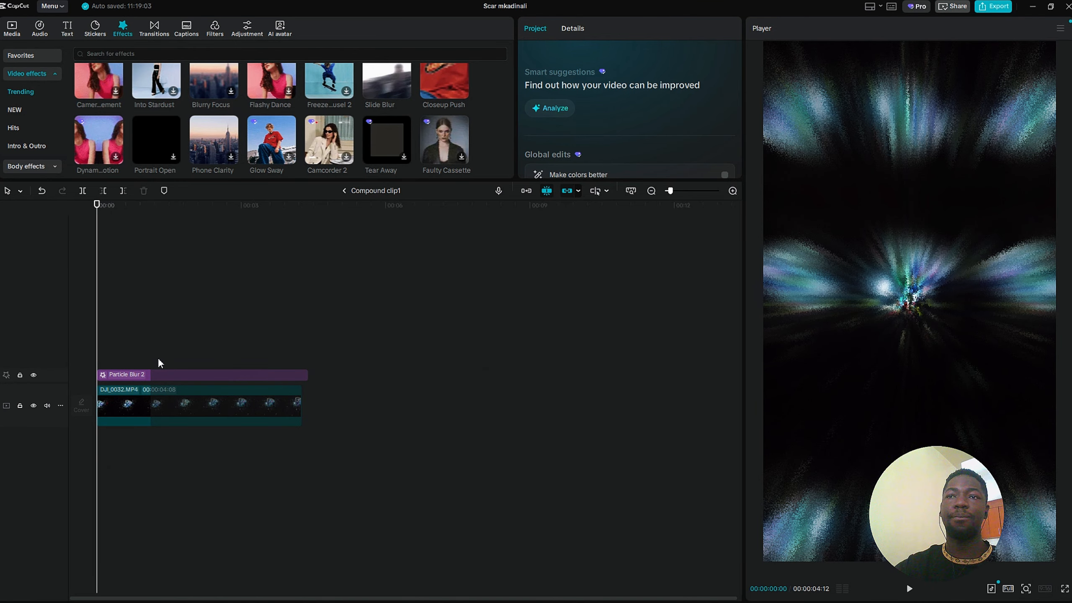
click(116, 375)
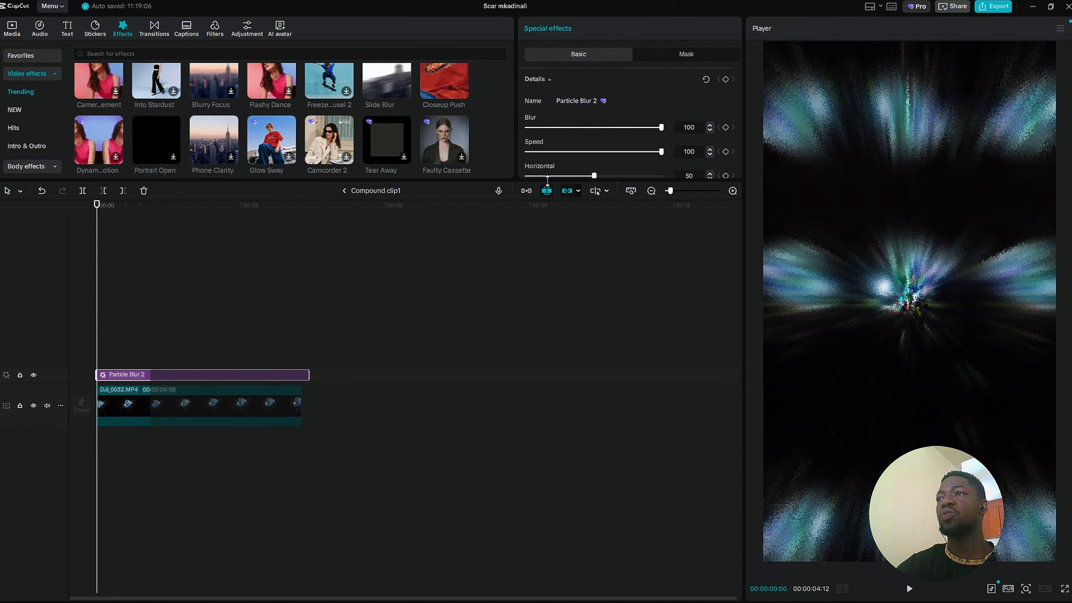
drag(547, 181, 547, 317)
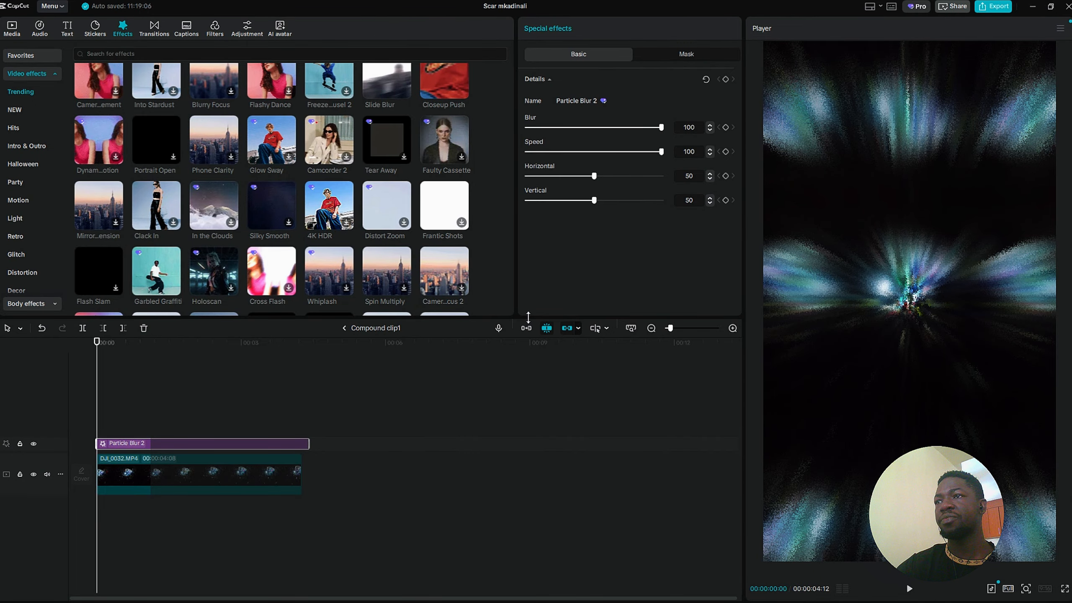
drag(528, 317, 525, 172)
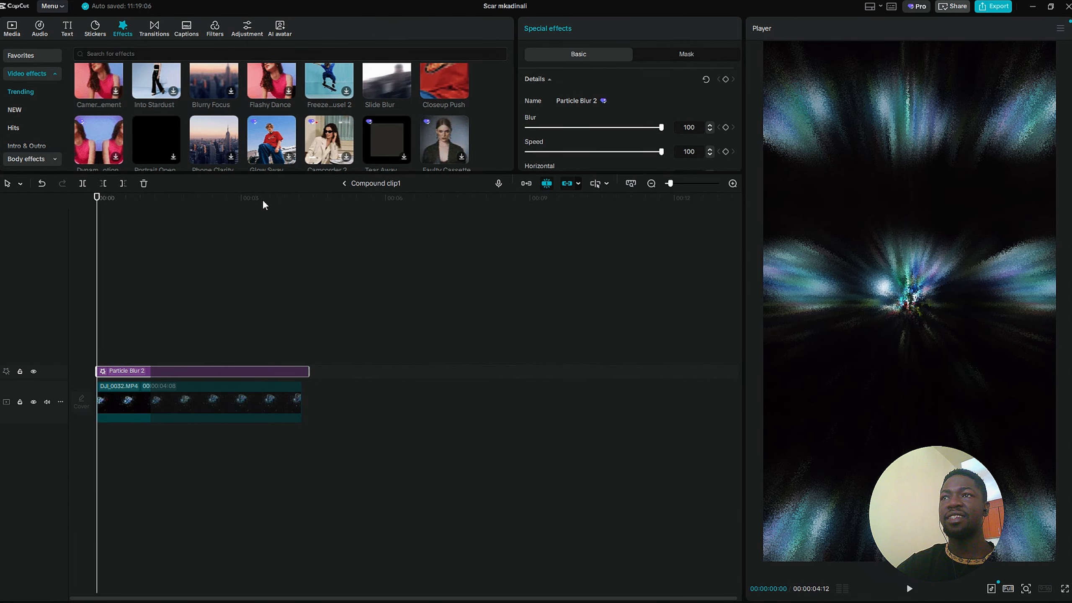
- Select both the effect and the DJI_0032.MP4 clip inside the compound clip, then return to the start of the main timeline
drag(138, 291, 215, 437)
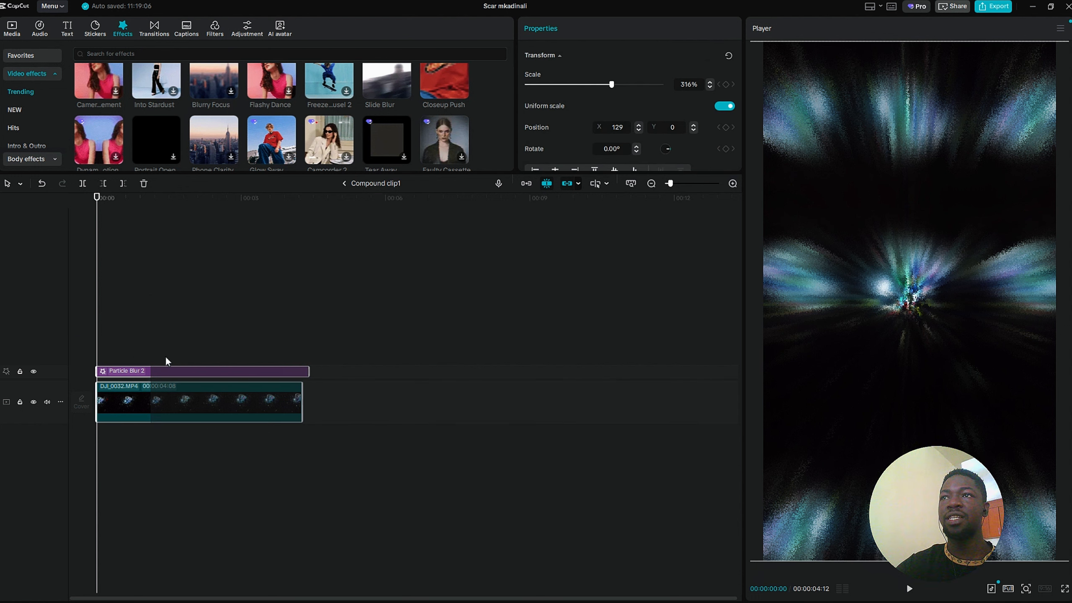
click(344, 183)
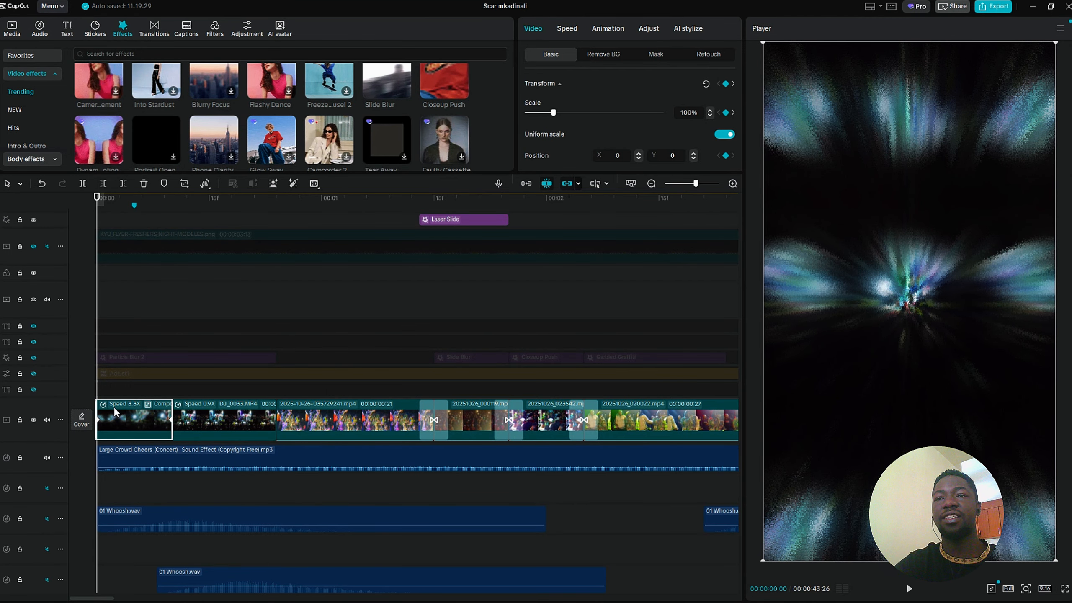
click(111, 307)
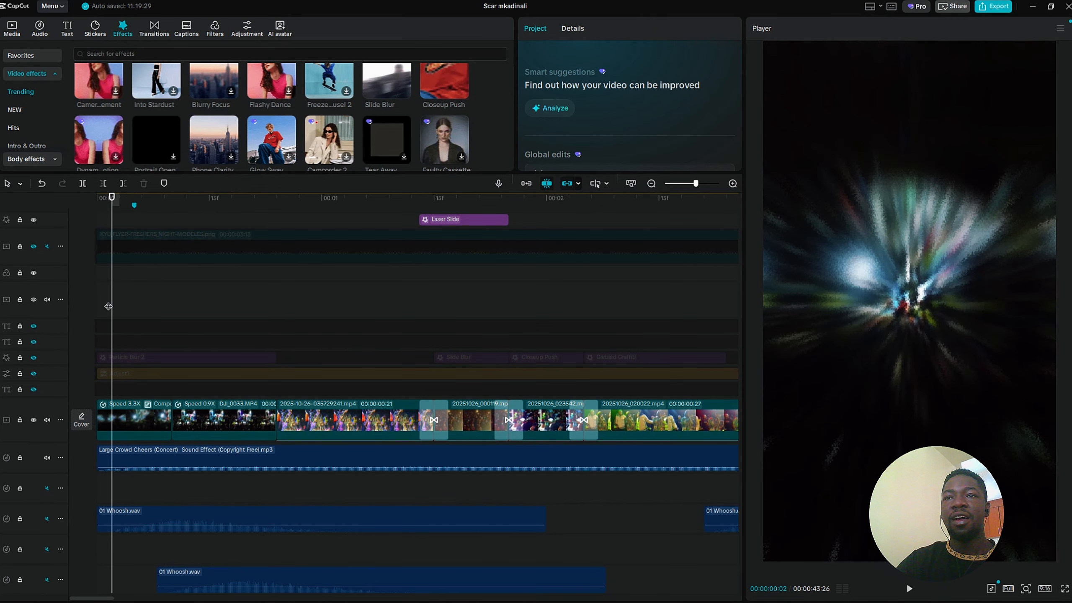
key(Home)
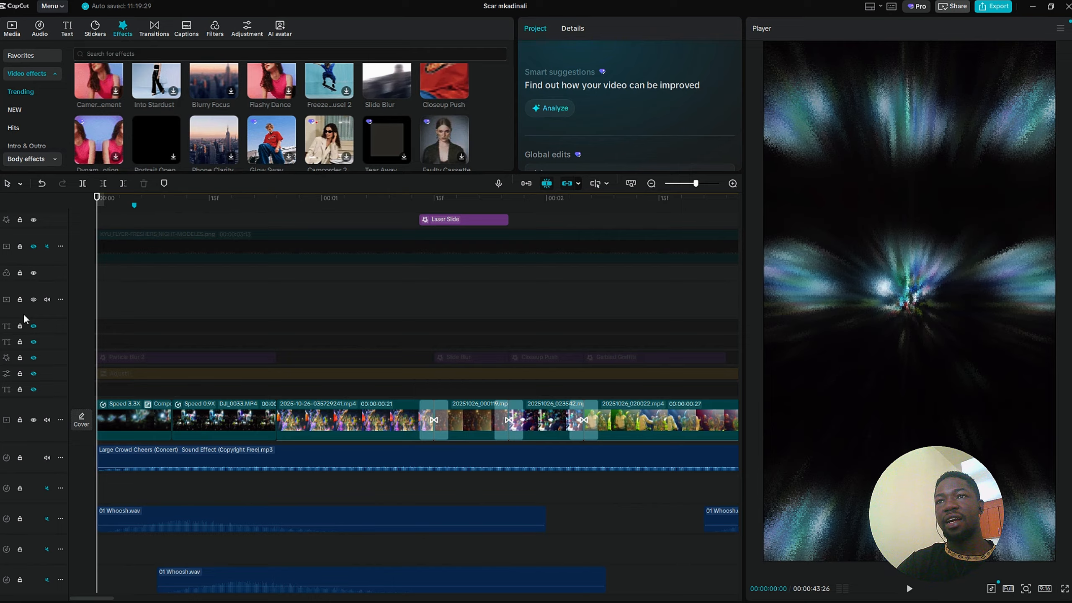
- Unhide the effects track that starts with Particle Blur 2 and play the opening from the timeline start
click(133, 349)
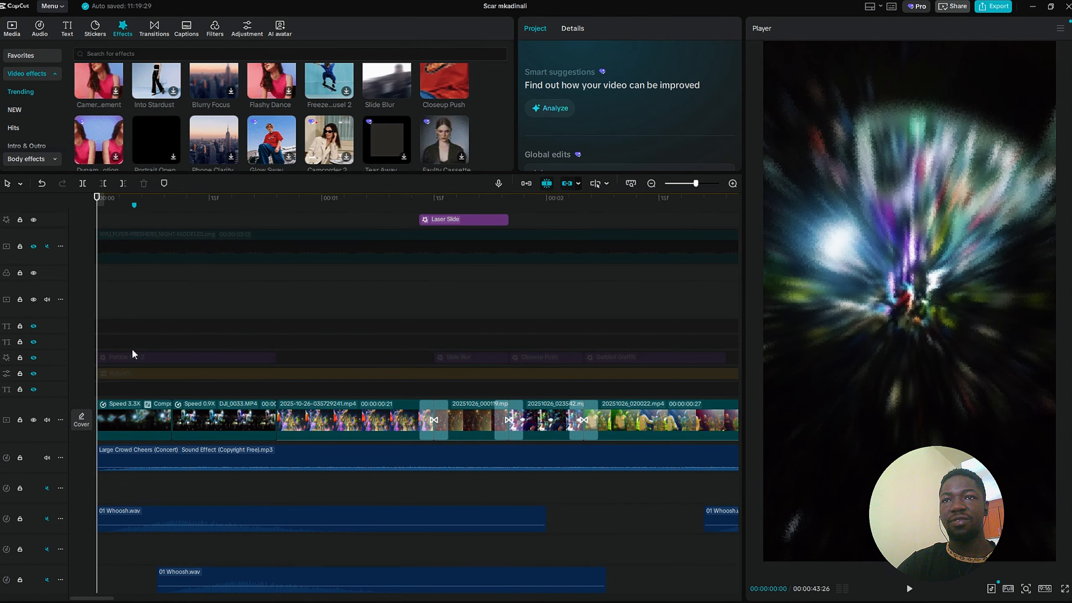
click(34, 358)
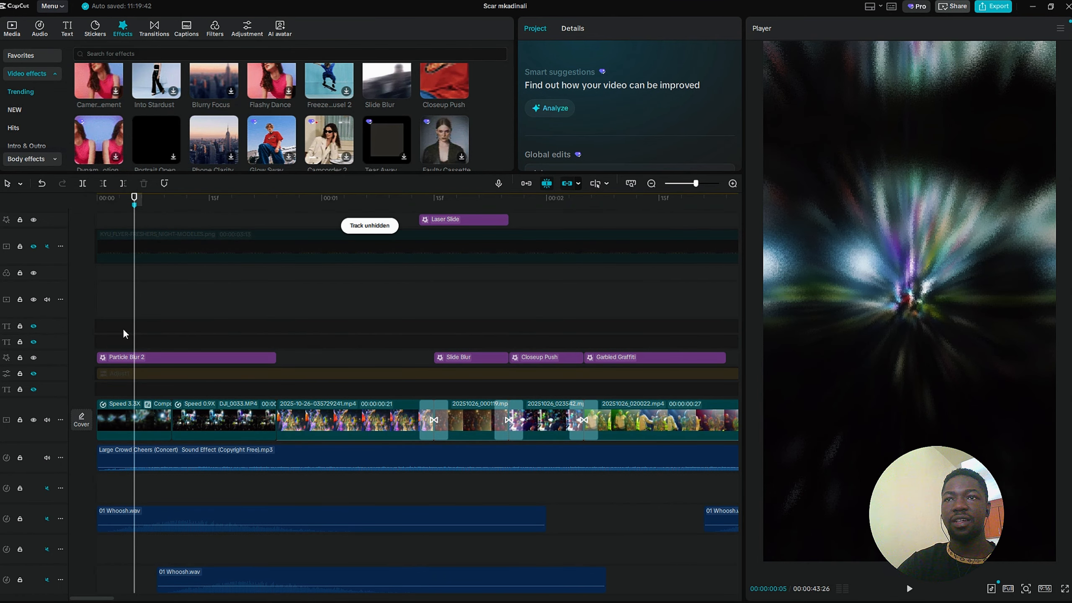
click(112, 315)
key(Home)
key(space)
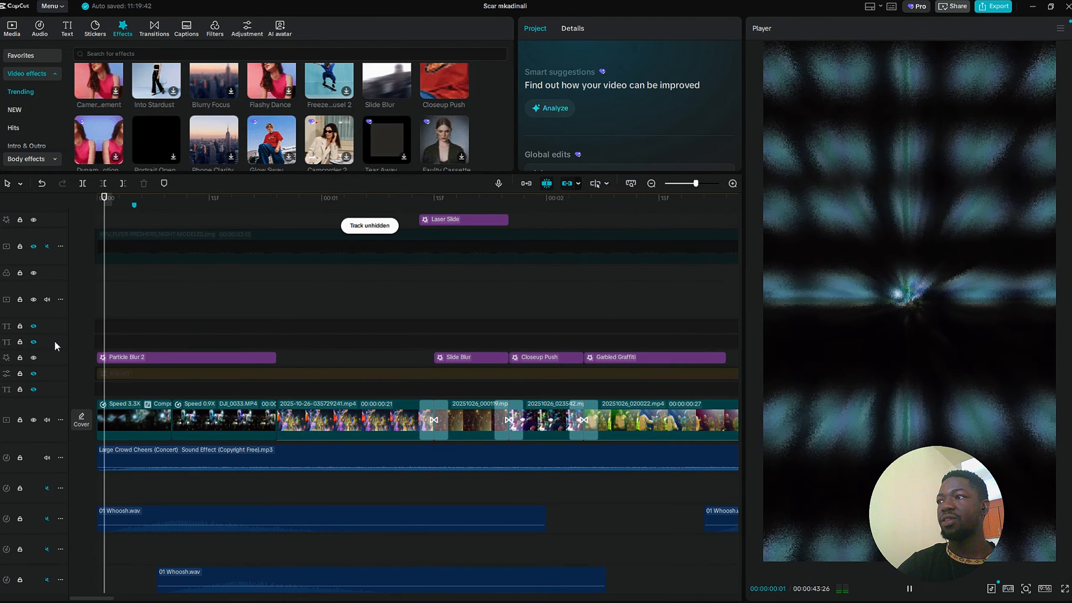
key(space)
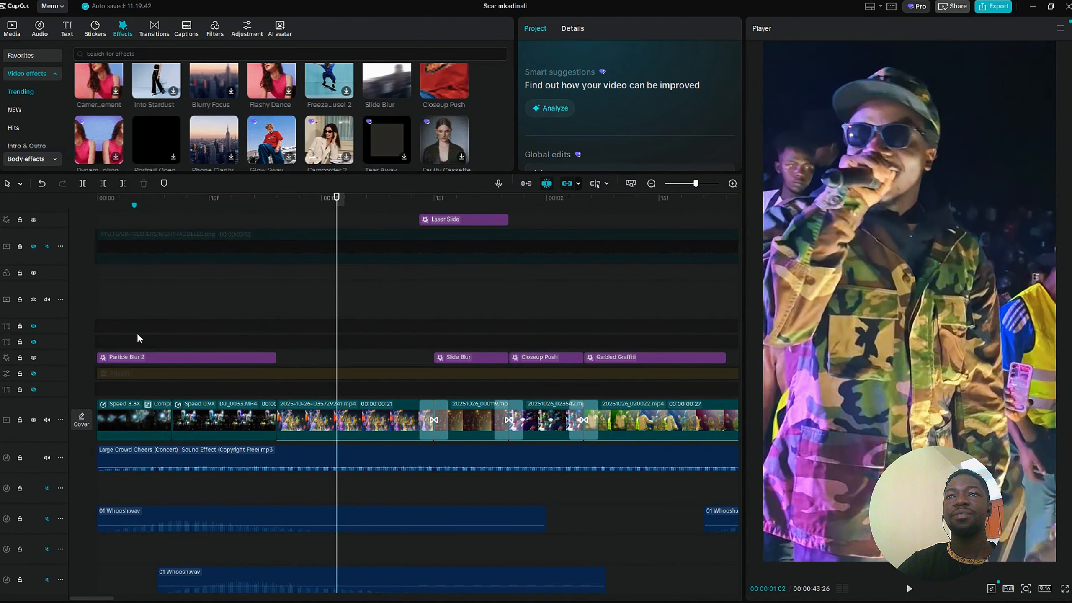
- Point out the opening compound clip, scrub through the clips under Particle Blur 2, and return the playhead to the start
click(121, 325)
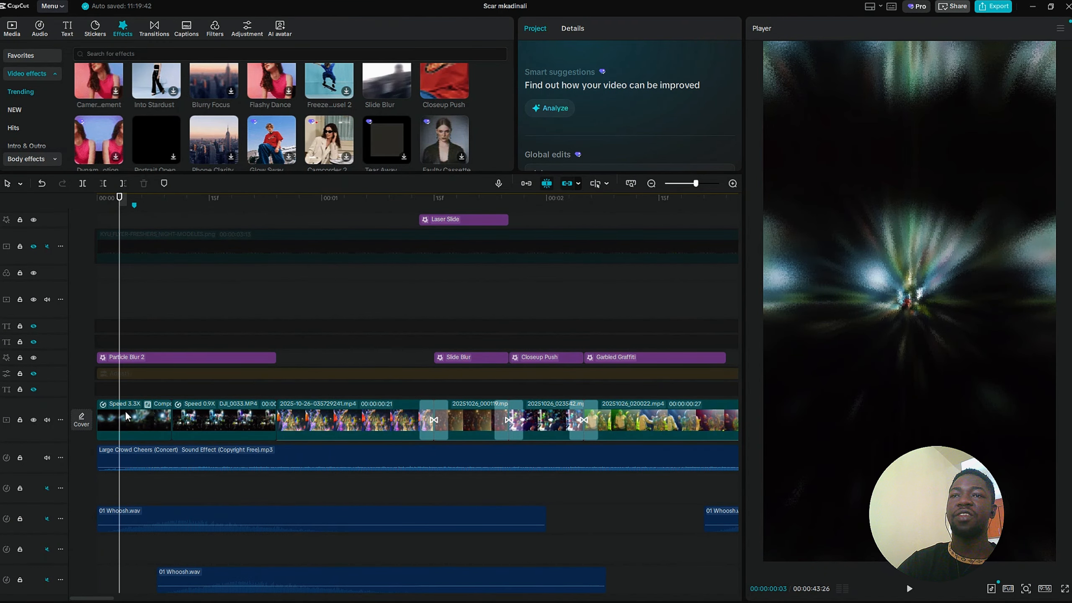
double_click(125, 411)
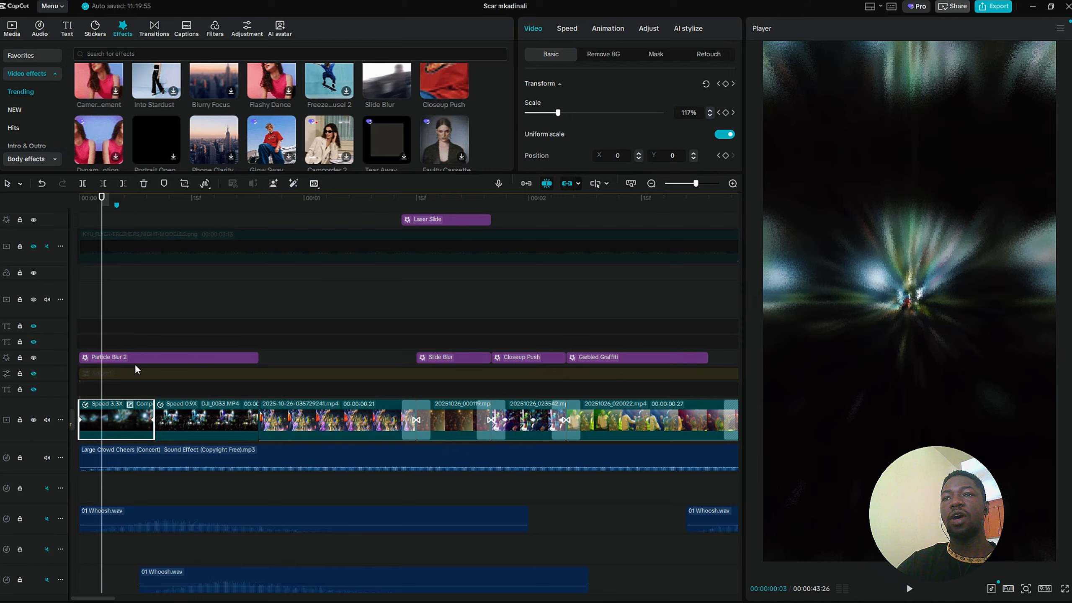
click(133, 319)
drag(133, 314, 213, 349)
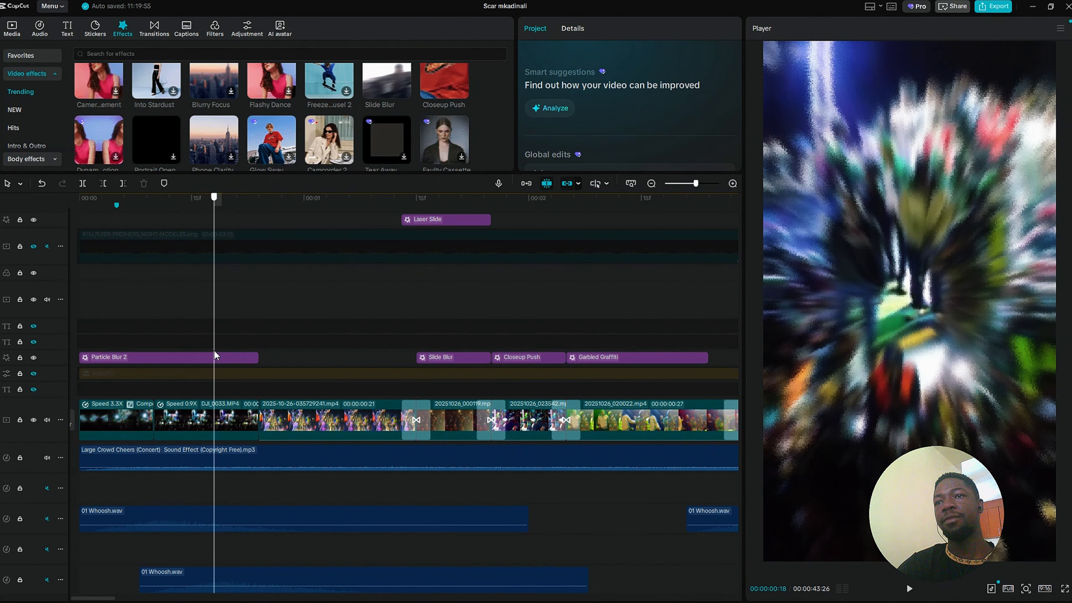
click(86, 200)
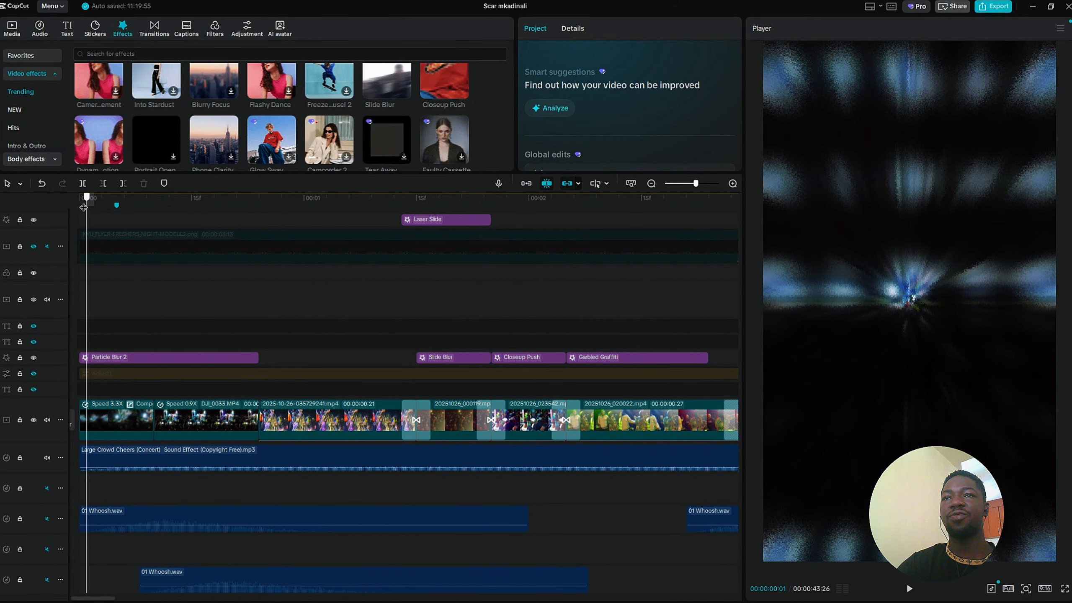
drag(83, 207, 76, 208)
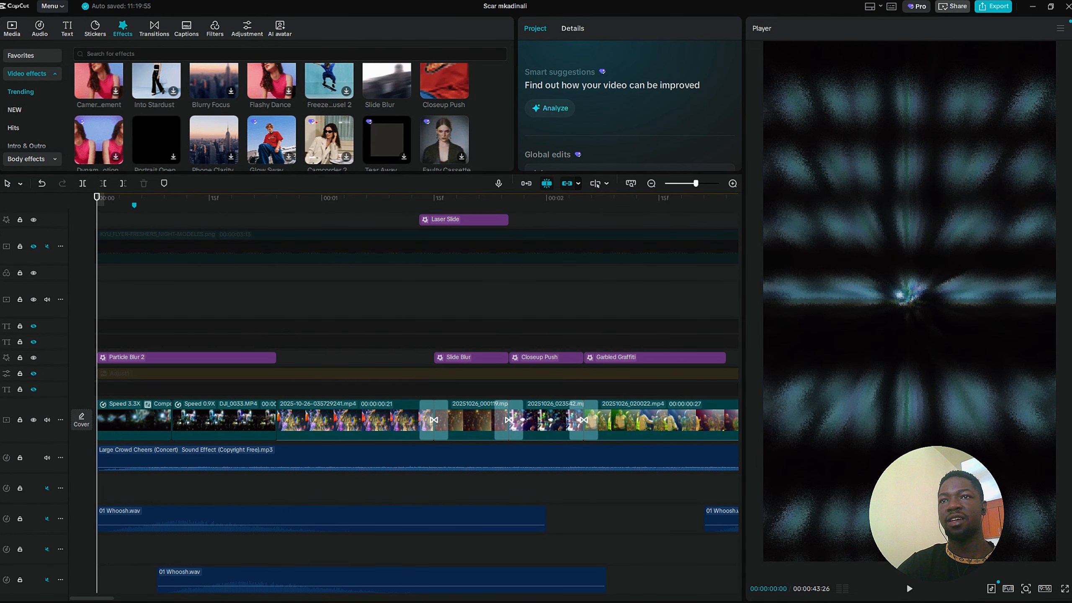
- Play the opening, scrub back from the end of Particle Blur 2, and play on through the first transition
key(space)
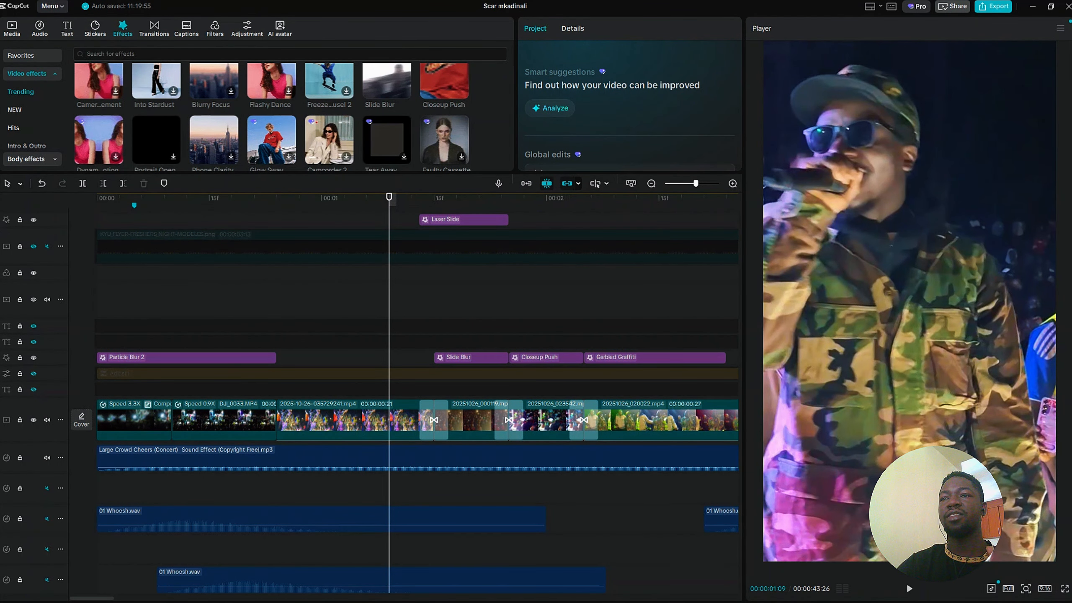
click(274, 213)
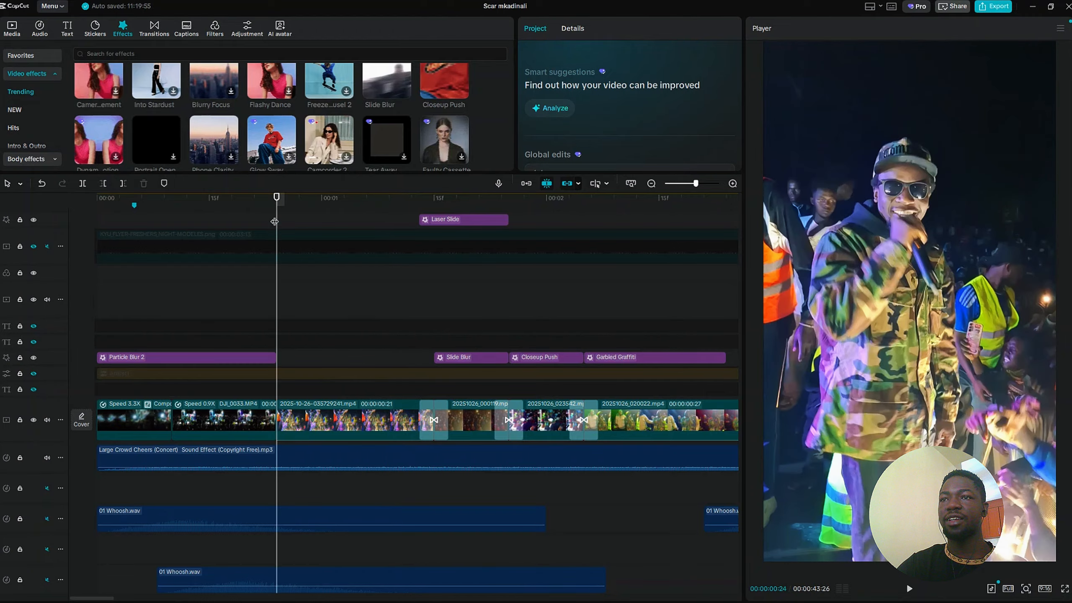
drag(276, 228, 188, 241)
key(space)
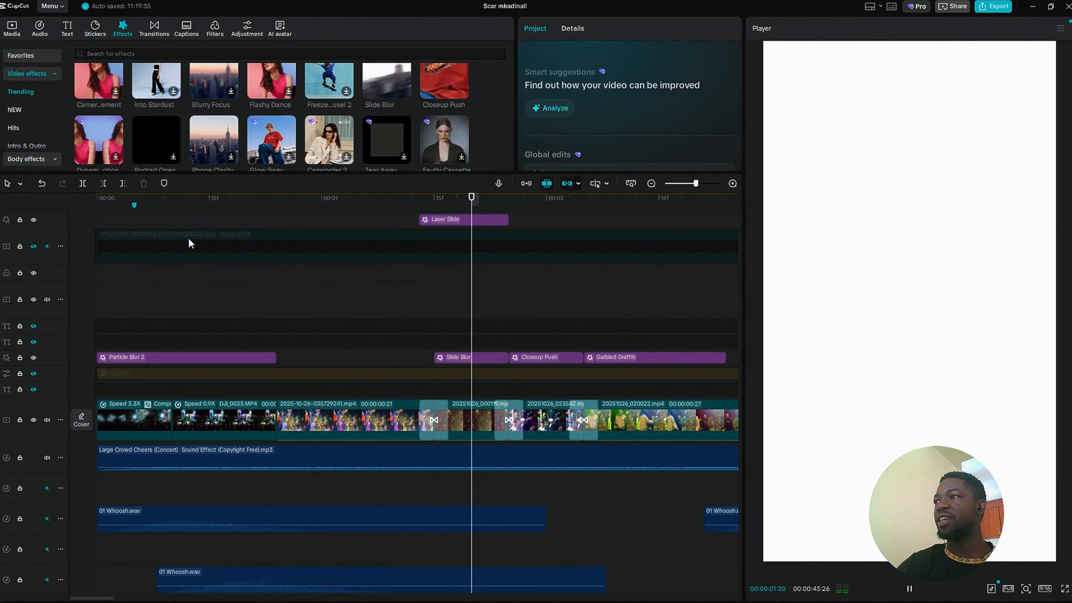
key(space)
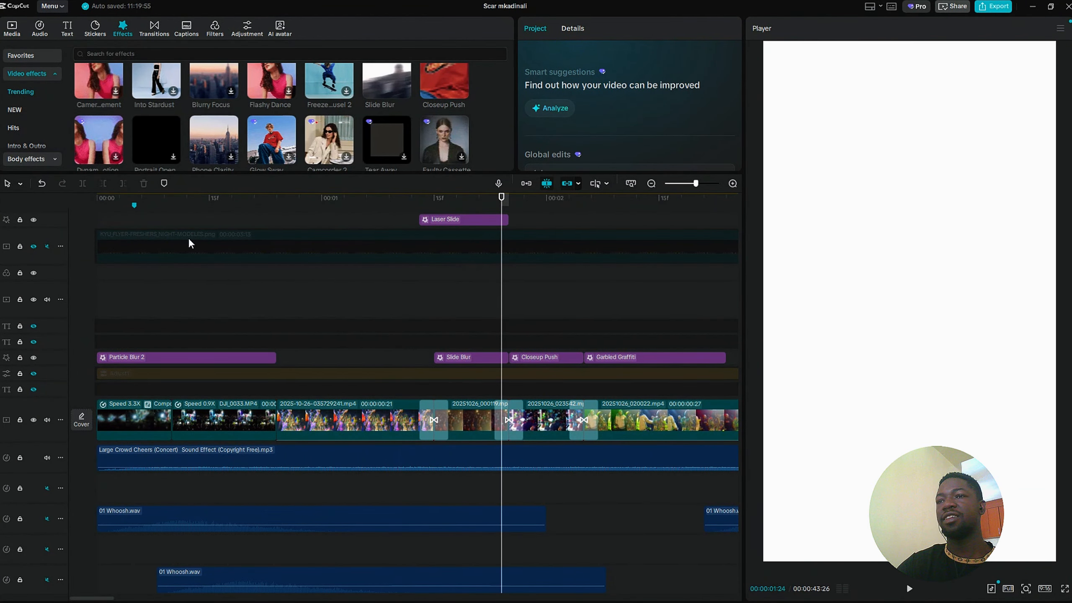
- Inspect the parameters of the first transition on the main track and display the Trending transitions library
click(421, 310)
click(432, 418)
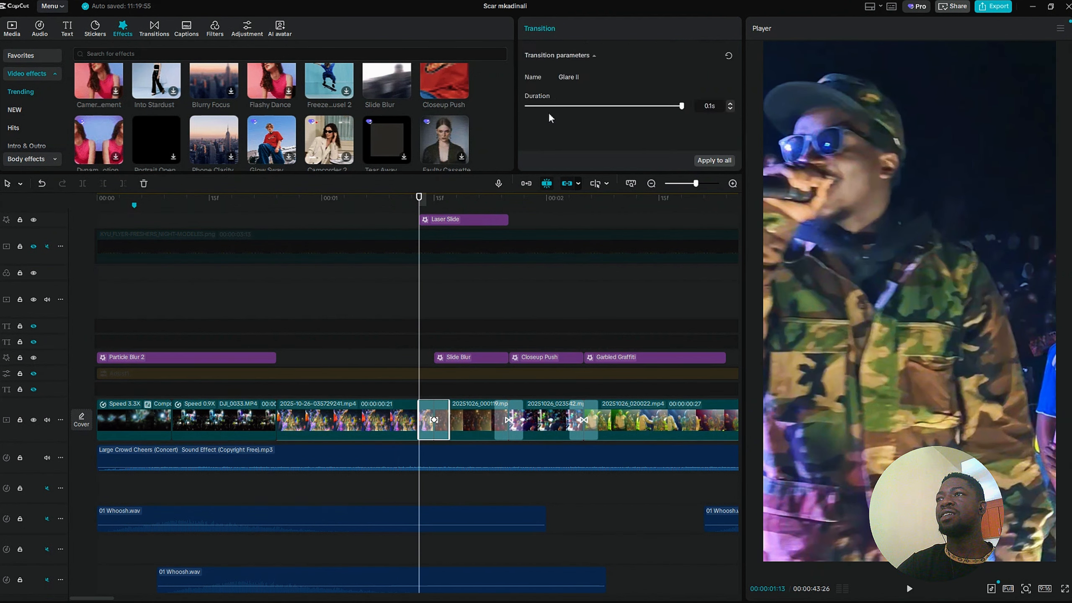
click(410, 337)
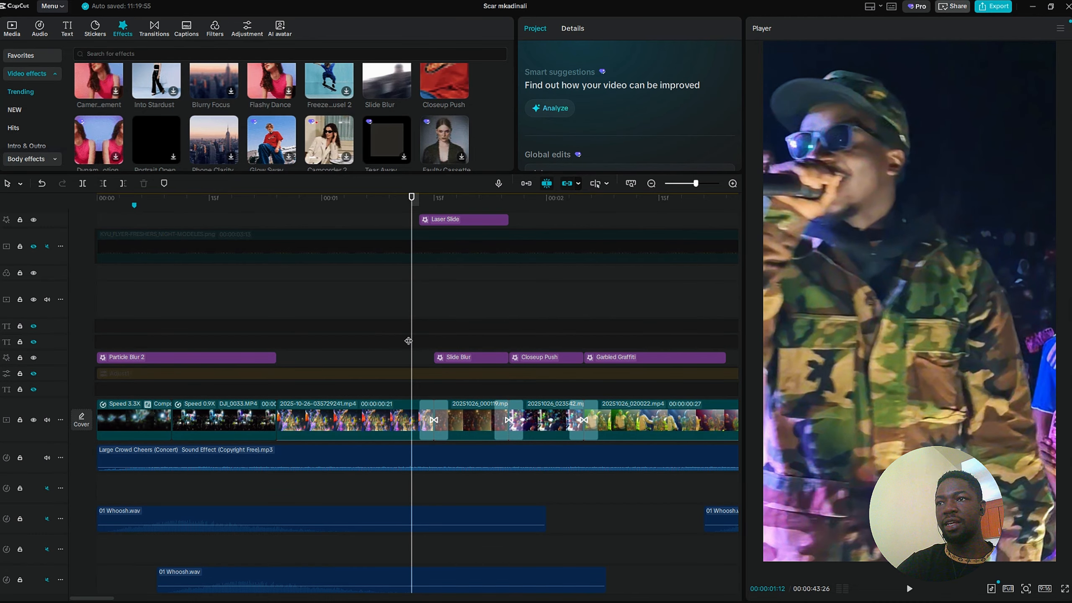
click(435, 415)
click(155, 30)
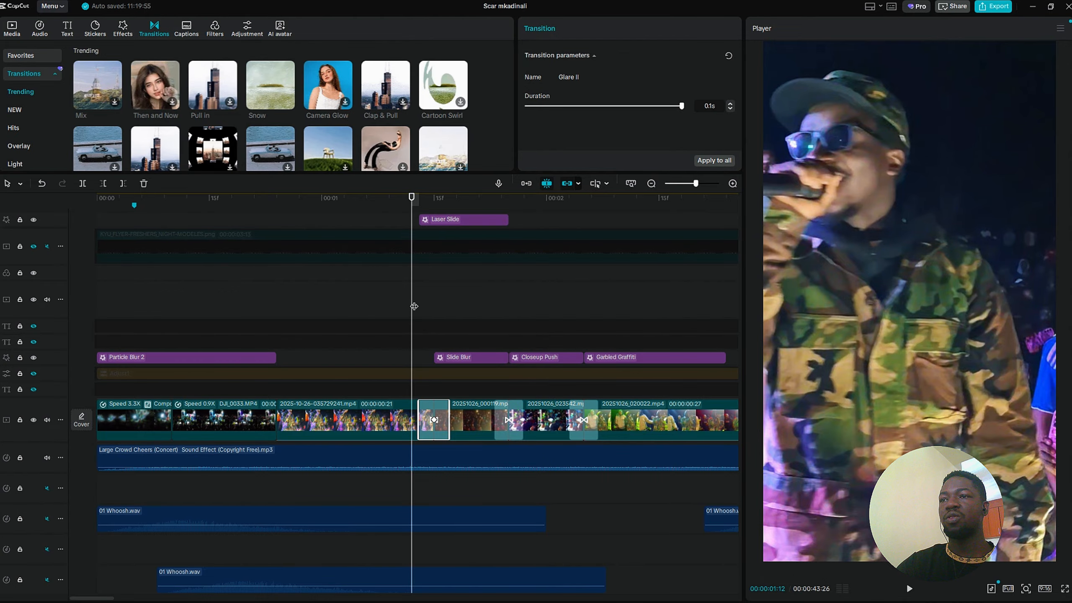
- Play across the Glare II transition, move the playhead back beneath Laser Slide, and select the main-track clip following the transition
key(space)
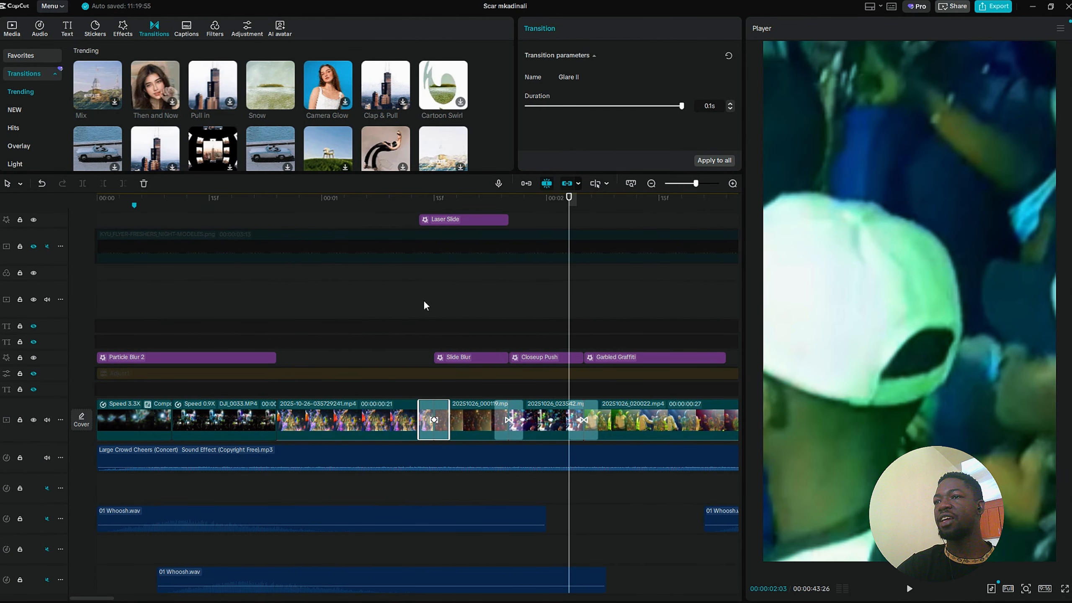
click(458, 308)
click(462, 422)
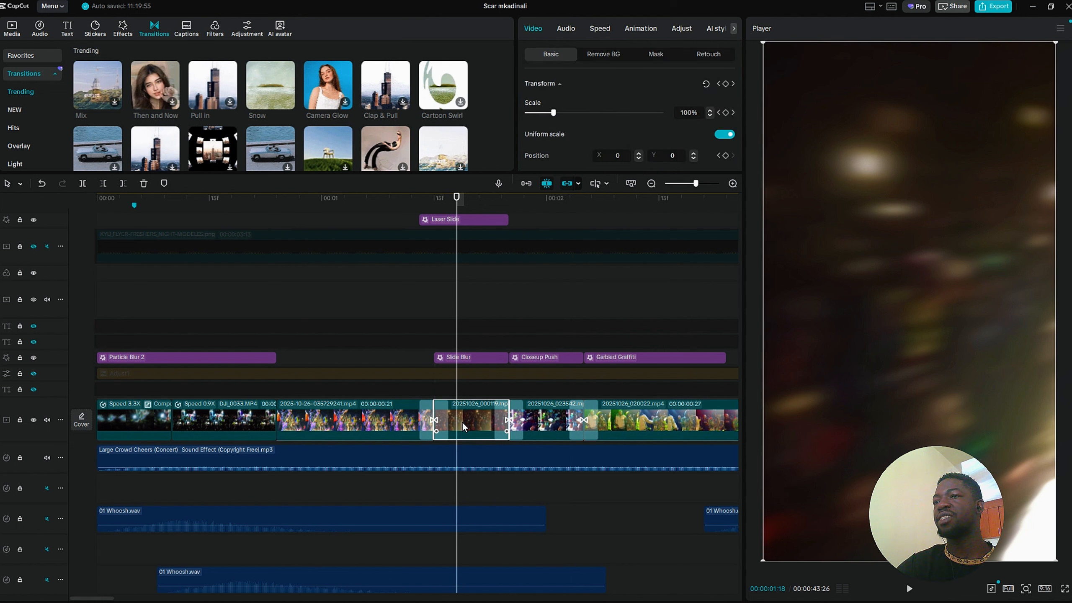
- Play from the start of Laser Slide through Slide Blur and Closeup Push into the beginning of Garbled Graffiti
scroll(464, 425, right, 5)
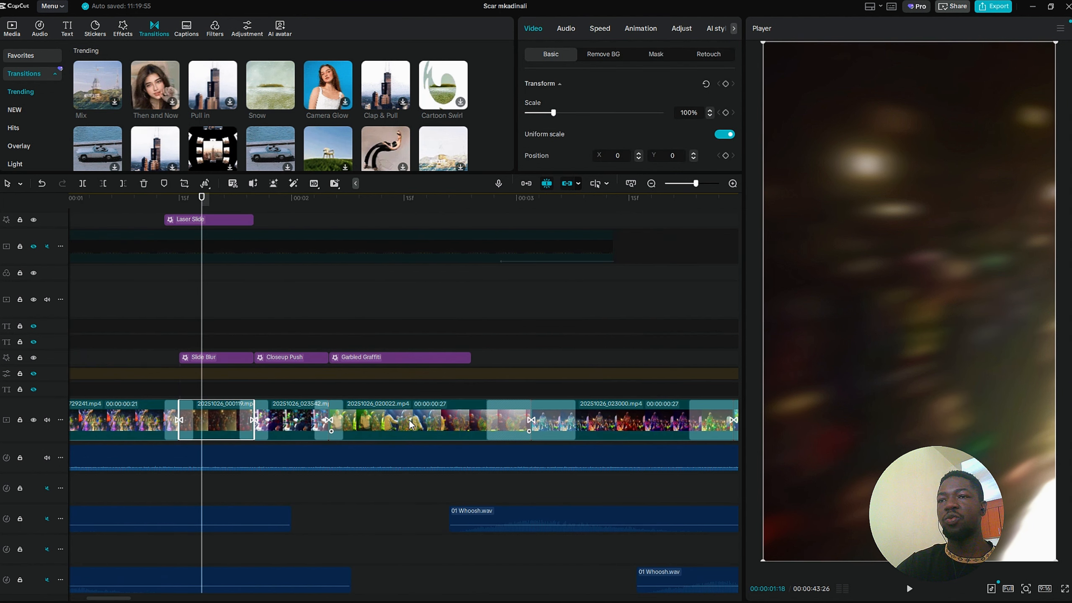
click(165, 321)
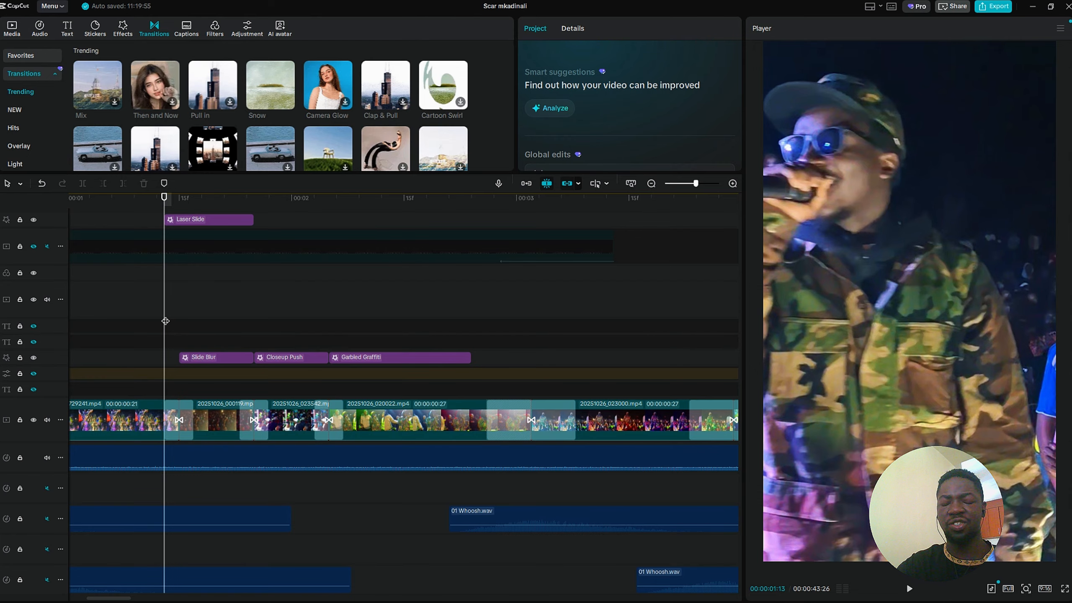
key(space)
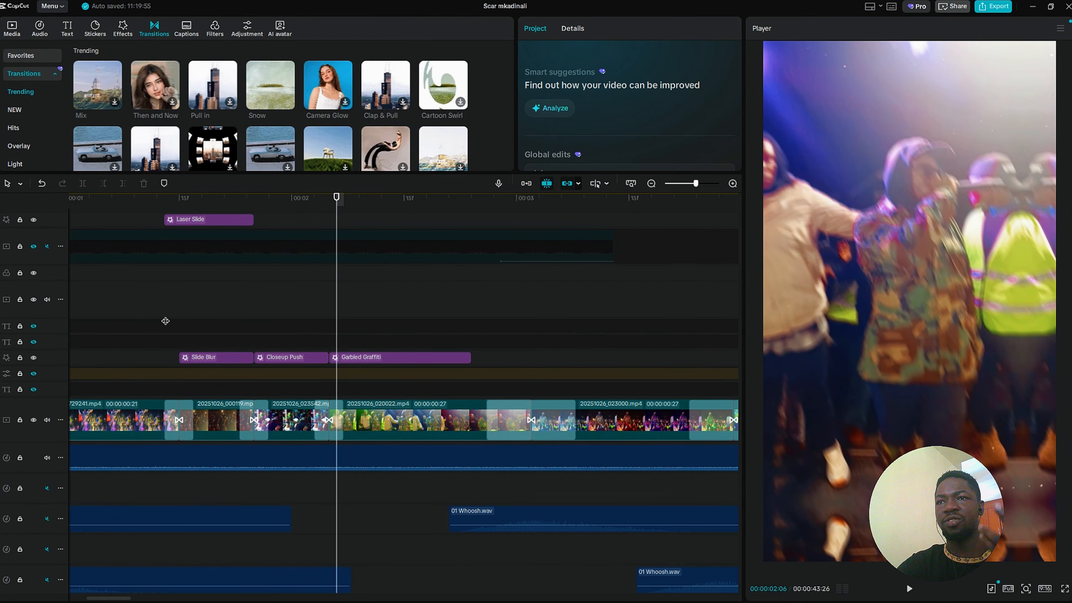
- Inspect the transition at the start of the Closeup Push clip, play on into Garbled Graffiti, and select the following transition
click(283, 306)
click(255, 426)
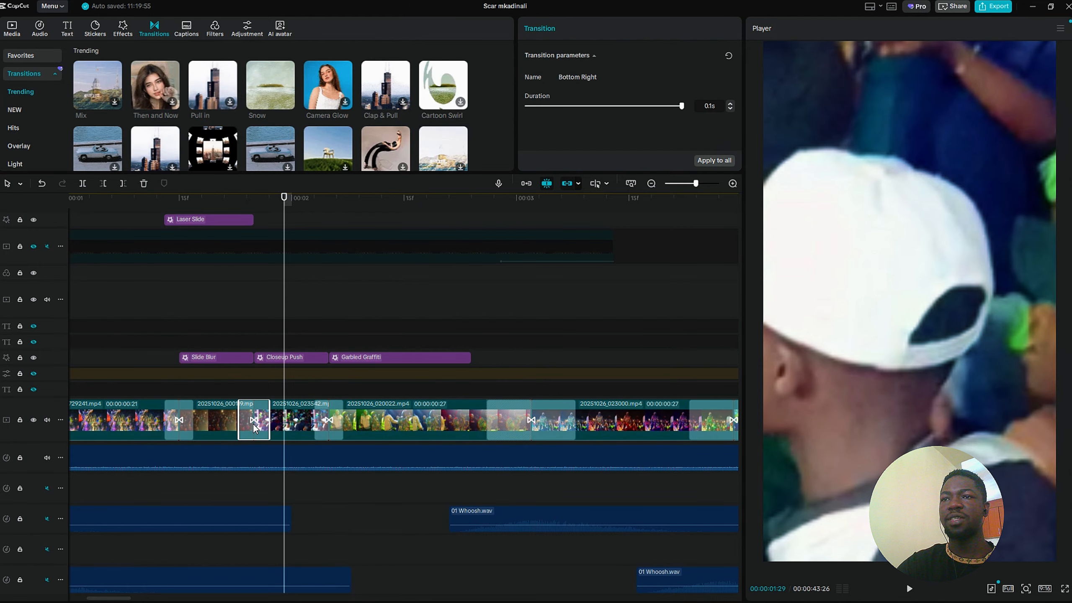
key(space)
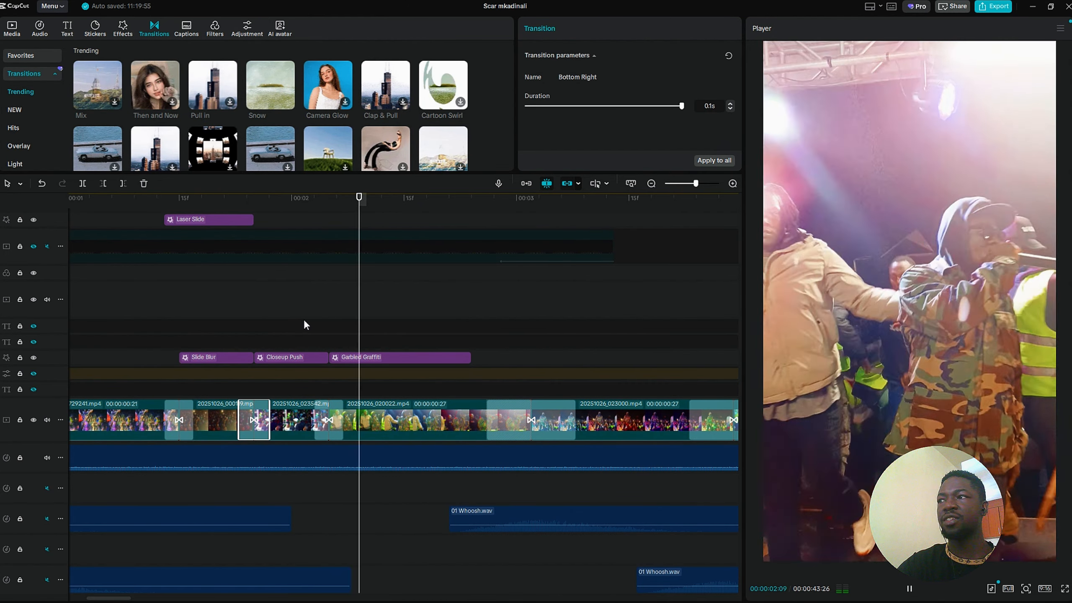
key(space)
click(327, 422)
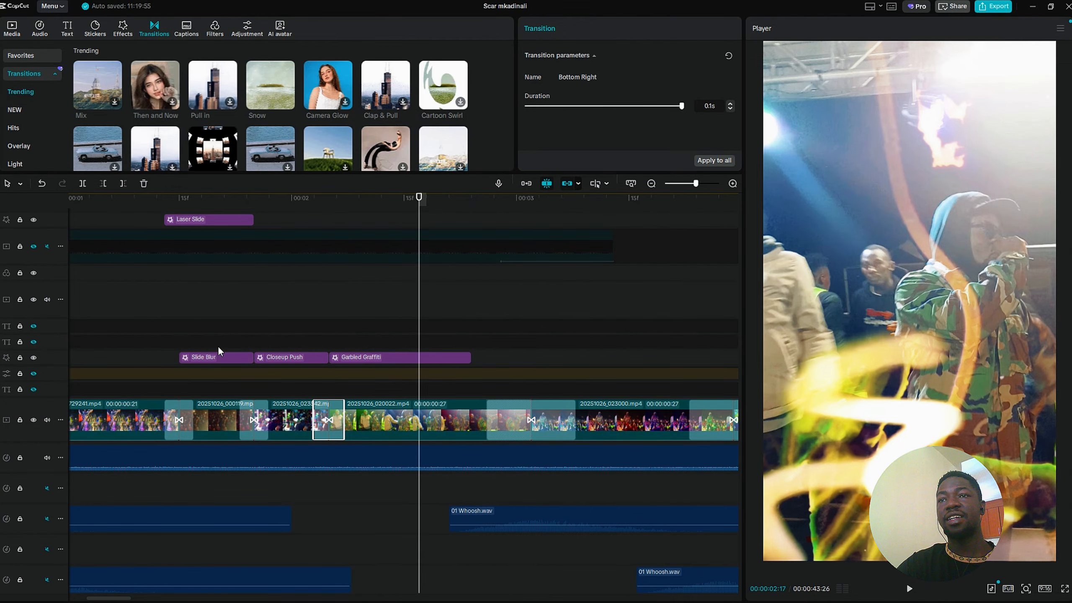
- Point out the Closeup Push and Garbled Graffiti effects and play the timeline from near the start of Garbled Graffiti
click(285, 358)
click(289, 330)
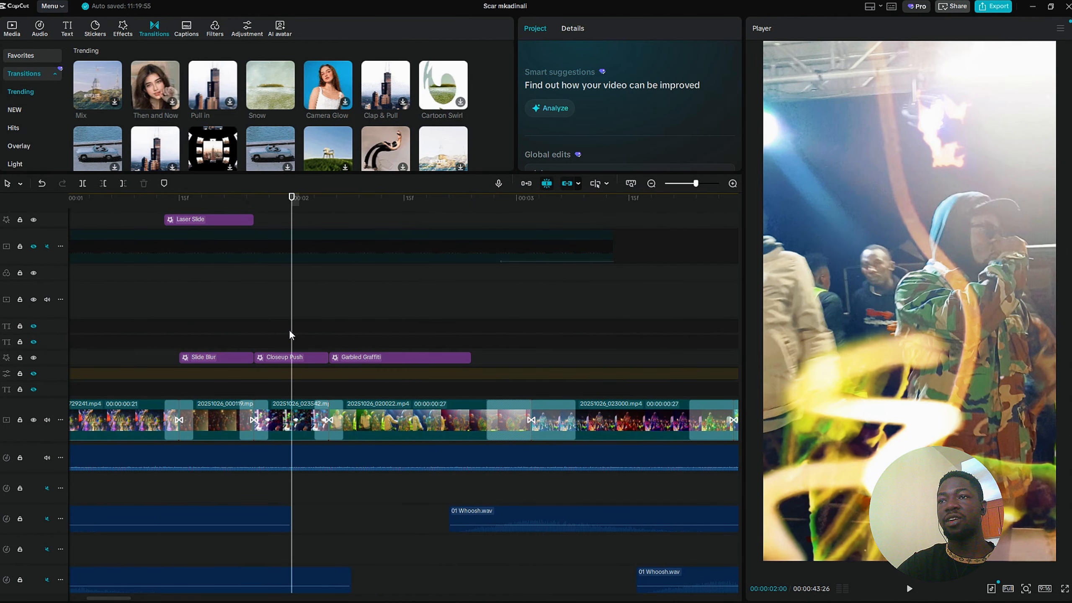
click(289, 359)
click(383, 335)
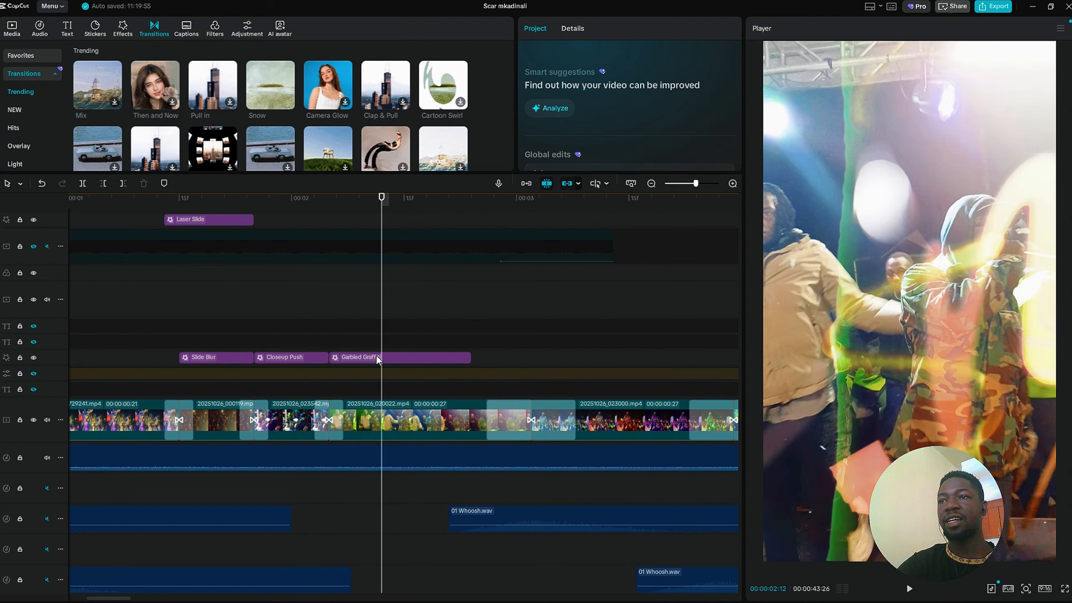
click(372, 360)
click(343, 320)
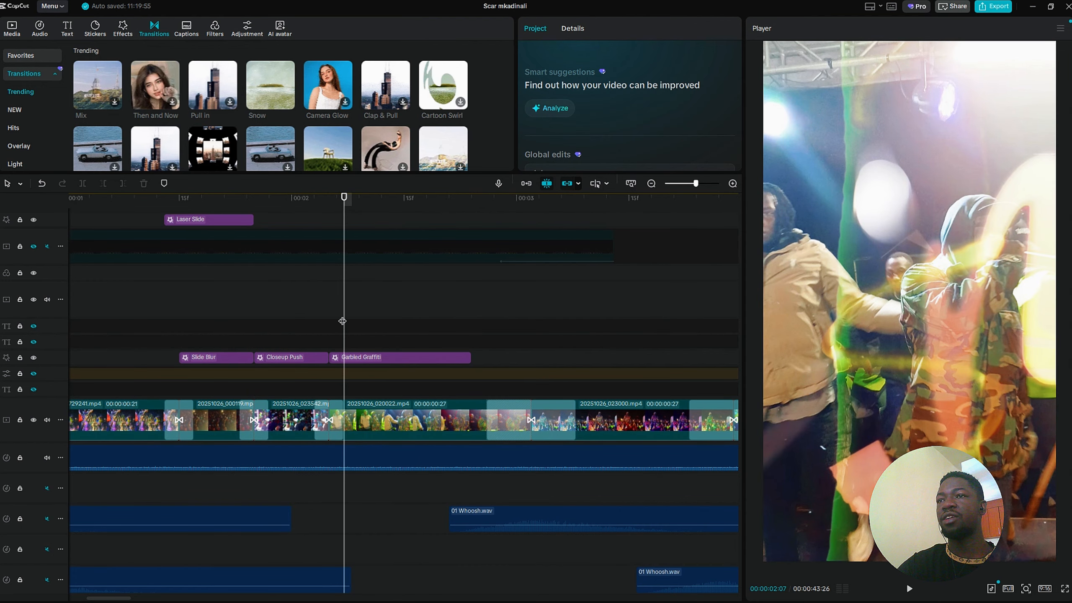
key(space)
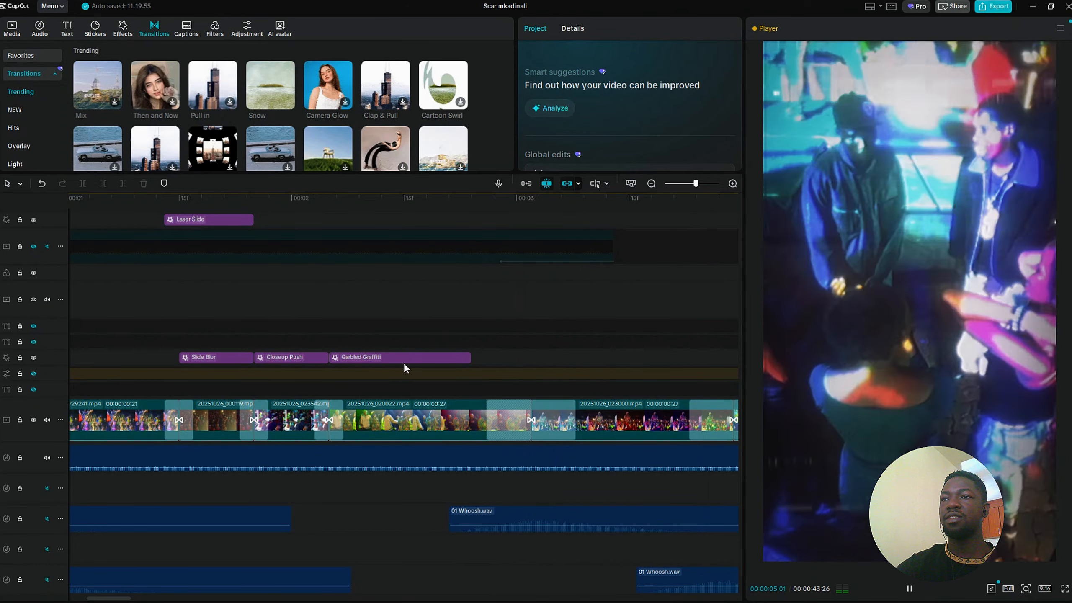
- Replay from beneath Closeup Push through Garbled Graffiti and inspect the transition at the end of clip 20251026_020022.mp4
click(310, 318)
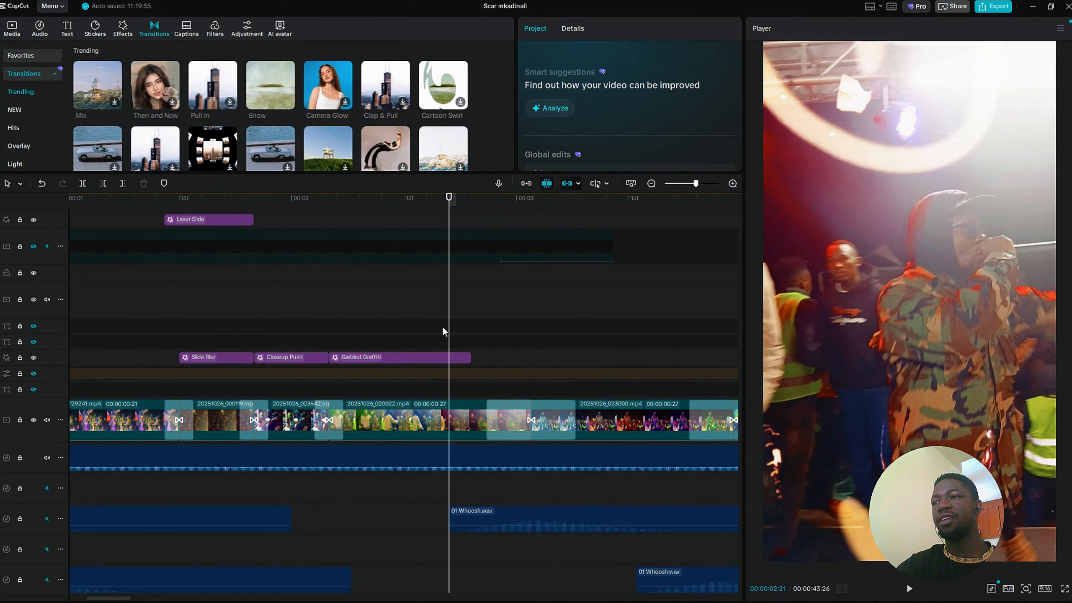
key(space)
key(space)
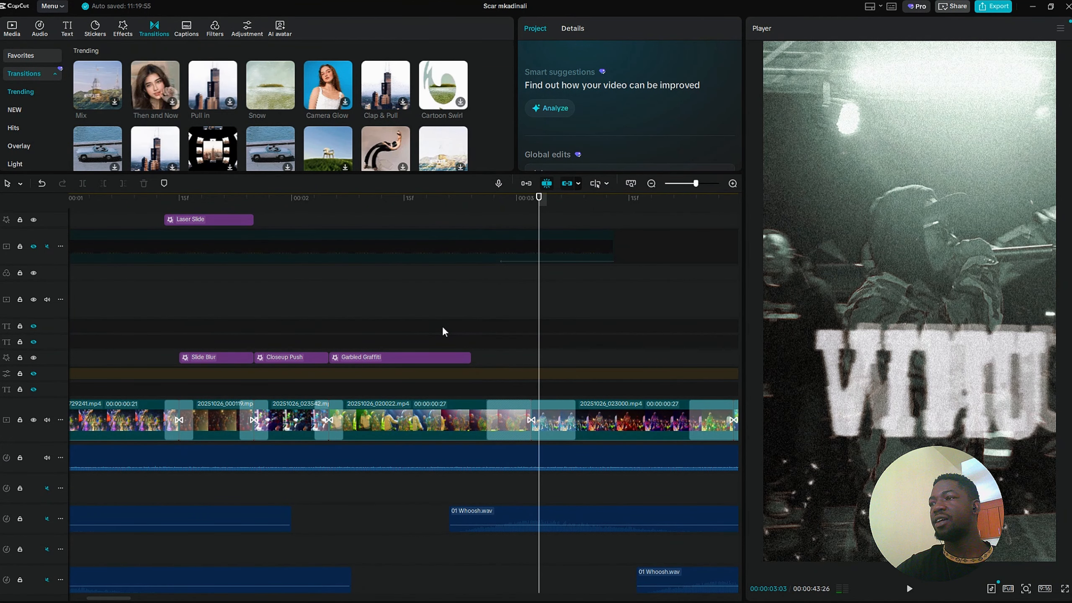
click(507, 414)
scroll(507, 414, right, 3)
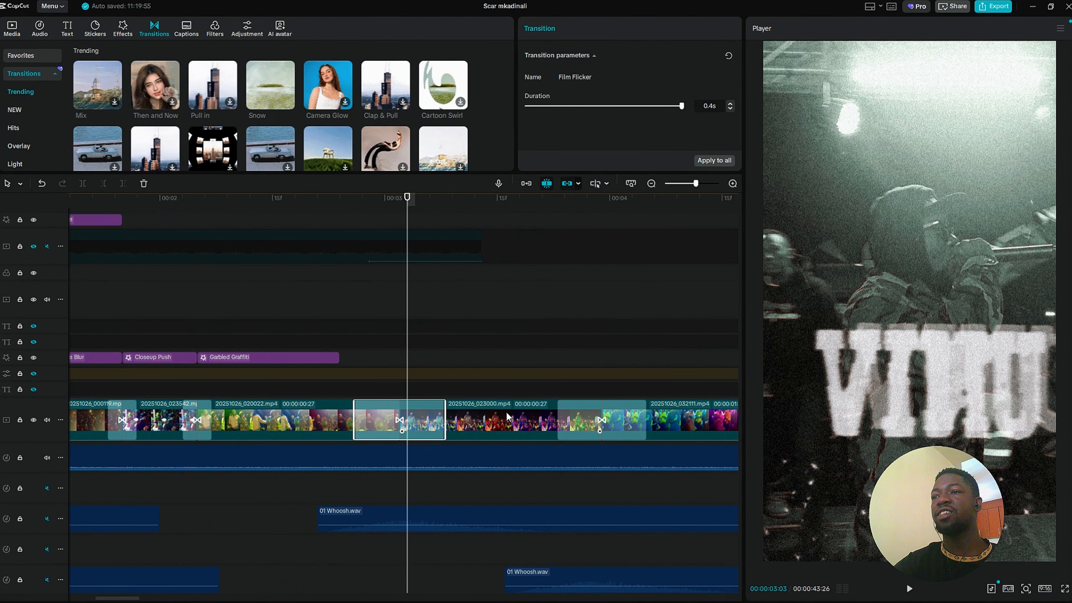
- Select clip 20251026_023000.mp4 on the main track and inspect the parameters of the transition at its end
click(499, 425)
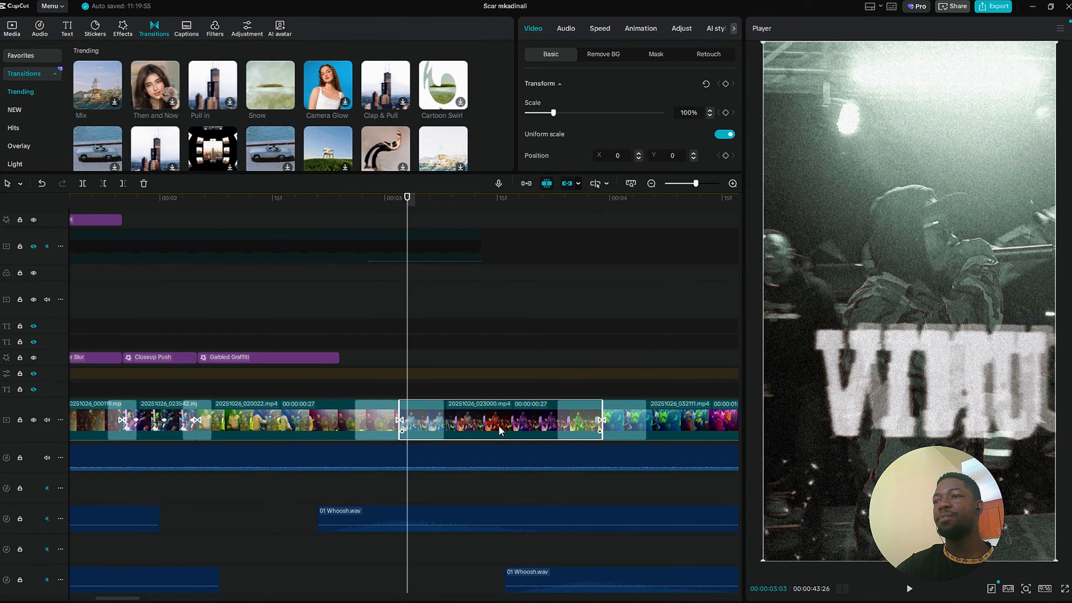
scroll(499, 425, right, 7)
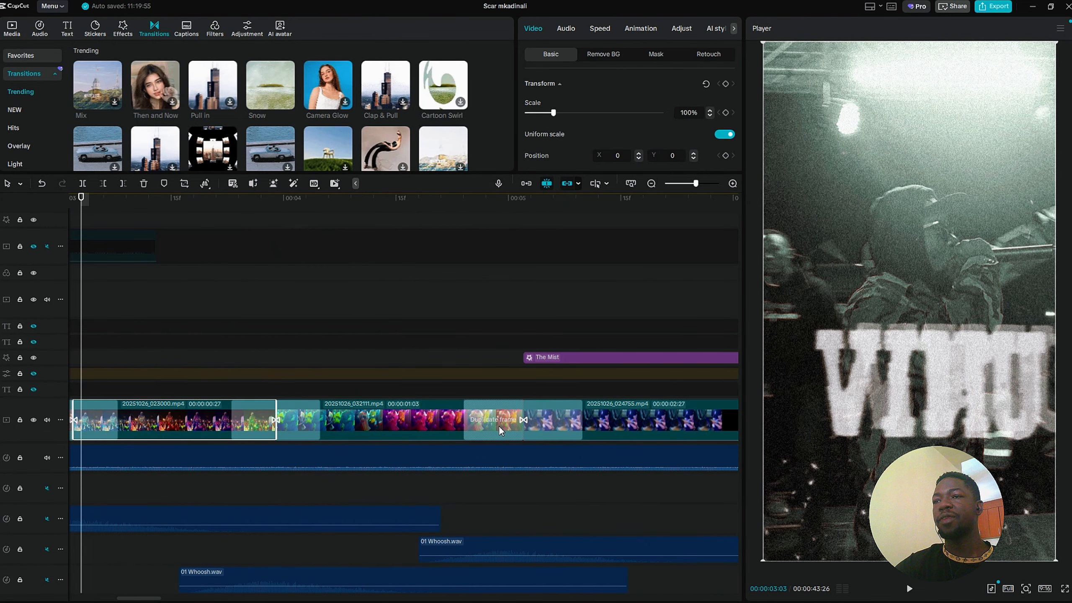
click(248, 345)
click(291, 411)
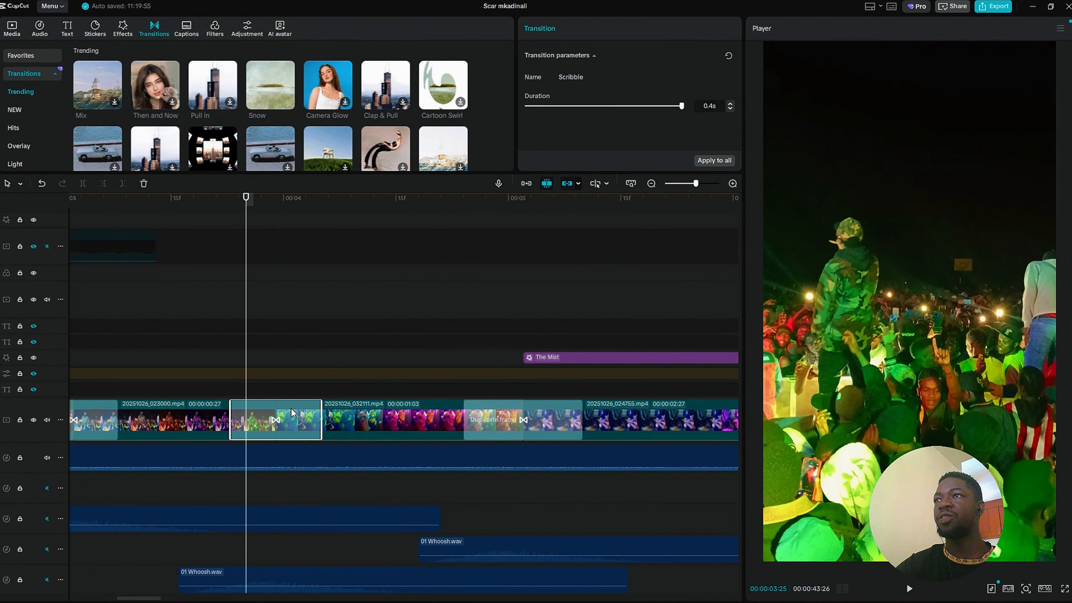
- Play into the transition between clips 20251026_023000.mp4 and 20251026_032111.mp4, and display the Trending video effects library
click(220, 358)
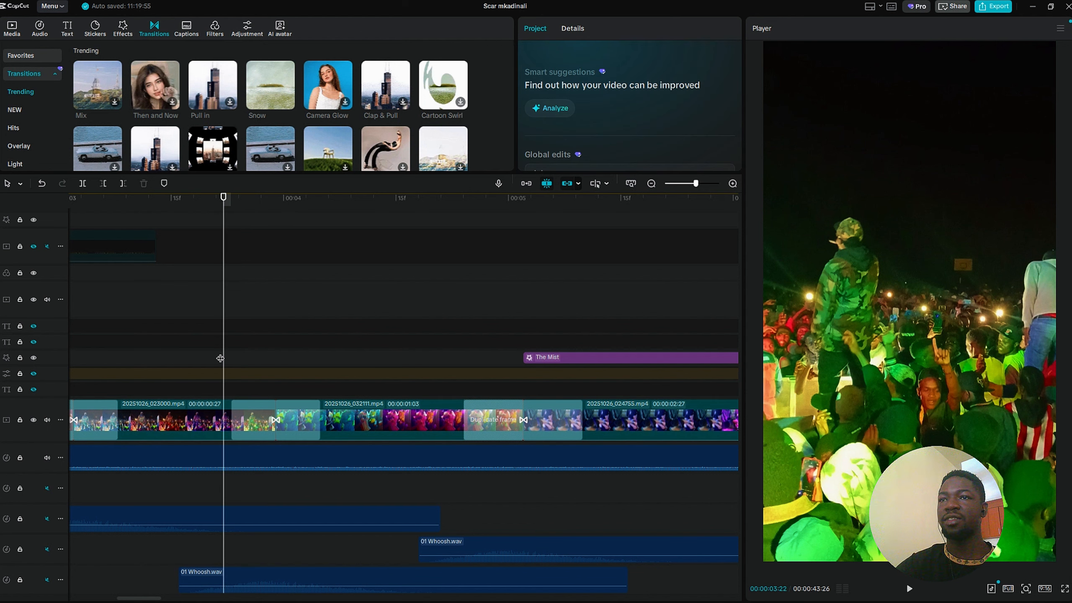
key(space)
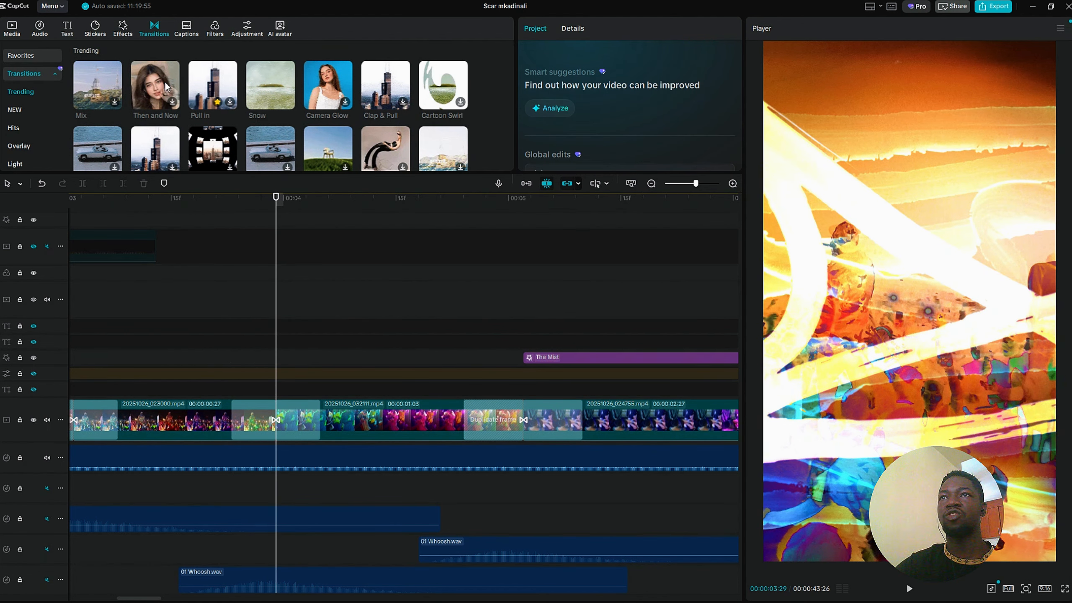
click(121, 29)
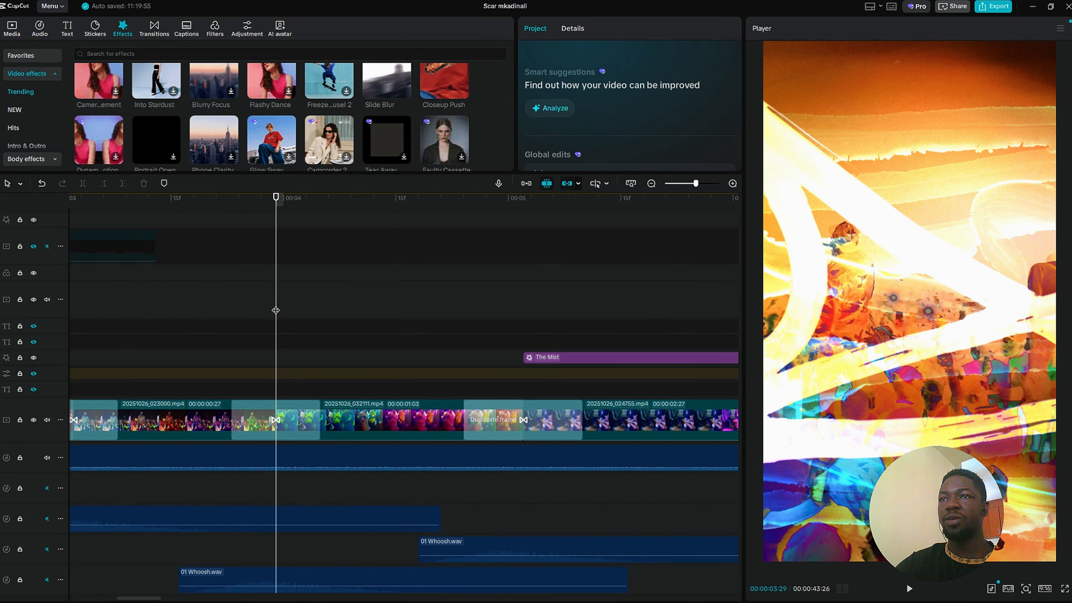
- Play clip 20251026_032111.mp4 from its start into The Mist and inspect the transition at the clip's end
click(364, 339)
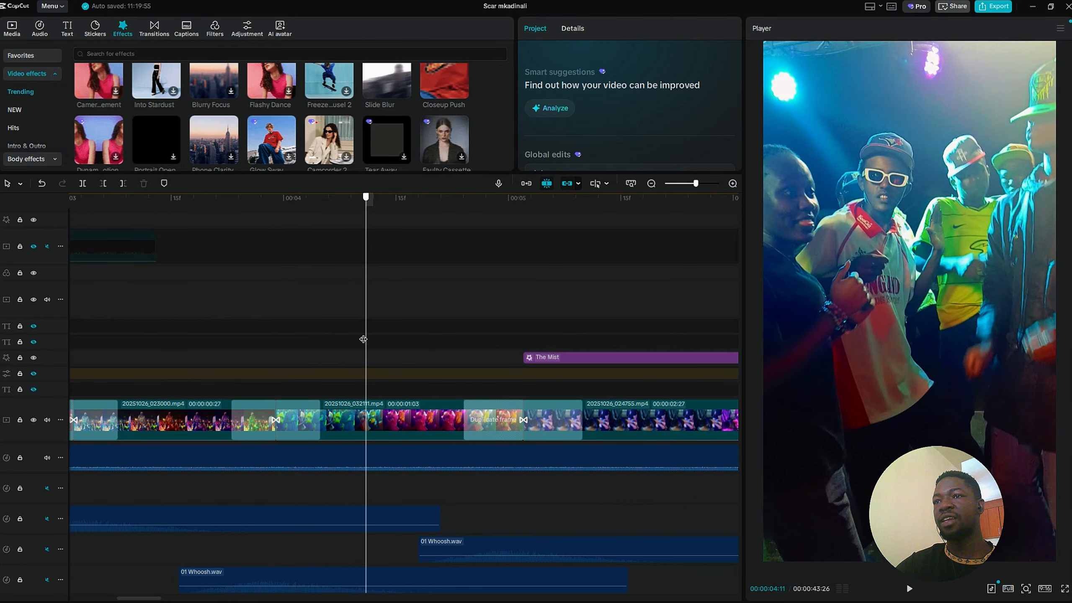
click(296, 334)
click(276, 328)
key(space)
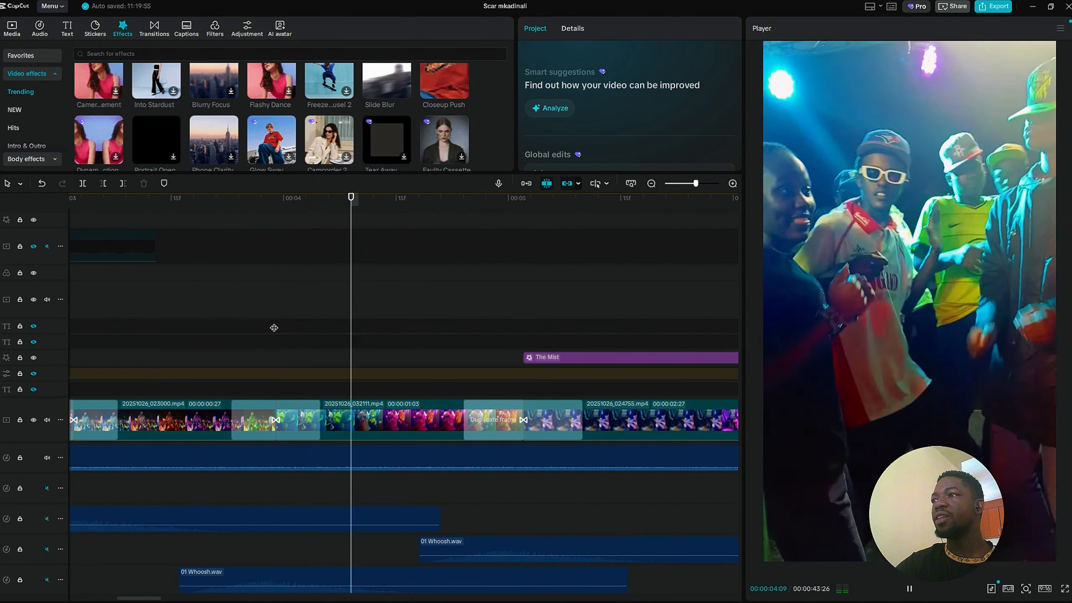
key(space)
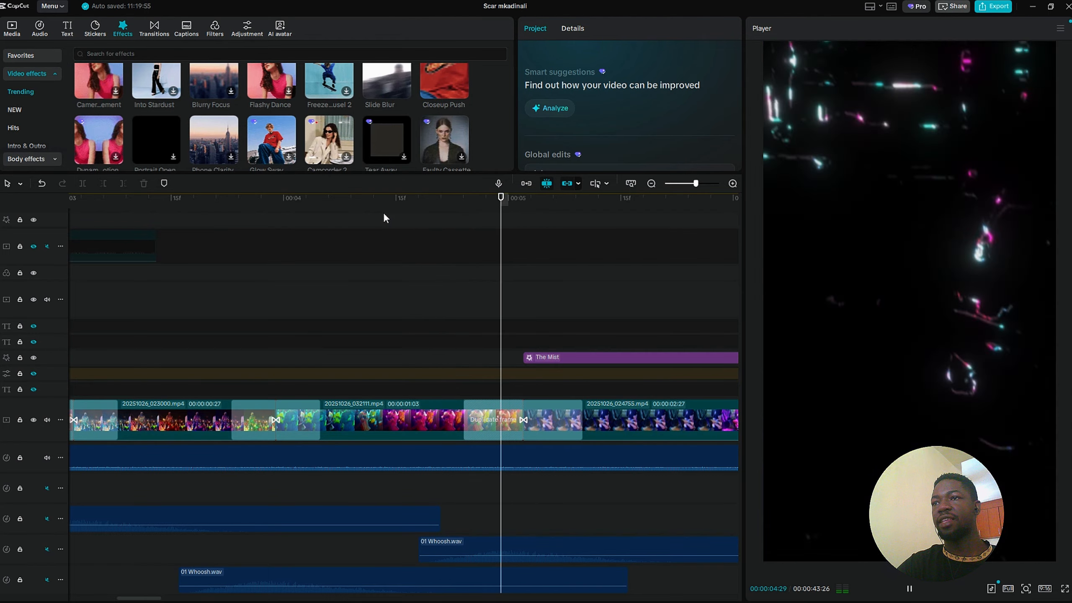
click(528, 407)
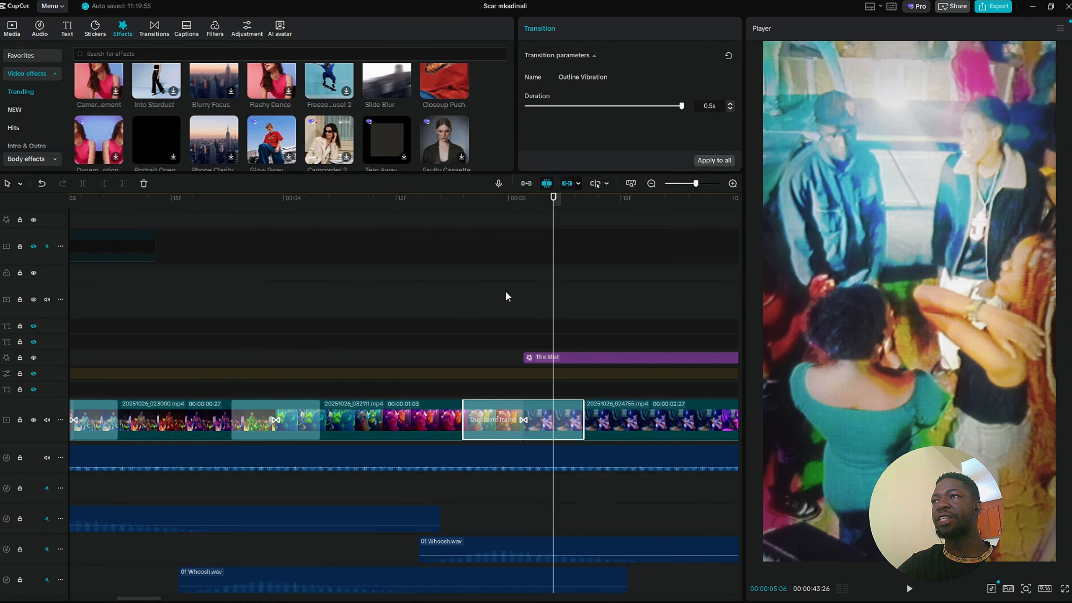
- Replay from the middle of clip 20251026_032111.mp4 across its closing transition and onward under The Mist
click(480, 295)
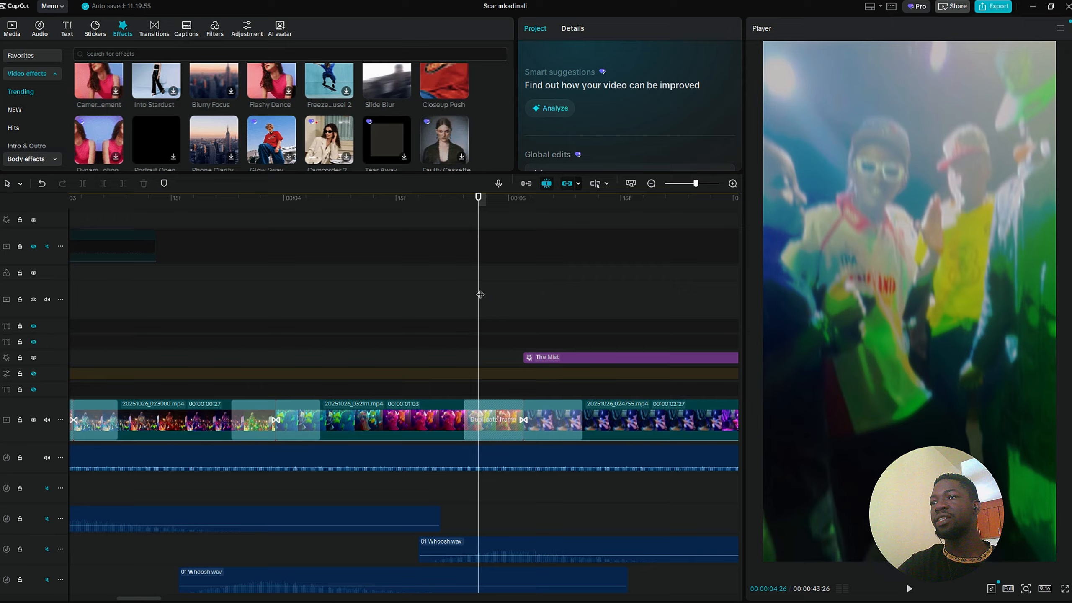
click(384, 307)
key(space)
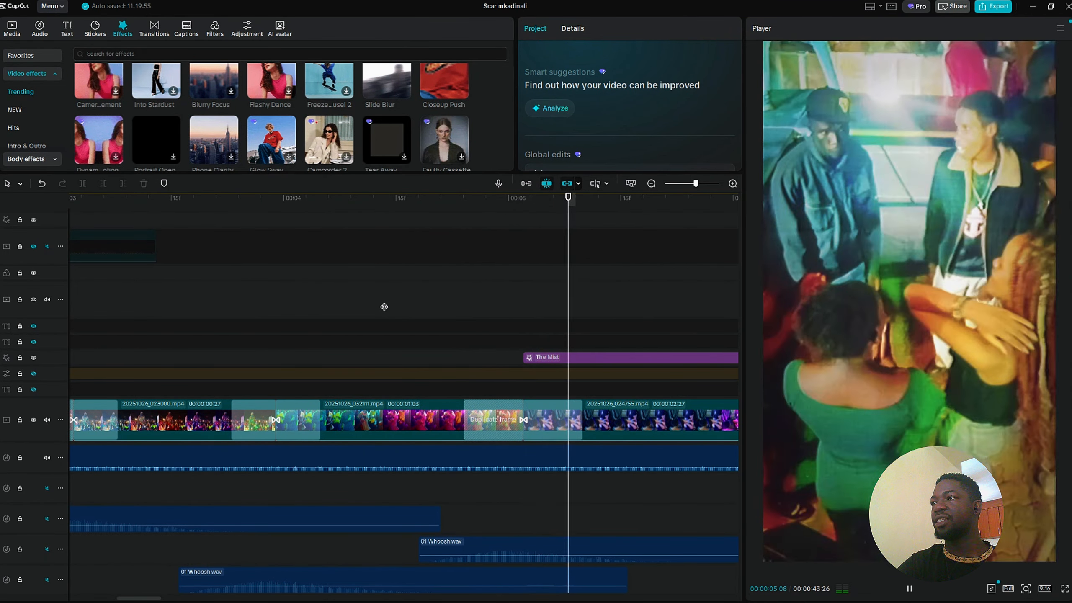
key(space)
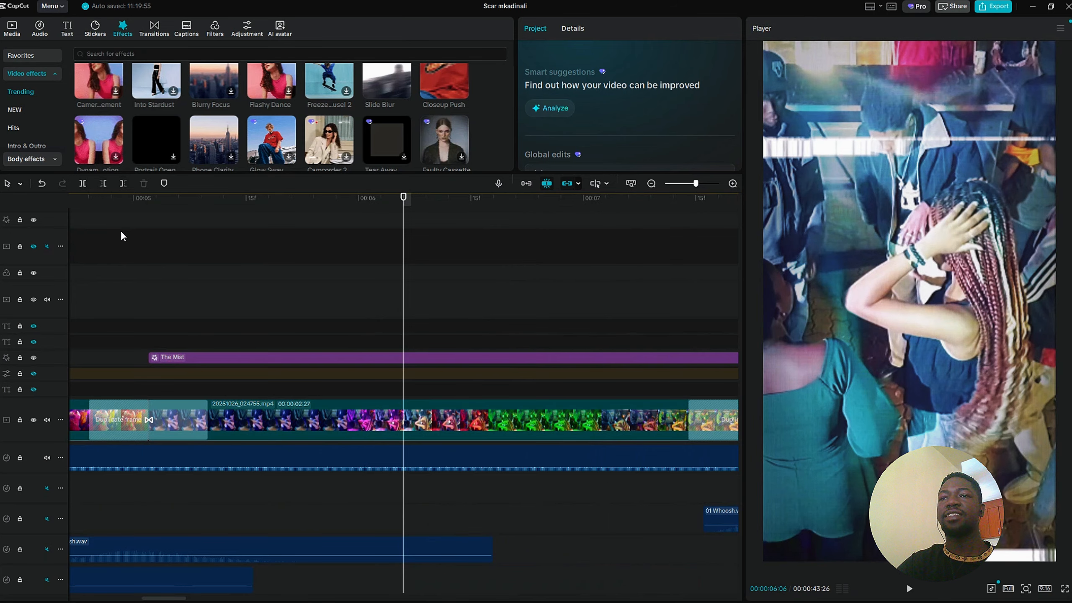
- Return to the beginning of clip 20251026_032111.mp4, play up to the start of The Mist, and select the transition there
click(106, 255)
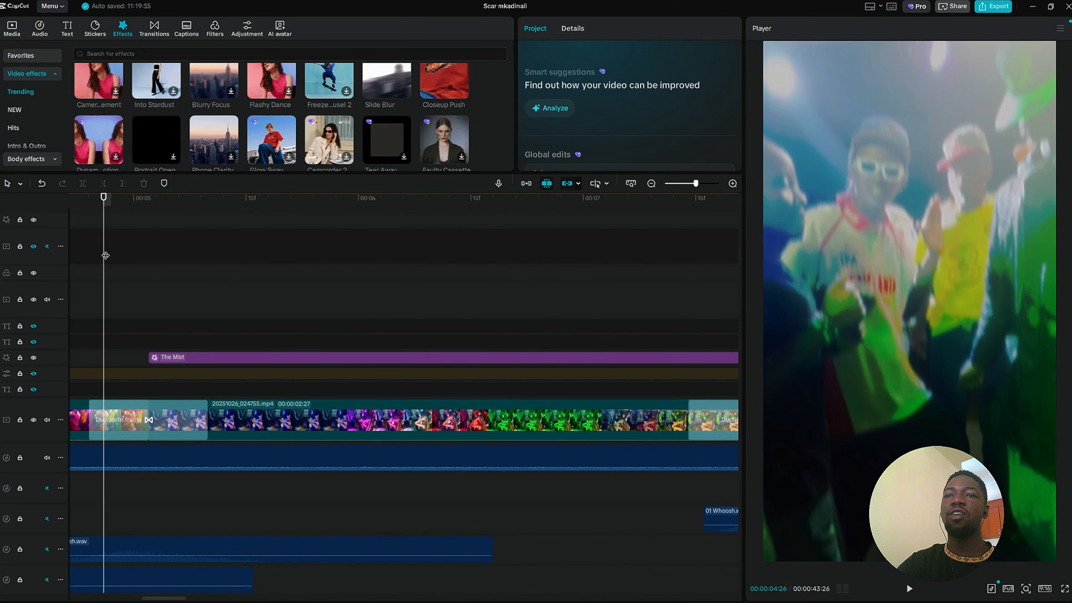
scroll(140, 285, left, 3)
click(139, 286)
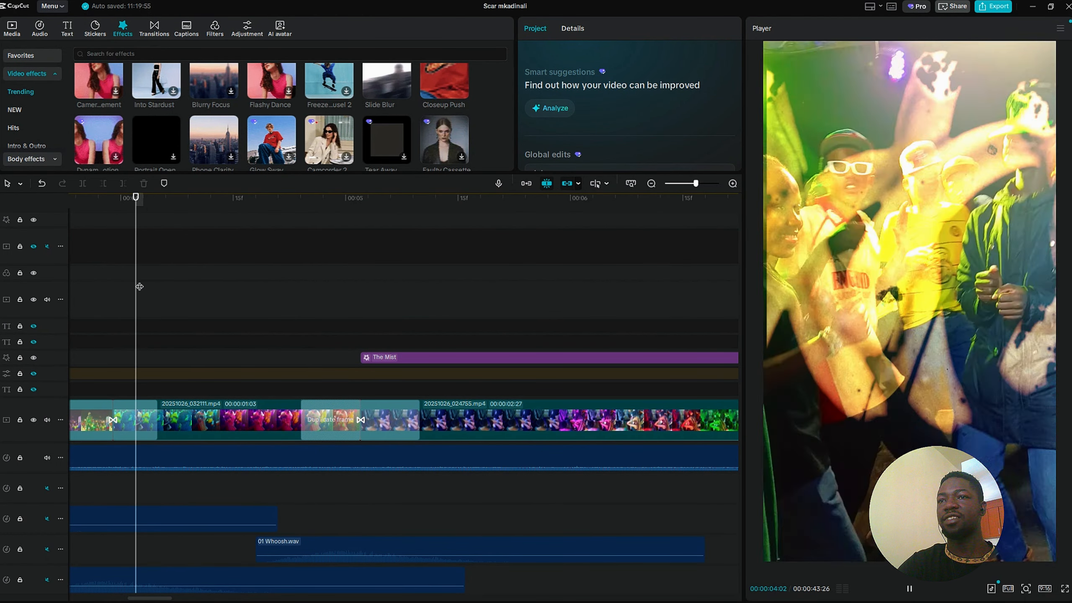
key(space)
key(space)
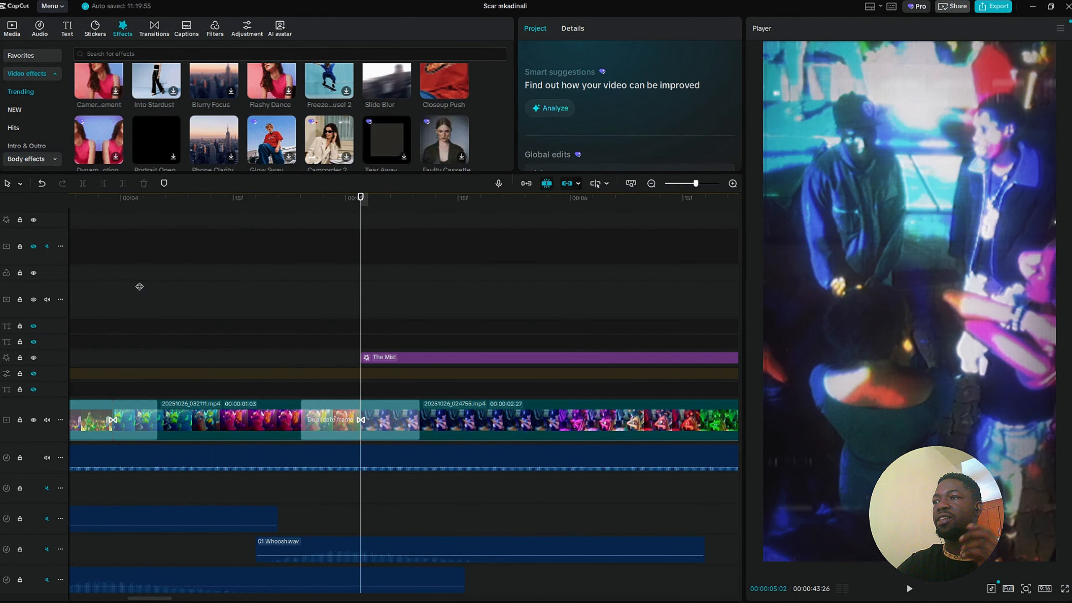
click(340, 423)
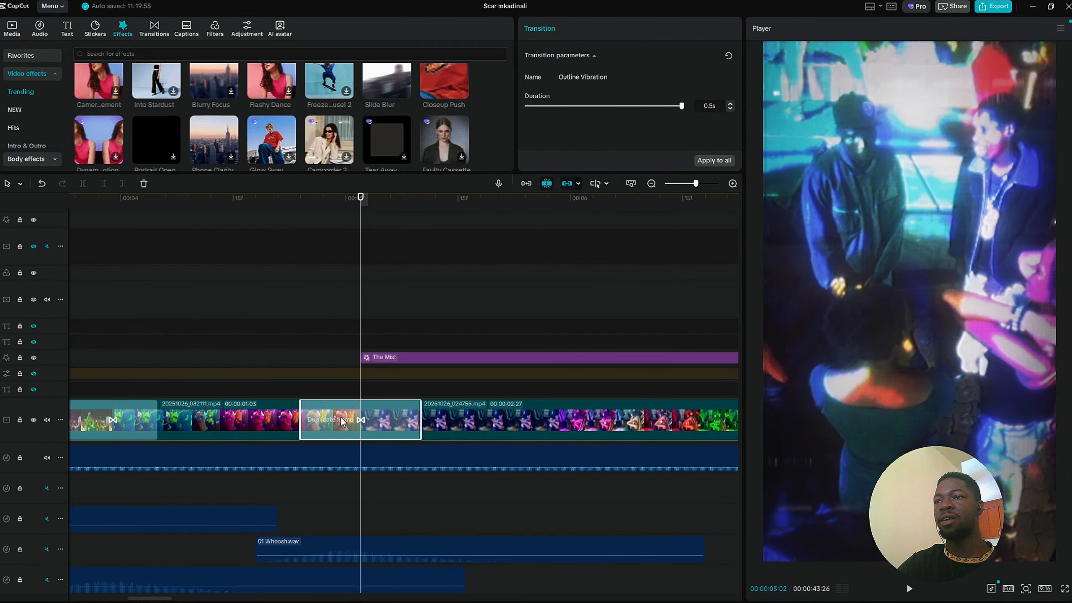
- Point out The Mist effect over clip 20251026_024755.mp4 and play a portion of the clip beneath it
scroll(340, 416, right, 5)
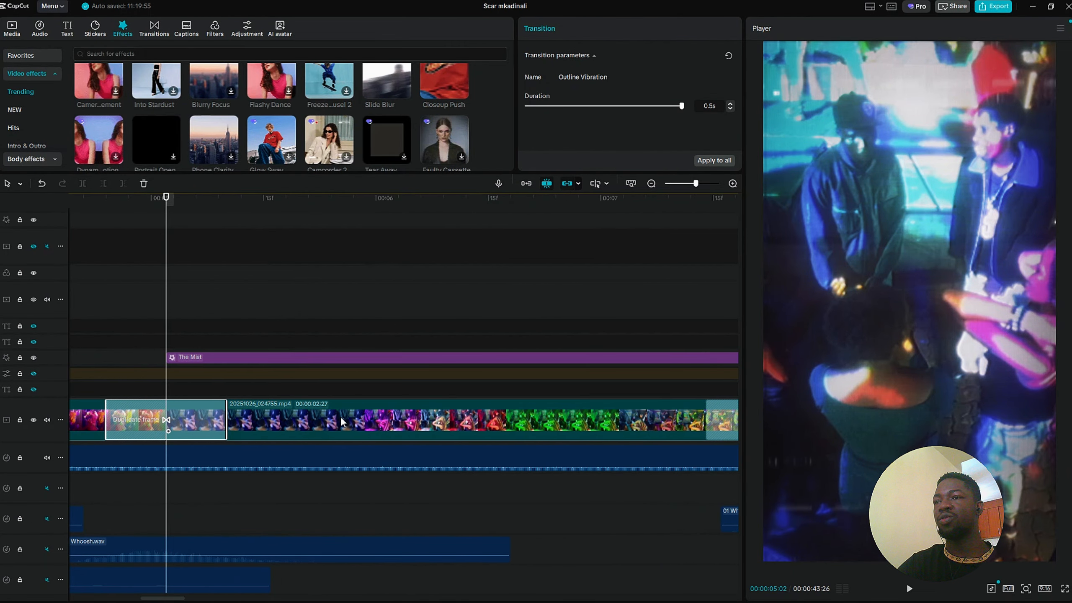
scroll(341, 422, down, 2)
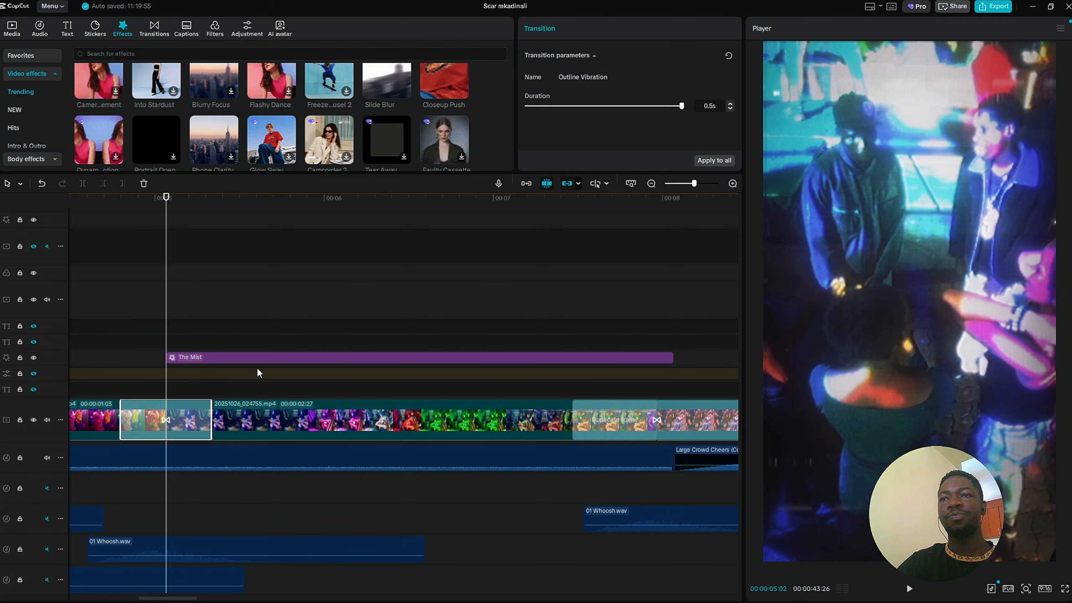
click(223, 358)
click(243, 293)
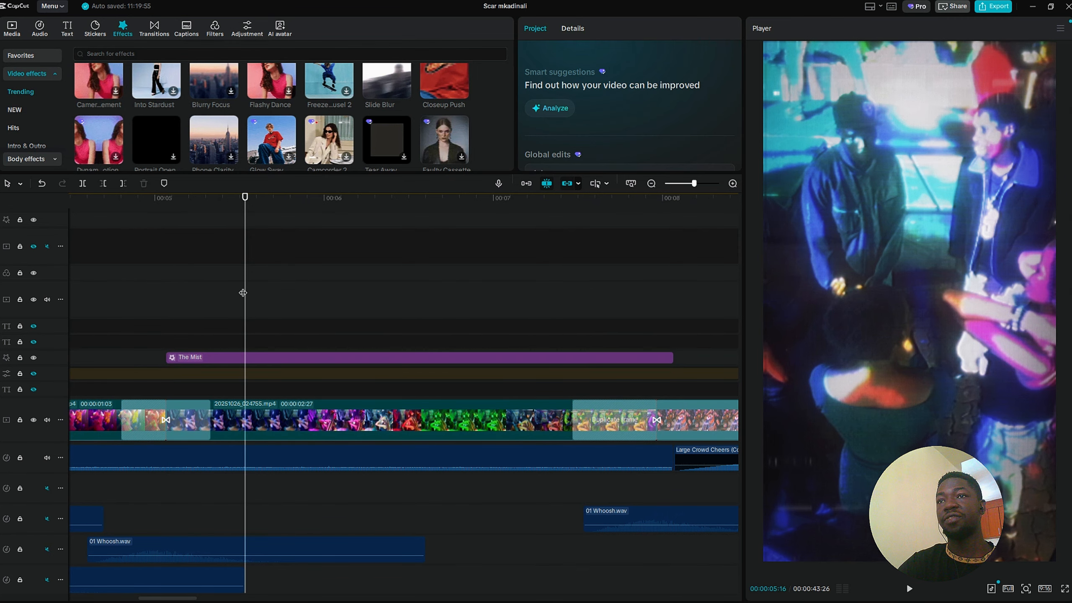
key(space)
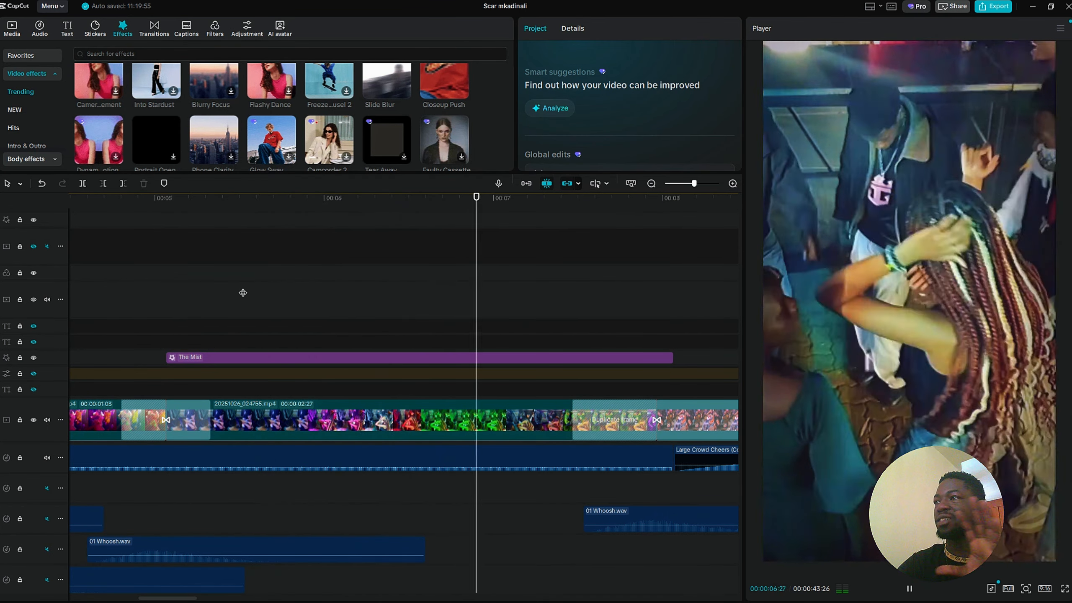
key(space)
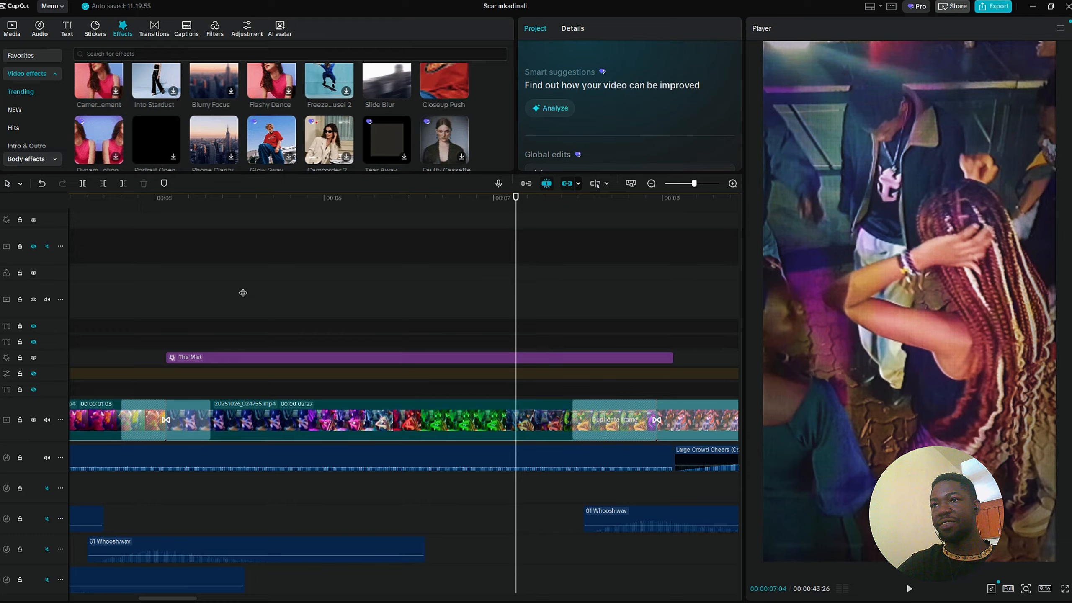
- Inspect The Mist effect over clip 20251026_024755.mp4 and open the Retro category of video effects
click(275, 357)
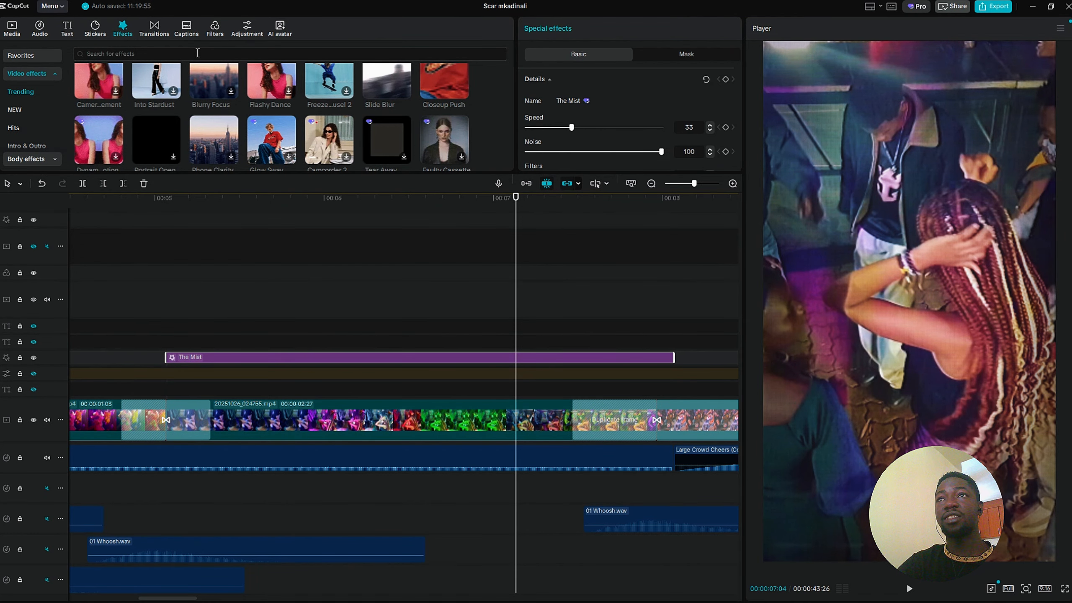
scroll(17, 144, down, 4)
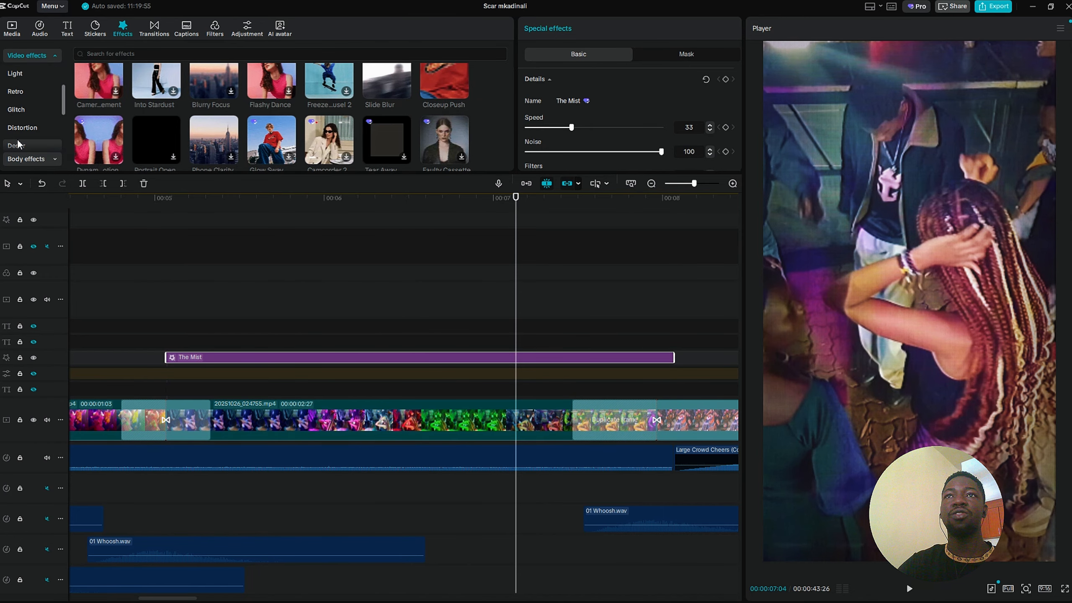
click(20, 92)
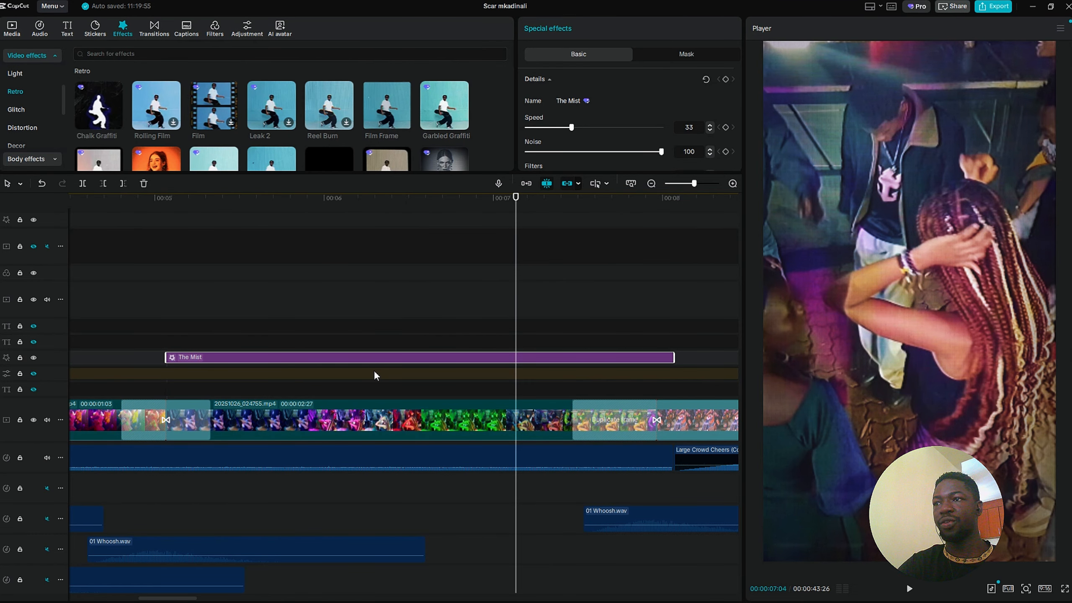
- Inspect the transition at the end of clip 20251026_024755.mp4 and play through it twice into the crowd clip
scroll(342, 385, right, 3)
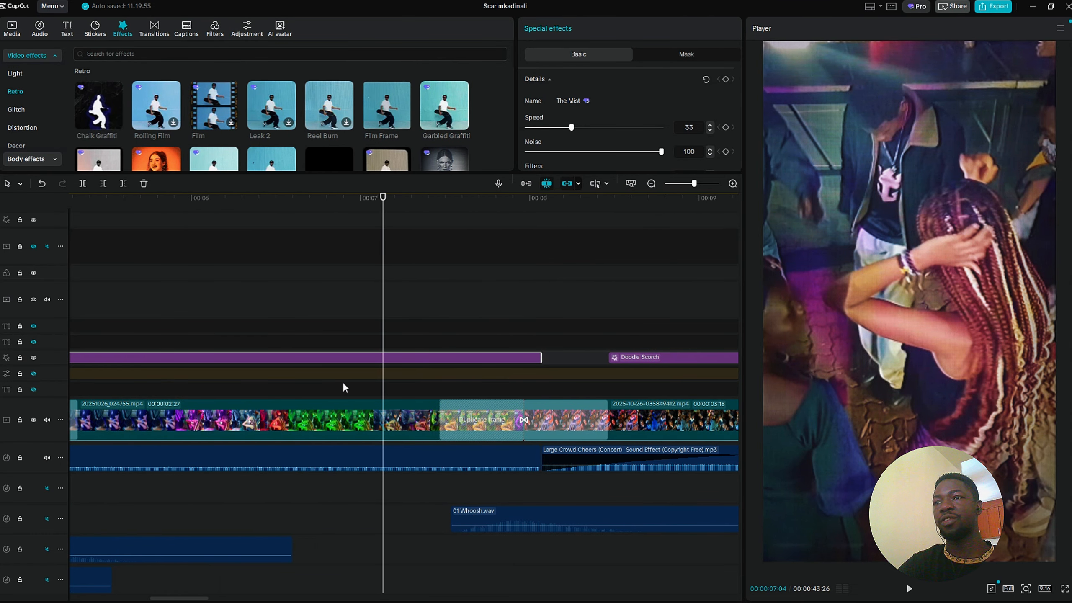
click(429, 294)
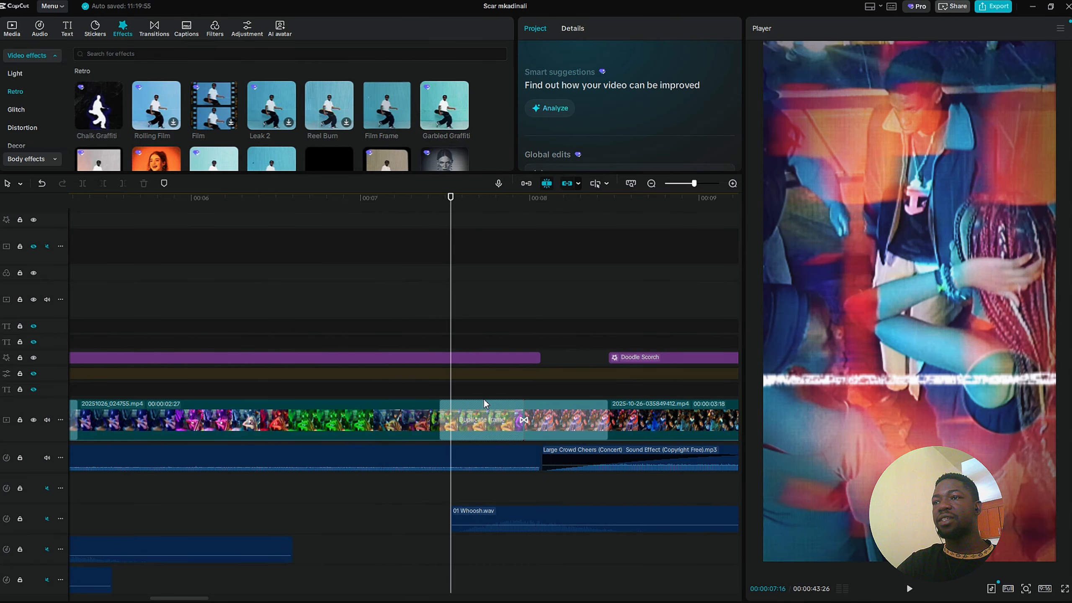
click(483, 422)
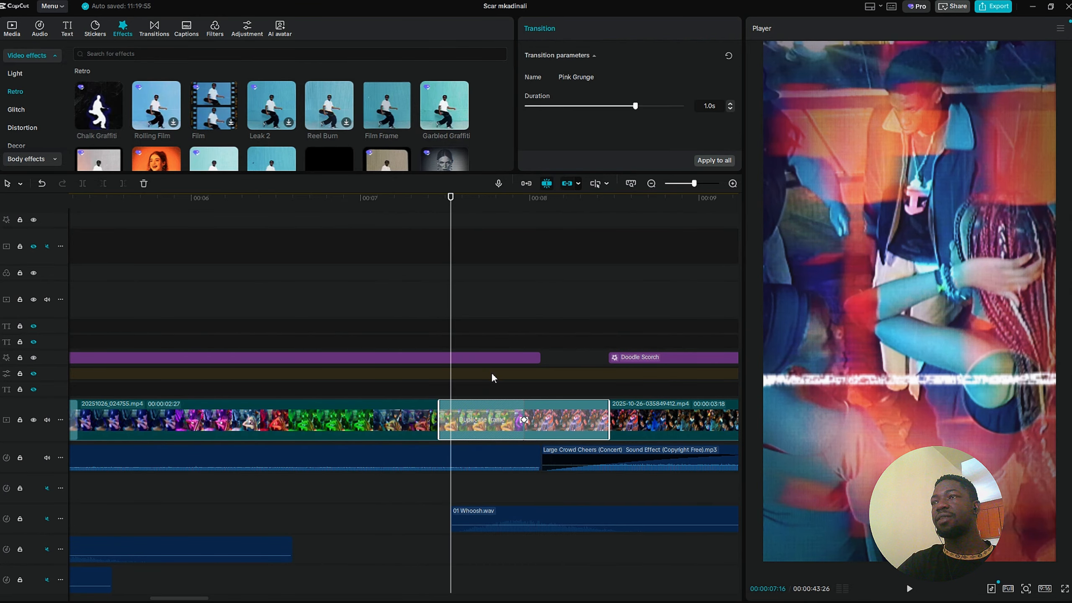
key(space)
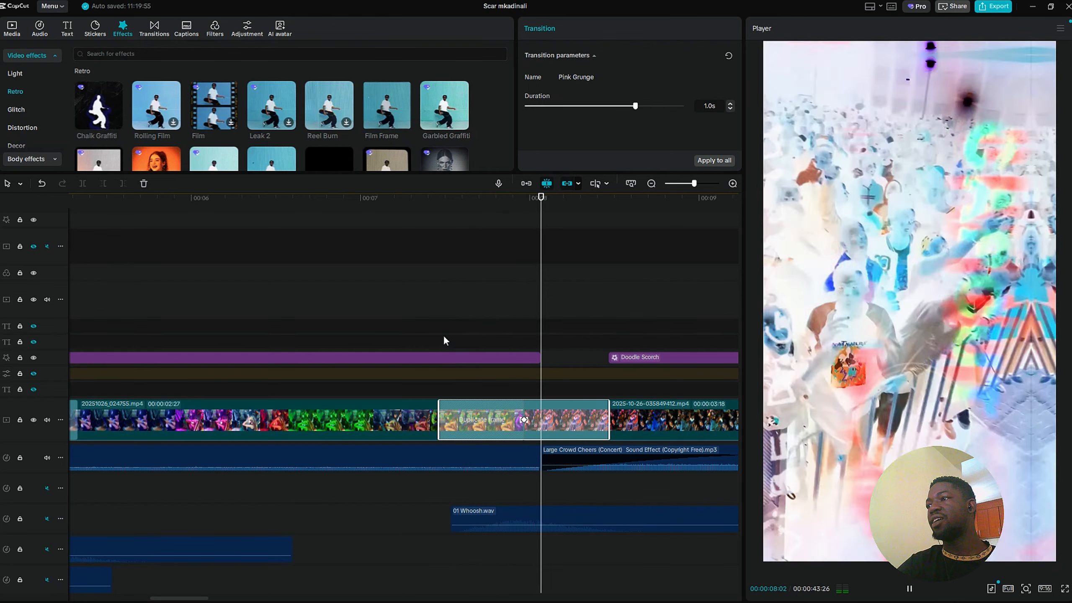
key(space)
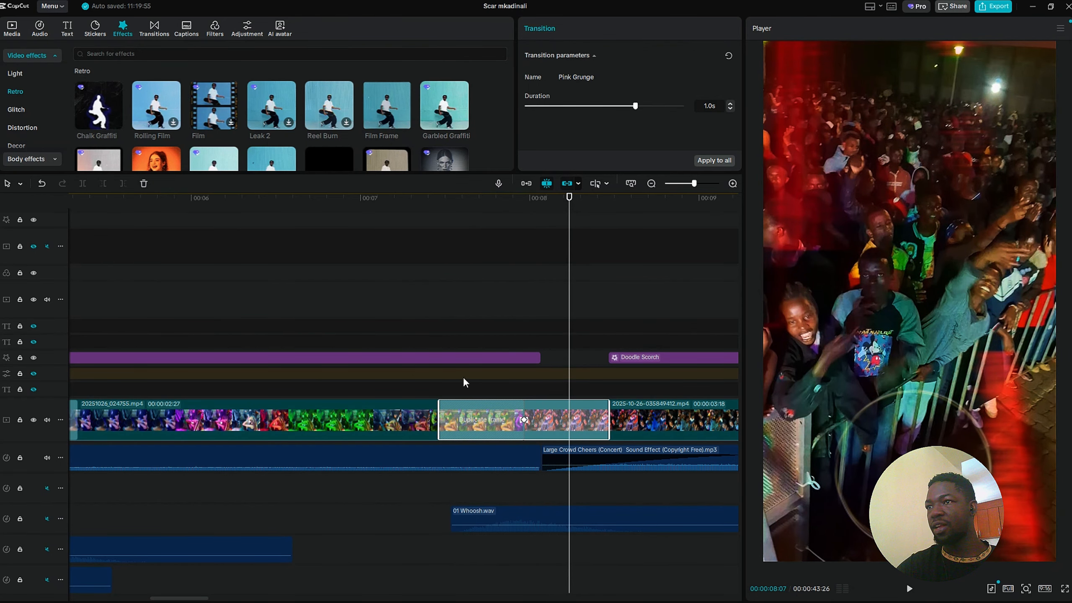
click(424, 332)
key(space)
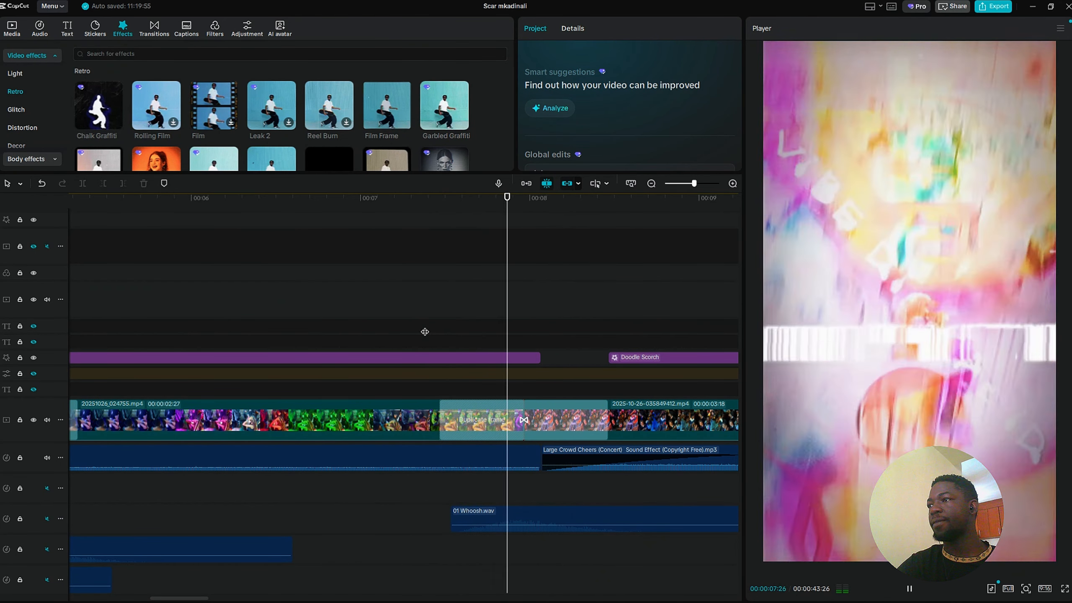
key(space)
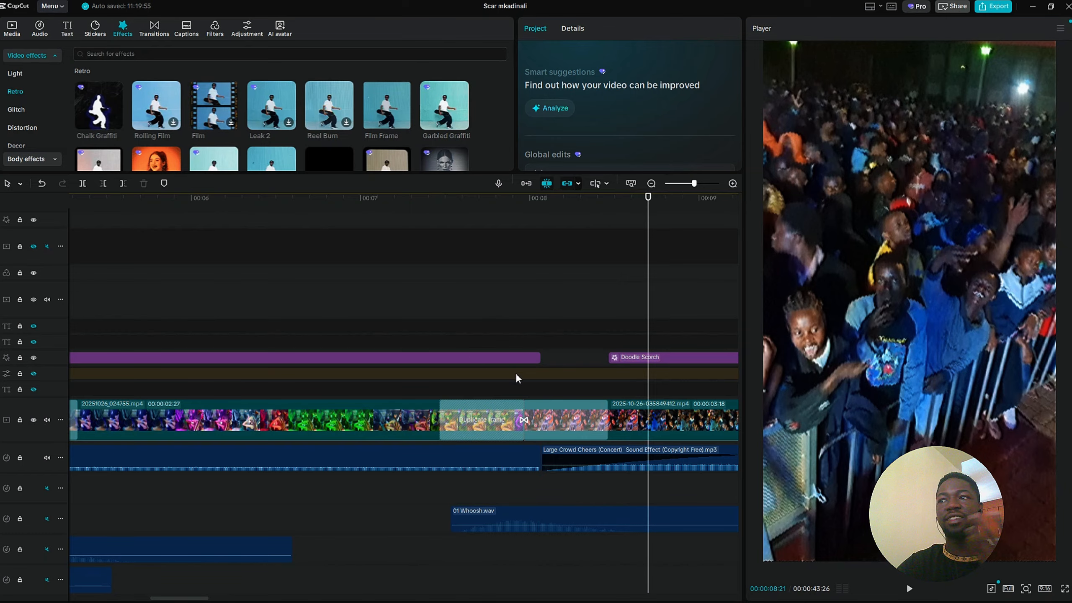
- Inspect the Doodle Scorch effect over clip 2025-10-26-035849412.mp4 and play a short portion beneath it
scroll(516, 372, right, 5)
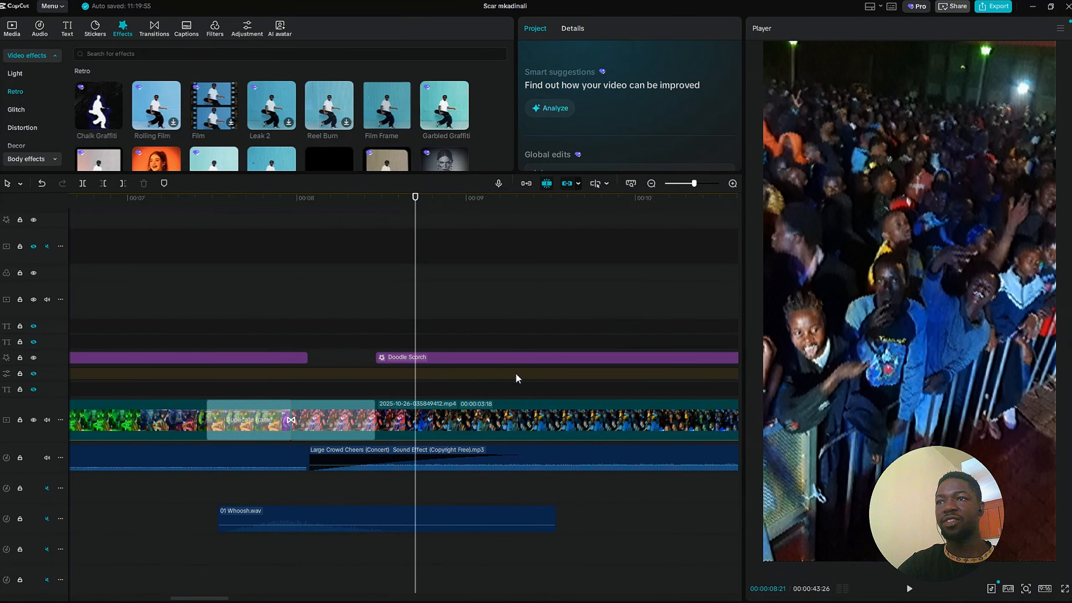
click(433, 357)
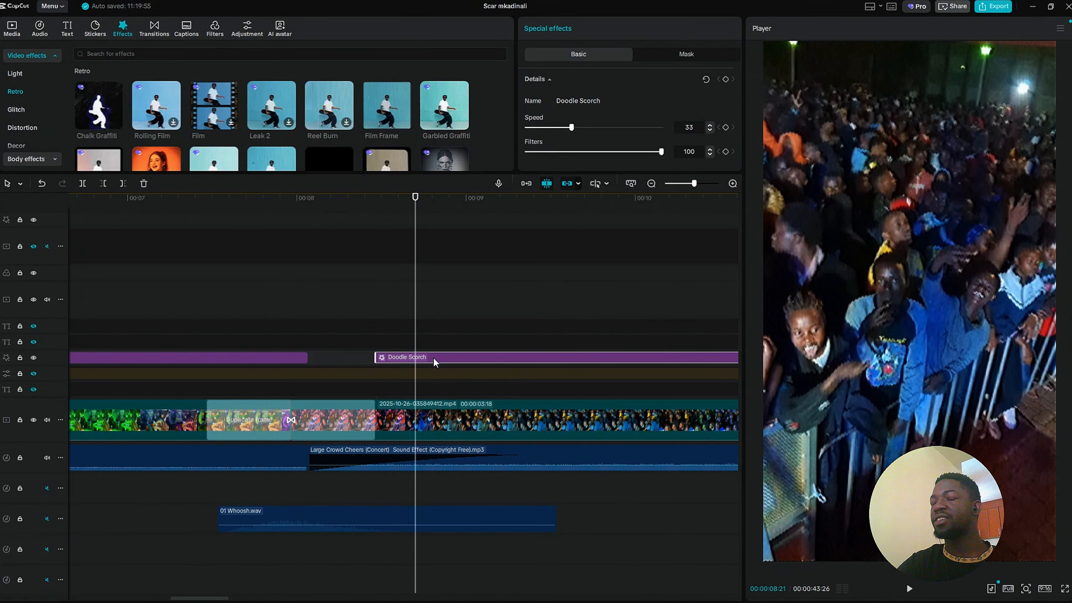
click(380, 314)
key(space)
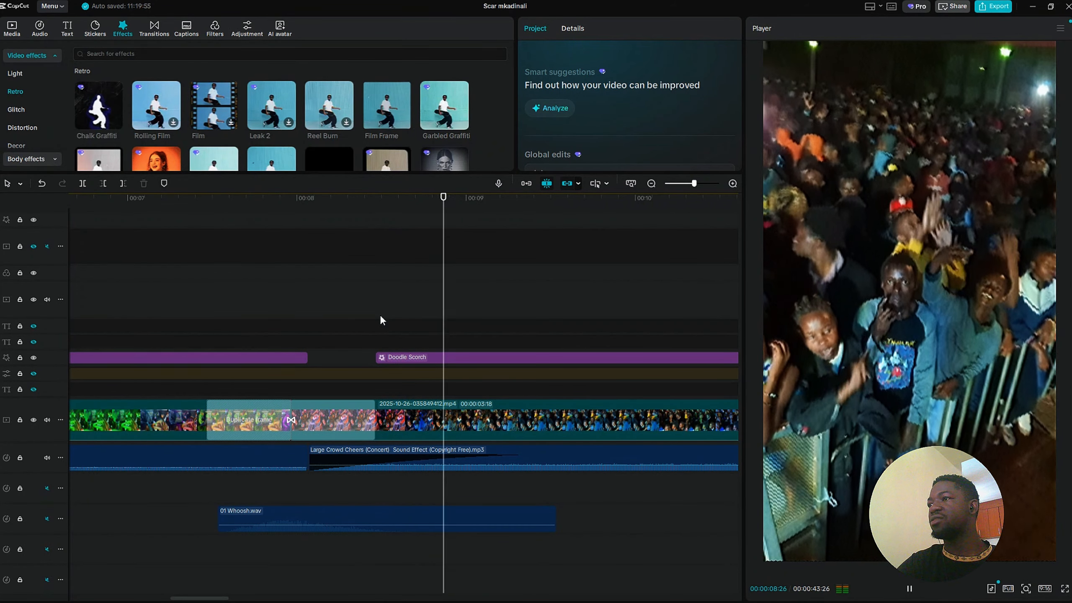
key(space)
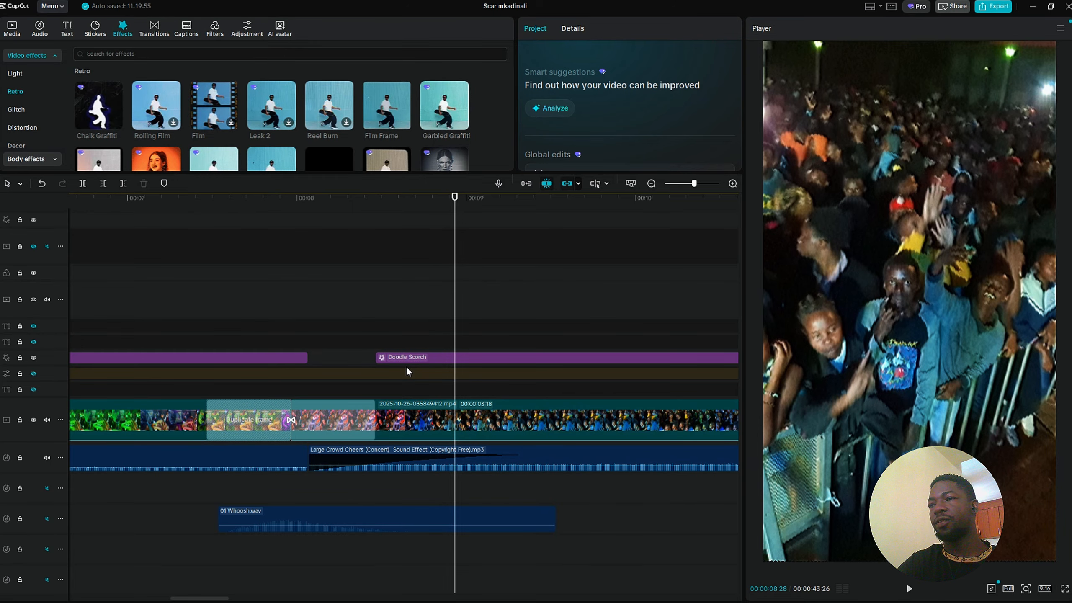
scroll(405, 365, right, 2)
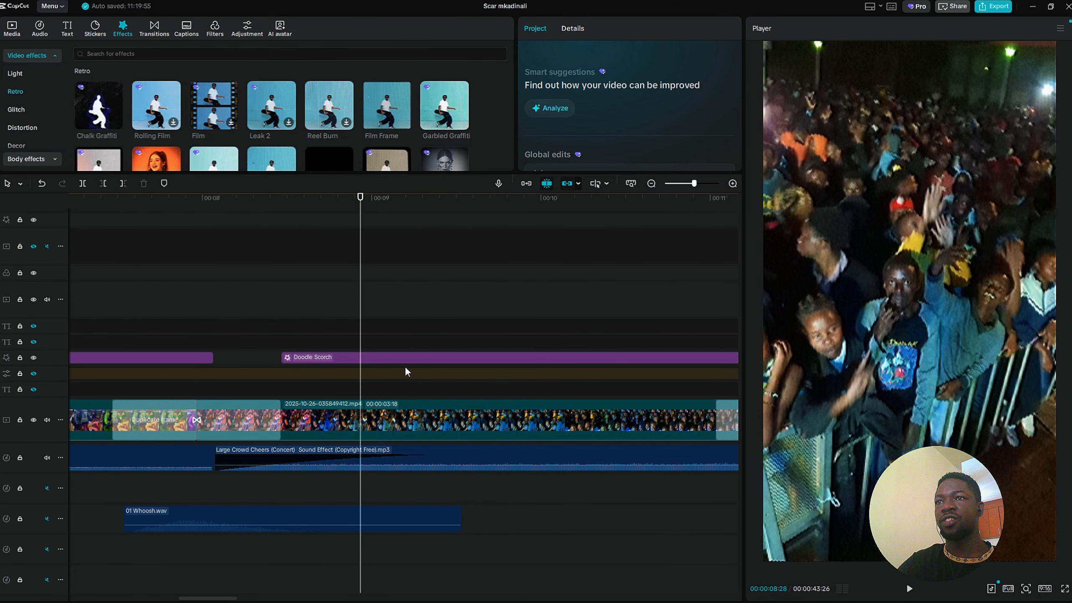
scroll(406, 370, right, 1)
click(341, 363)
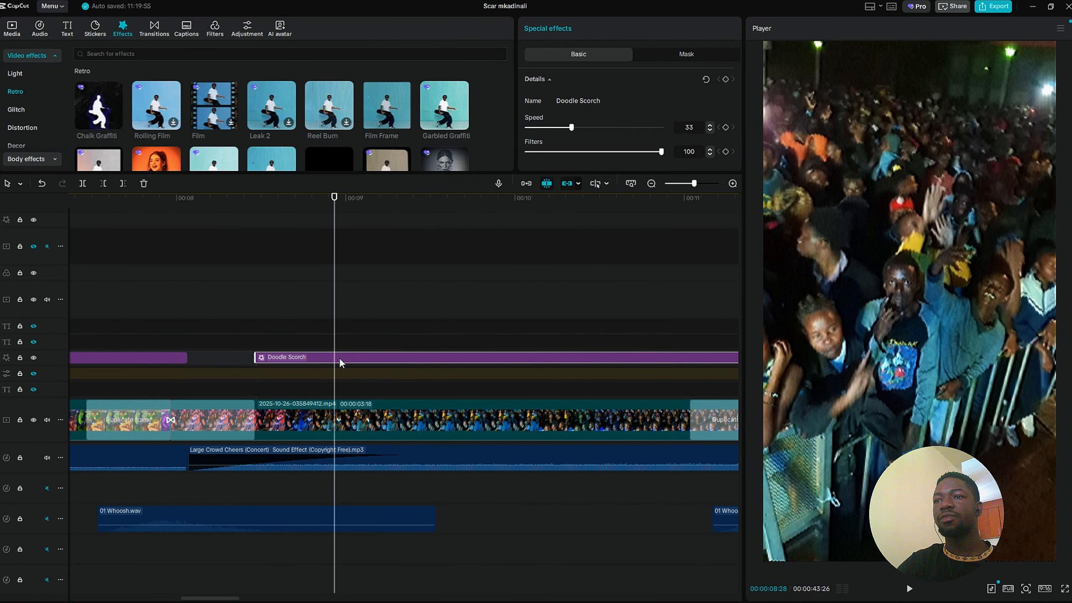
- Inspect the transition at the end of clip 2025-10-26-035849412.mp4 and preview a frame of clip 20251026_011930.mp4
scroll(320, 373, right, 8)
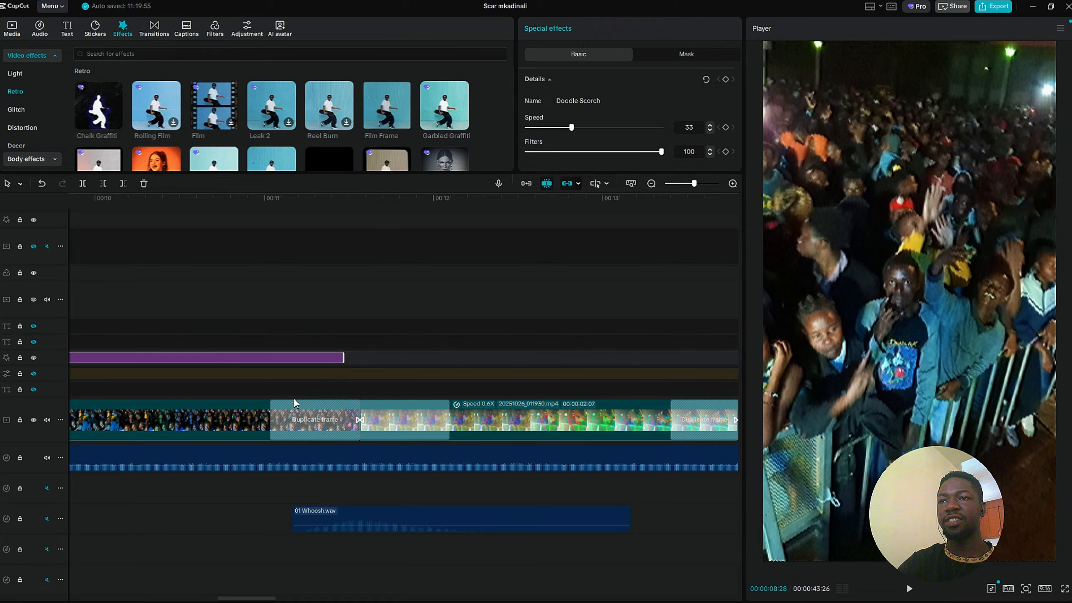
click(280, 321)
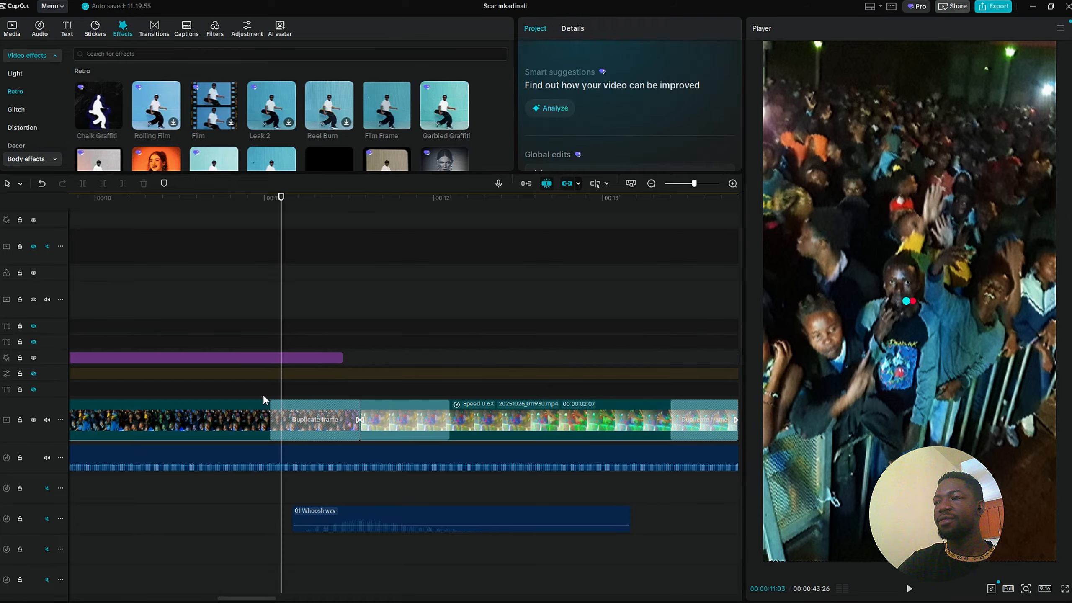
click(301, 418)
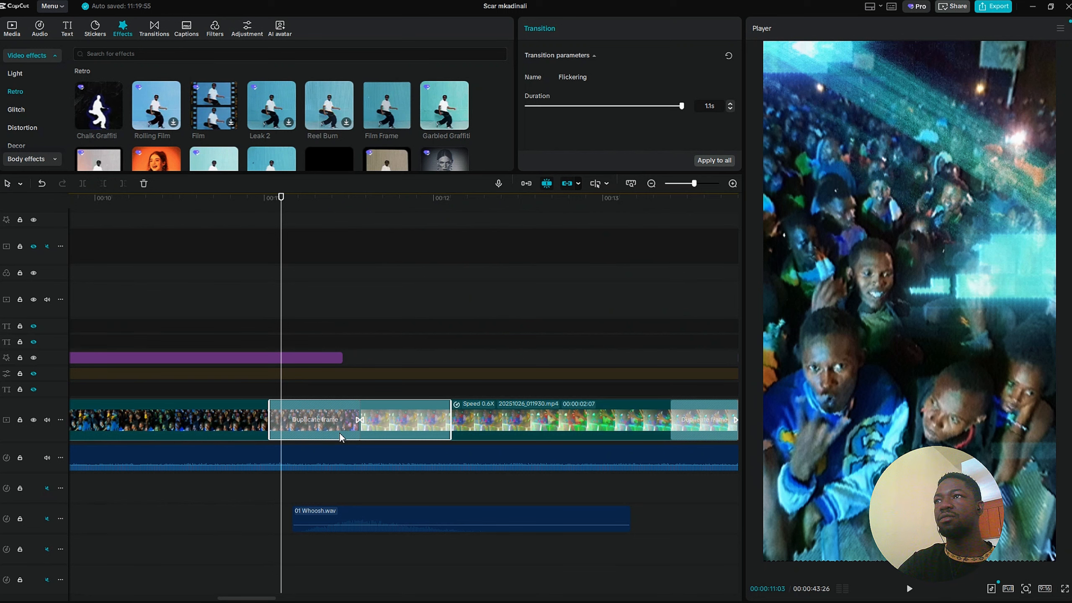
scroll(337, 433, right, 2)
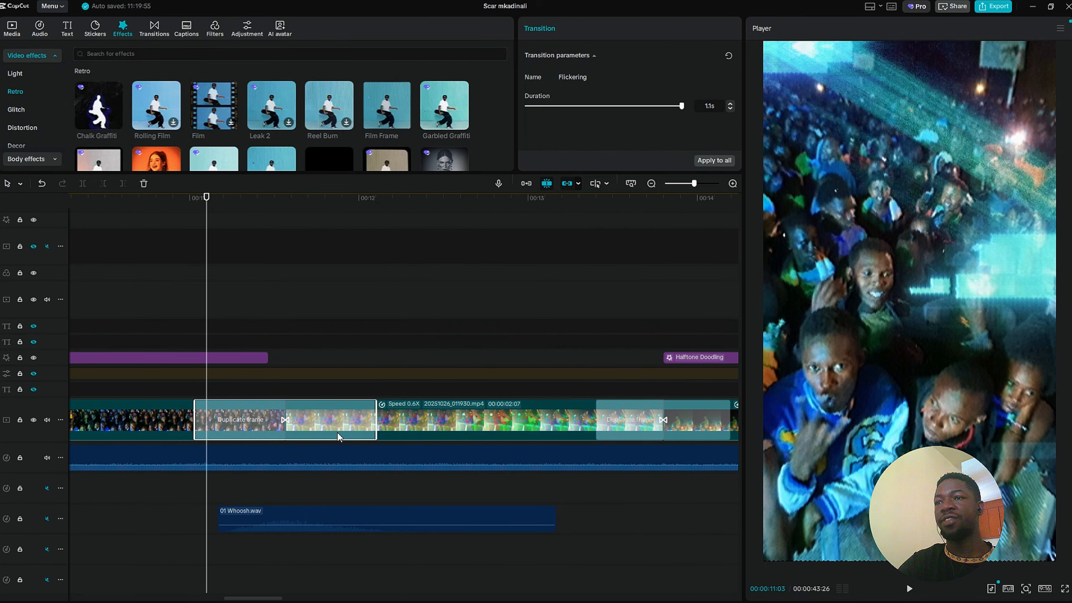
click(416, 356)
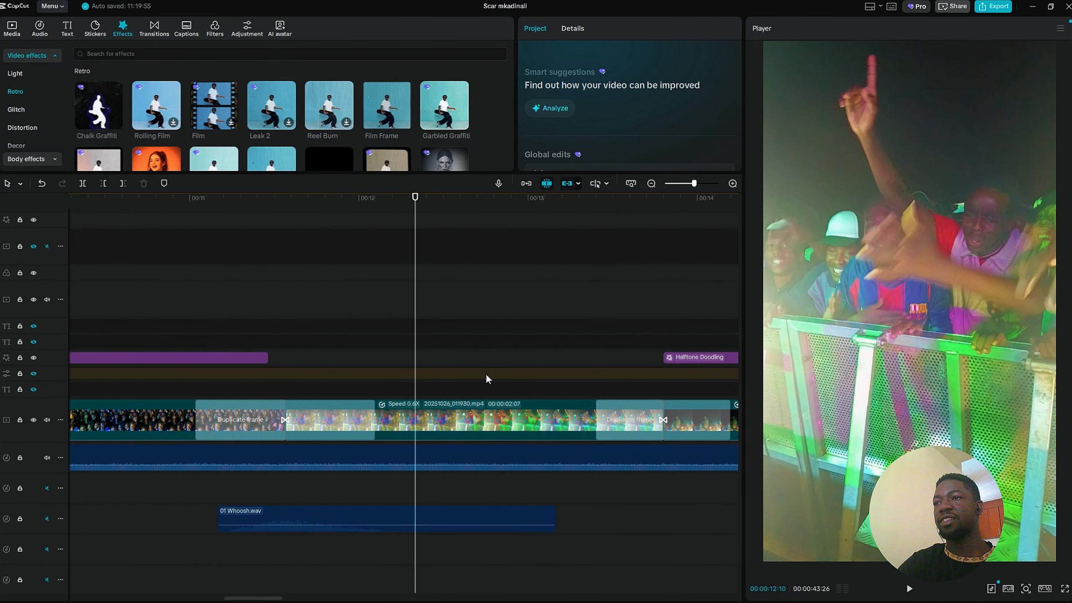
- Survey the remaining clips through to the end of the timeline and return the playhead to the project's start
scroll(430, 307, right, 10)
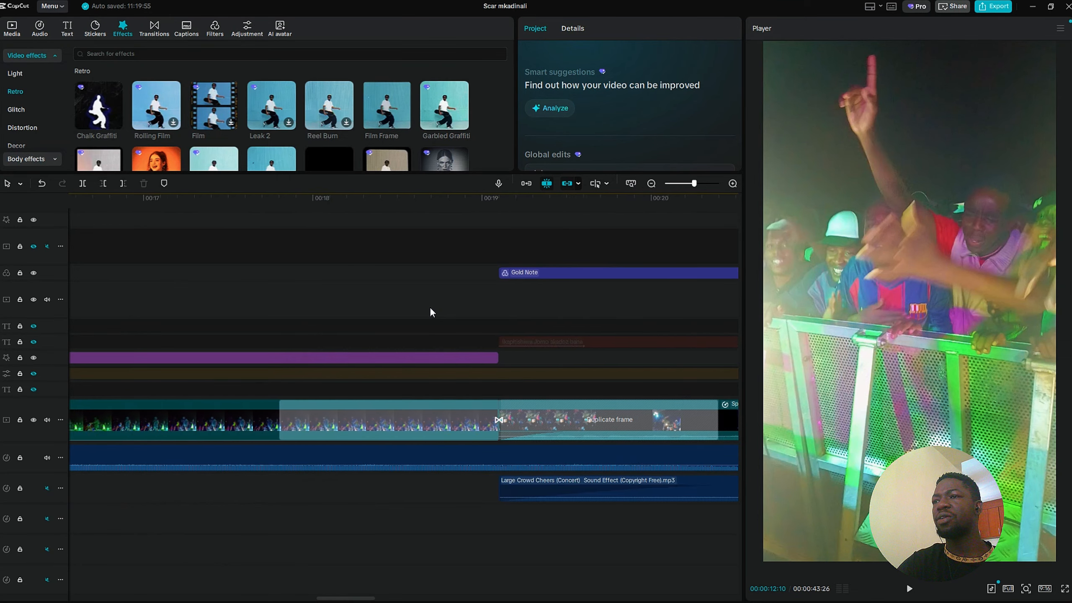
scroll(430, 312, right, 15)
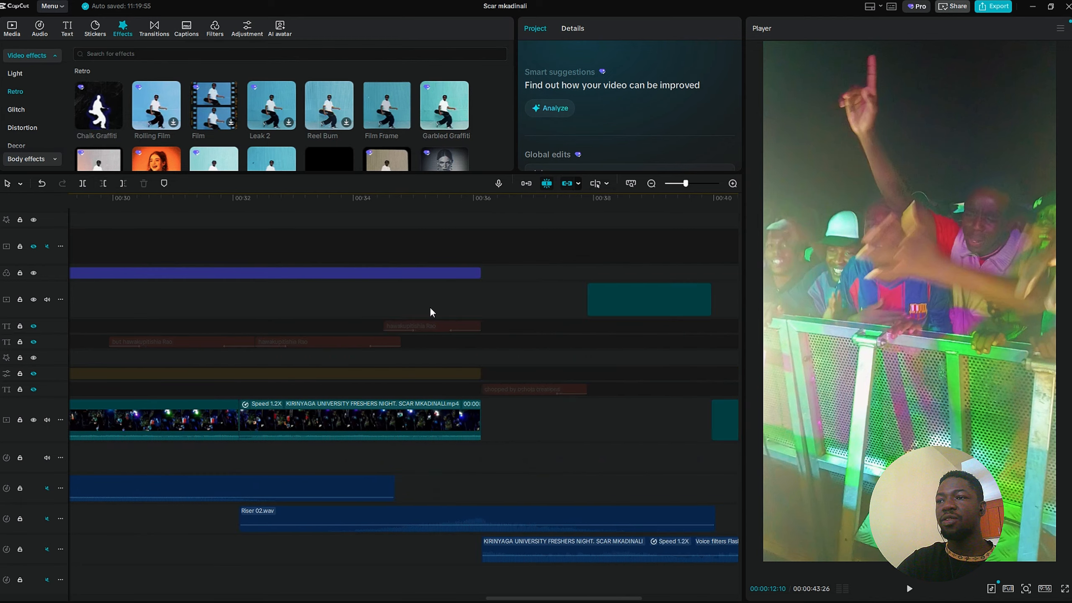
scroll(431, 311, down, 5)
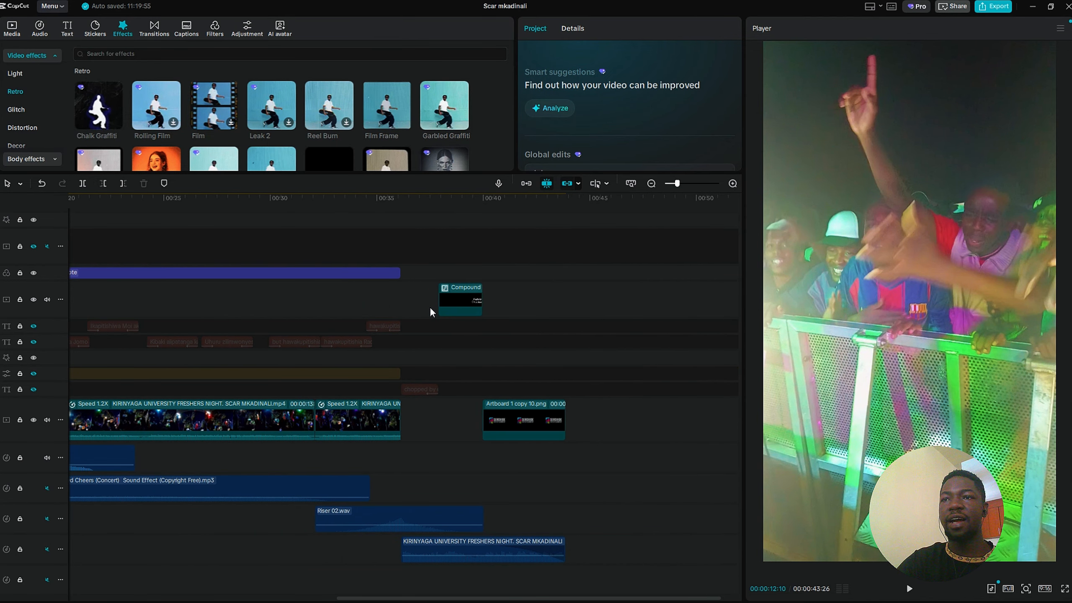
scroll(430, 310, down, 5)
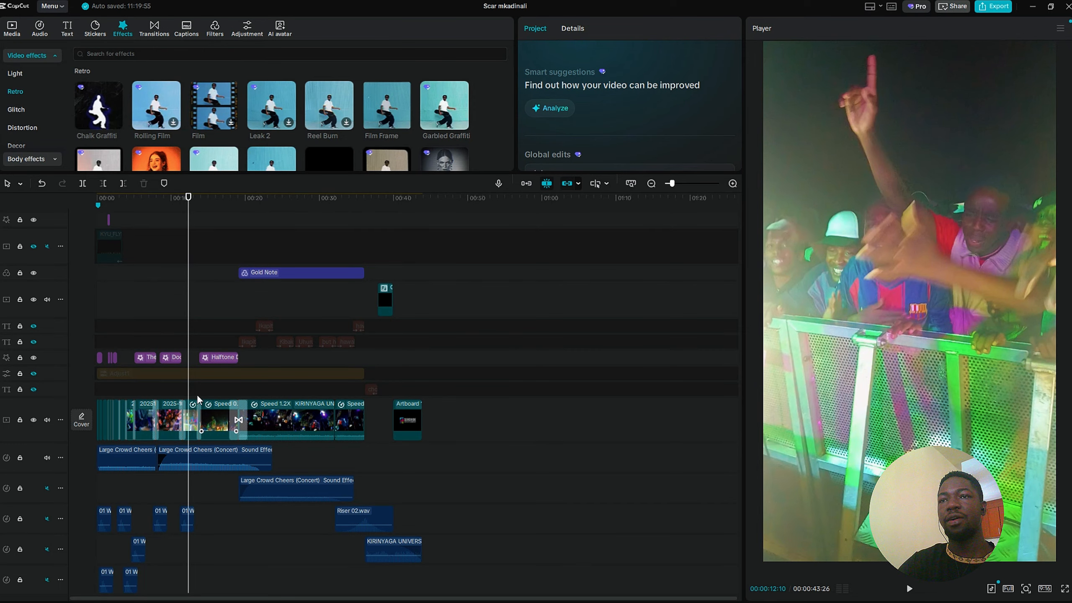
click(108, 297)
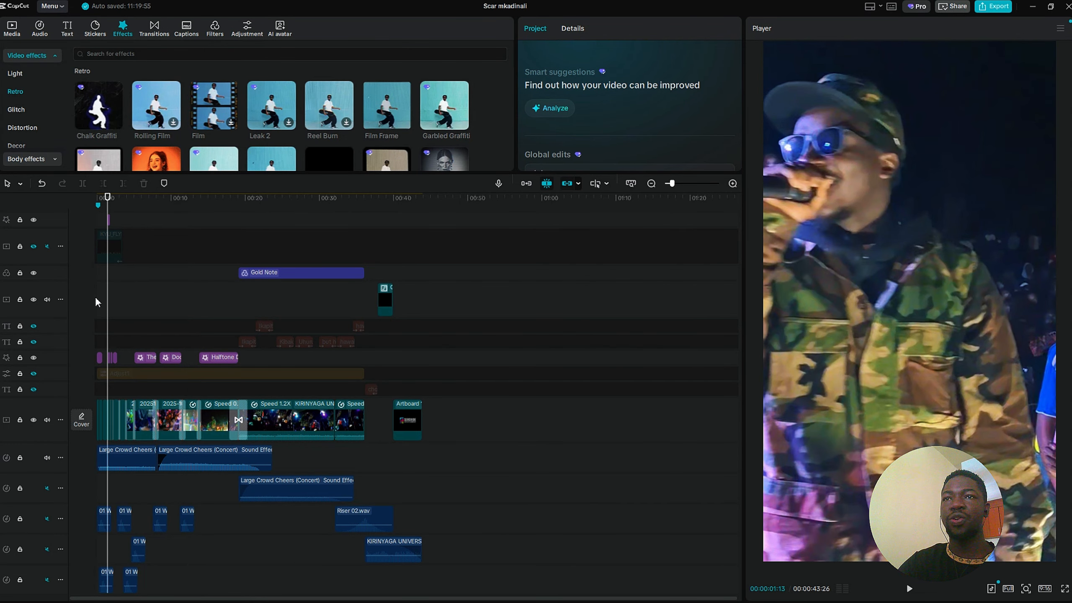
click(95, 297)
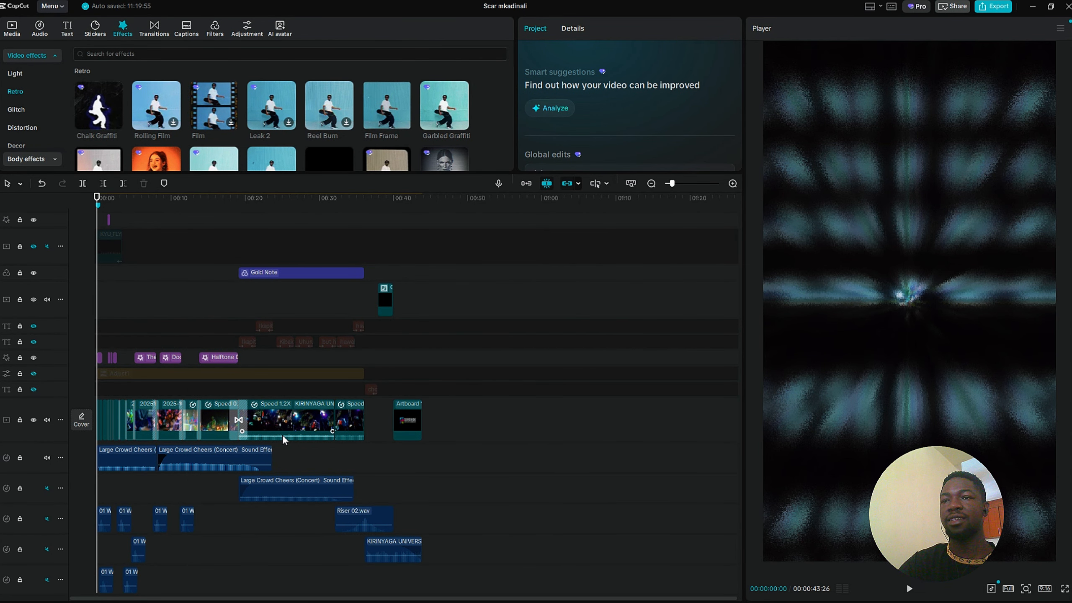
- Review the audio tracks, selecting the first music clip and then a group of Whoosh, Riser 02.wav and event audio clips
scroll(282, 434, down, 6)
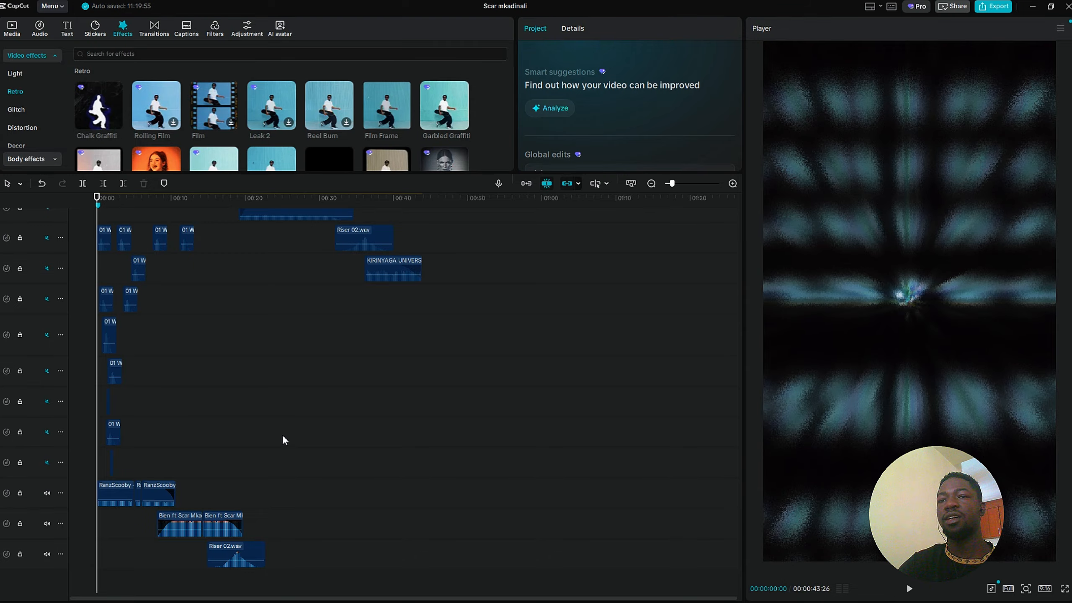
click(127, 490)
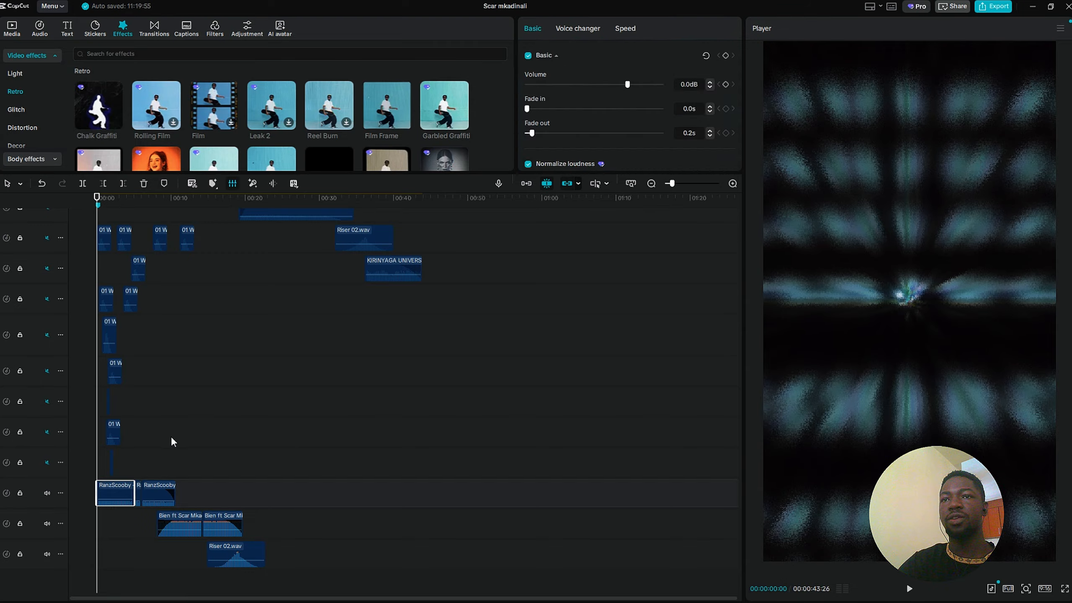
drag(157, 456, 443, 295)
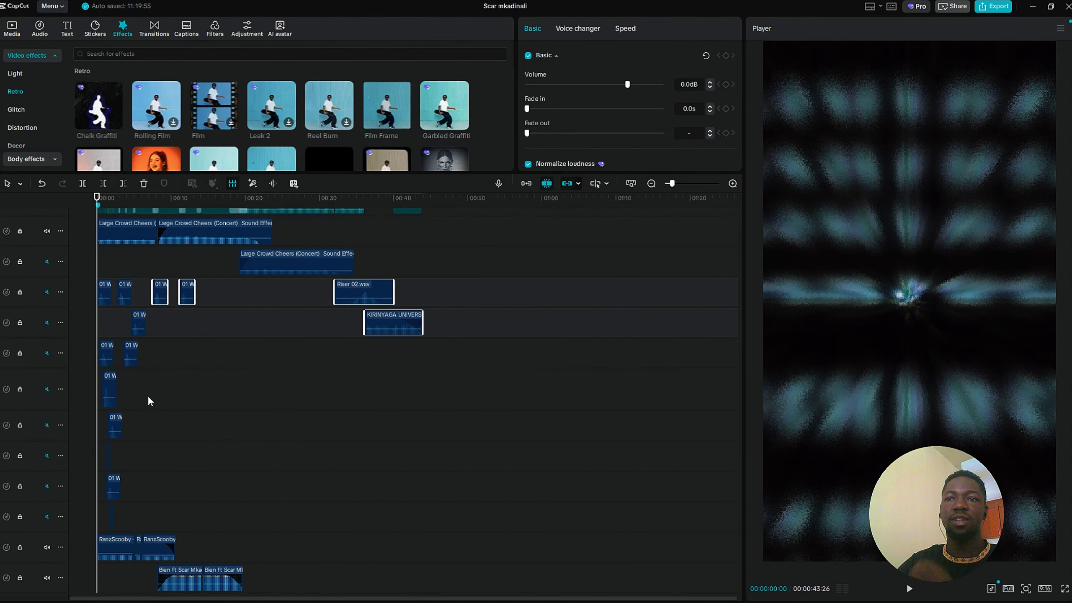
scroll(168, 485, down, 2)
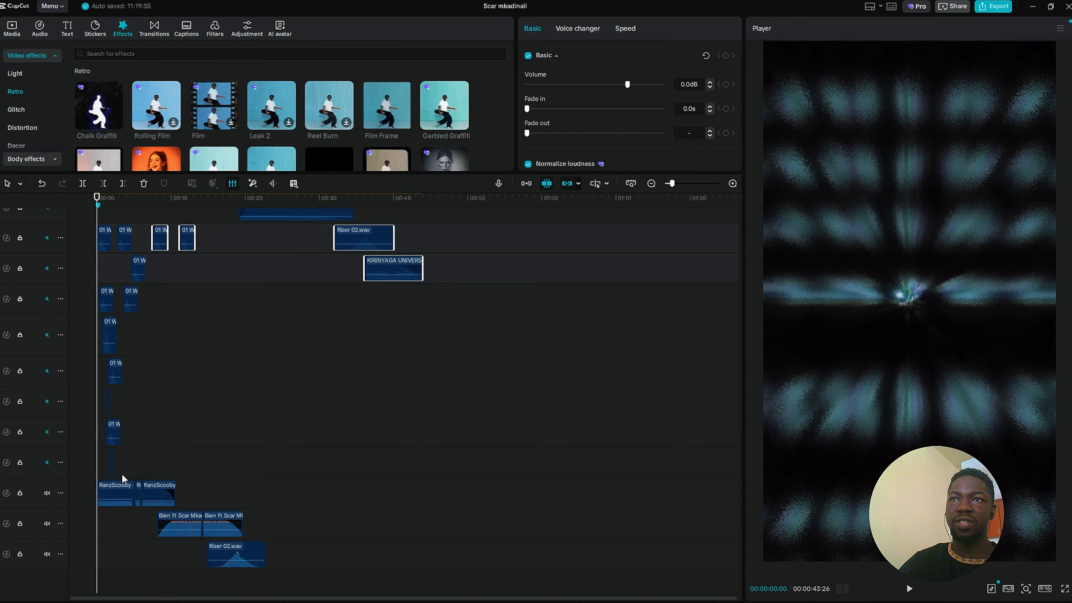
- Look over the video, text, effect and sound tracks from the opening clips to the closing artboard and back
scroll(122, 473, up, 8)
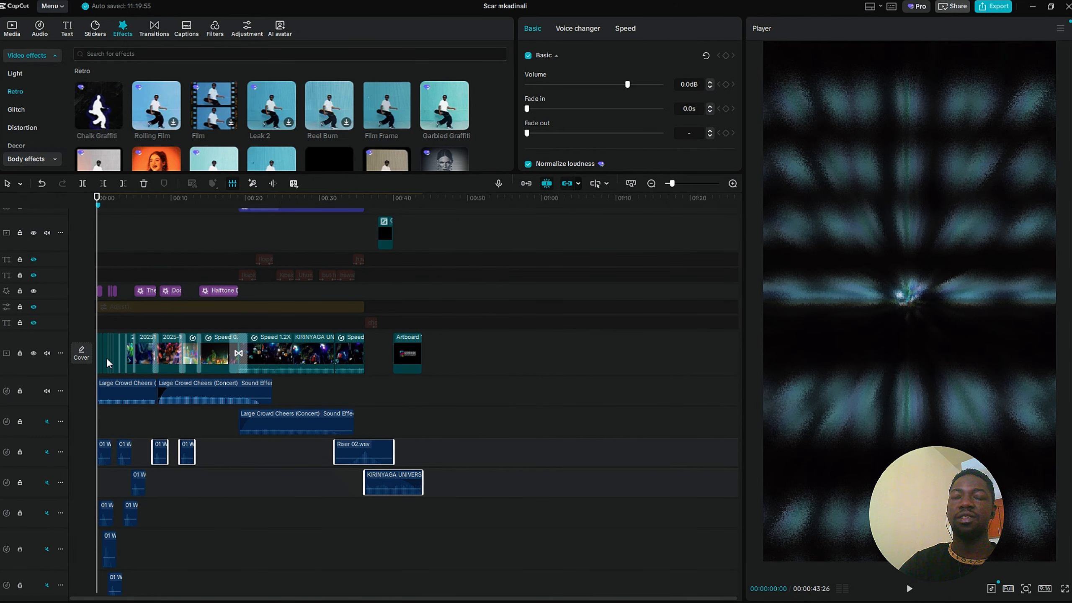
scroll(107, 356, up, 3)
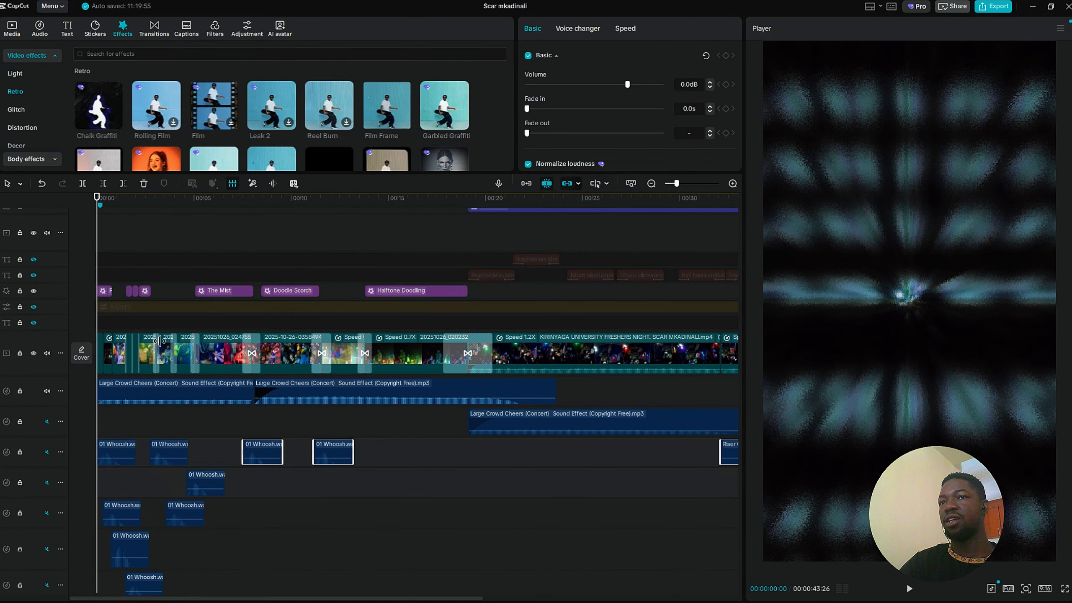
scroll(283, 399, right, 5)
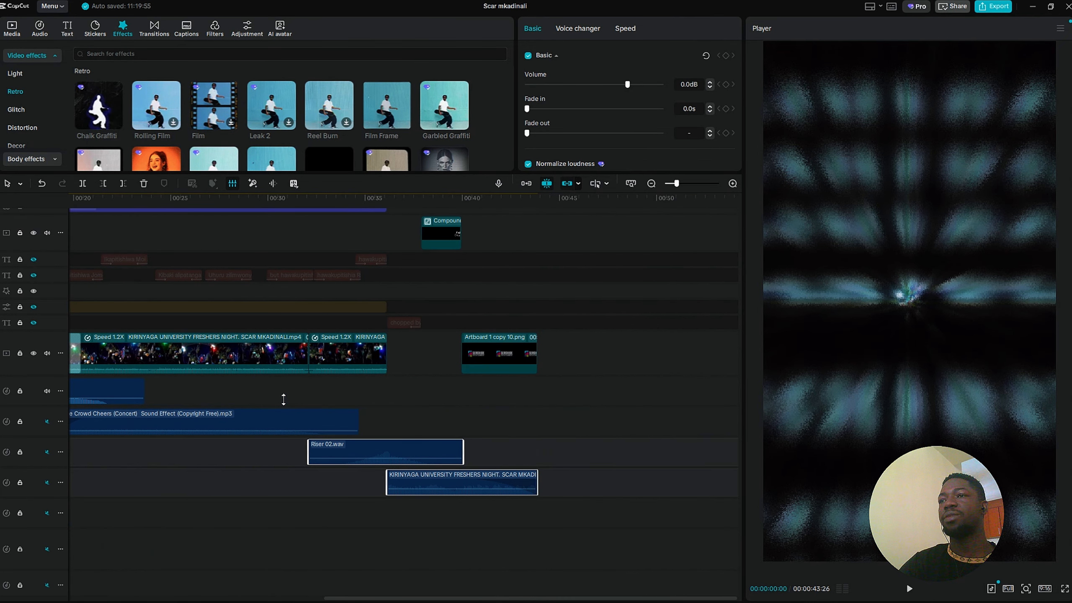
scroll(283, 399, left, 5)
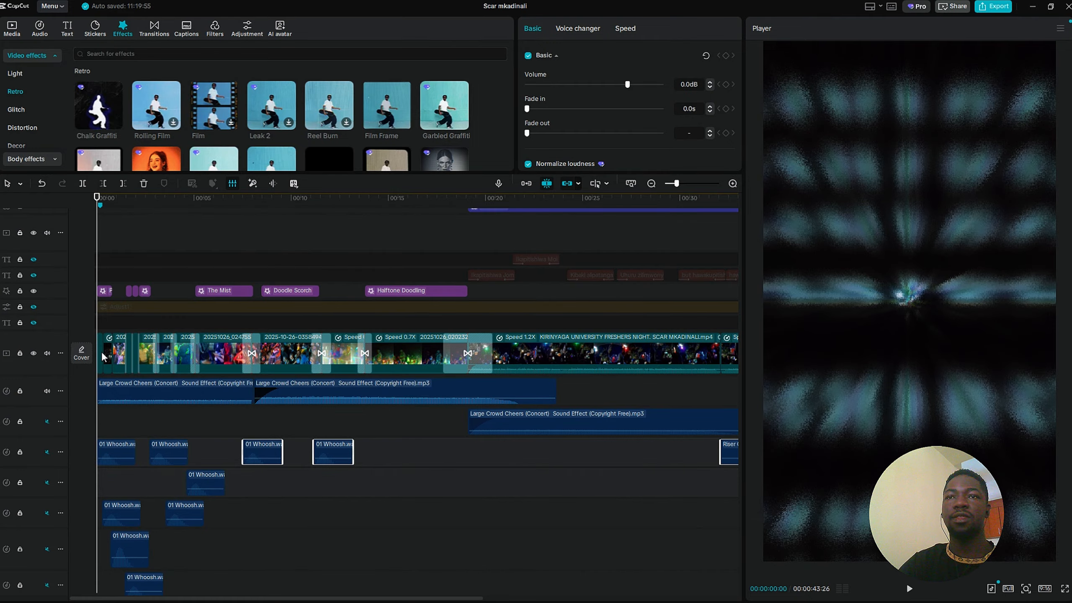
- Look over the sound-effect and music tracks, then preview the opening moments from the project's start
scroll(103, 357, down, 5)
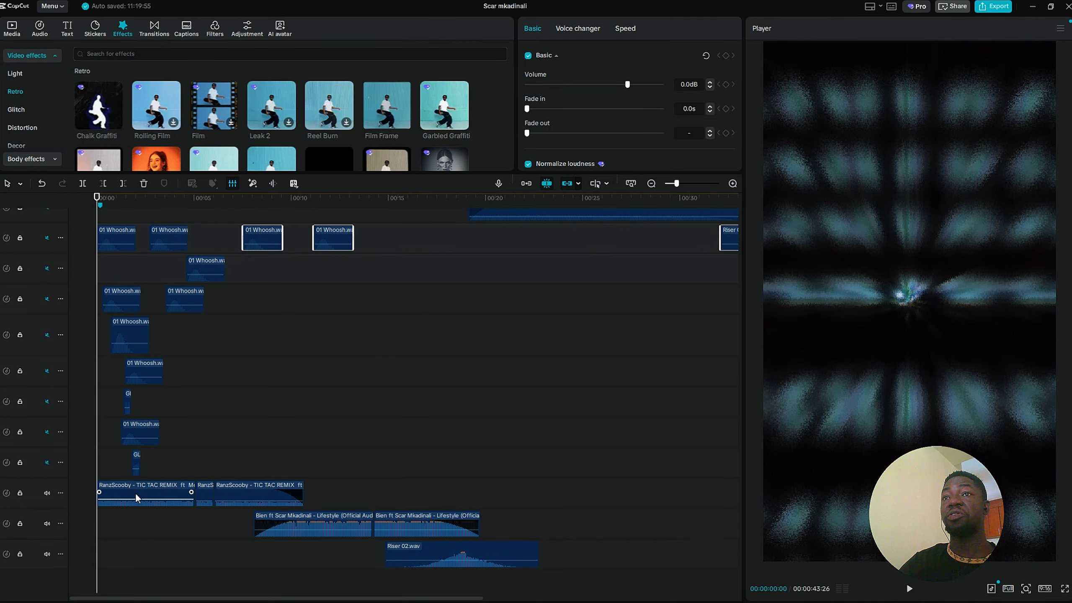
scroll(135, 493, up, 6)
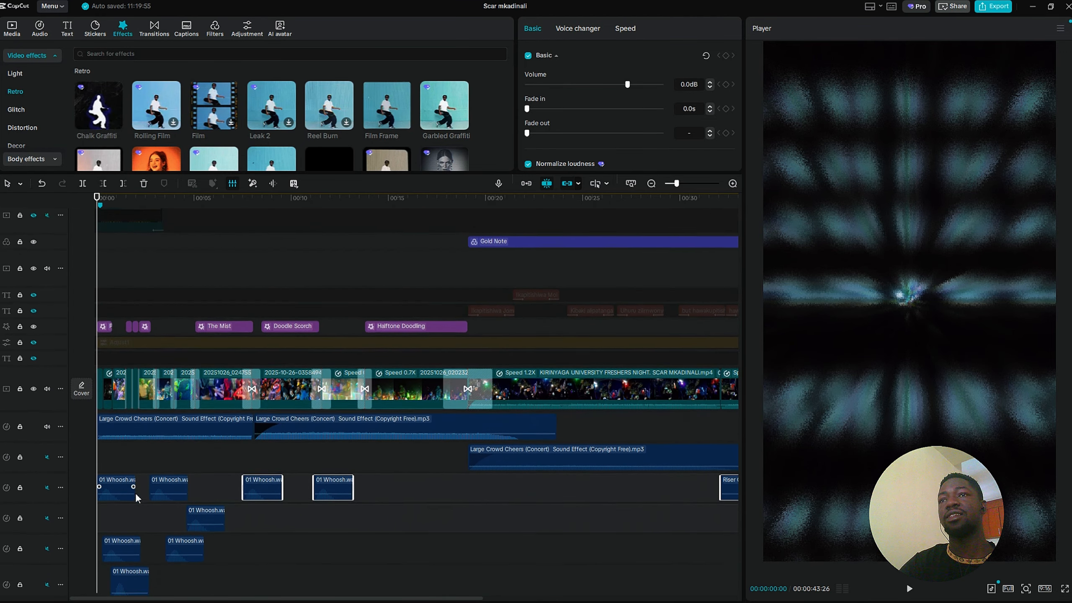
scroll(198, 504, down, 6)
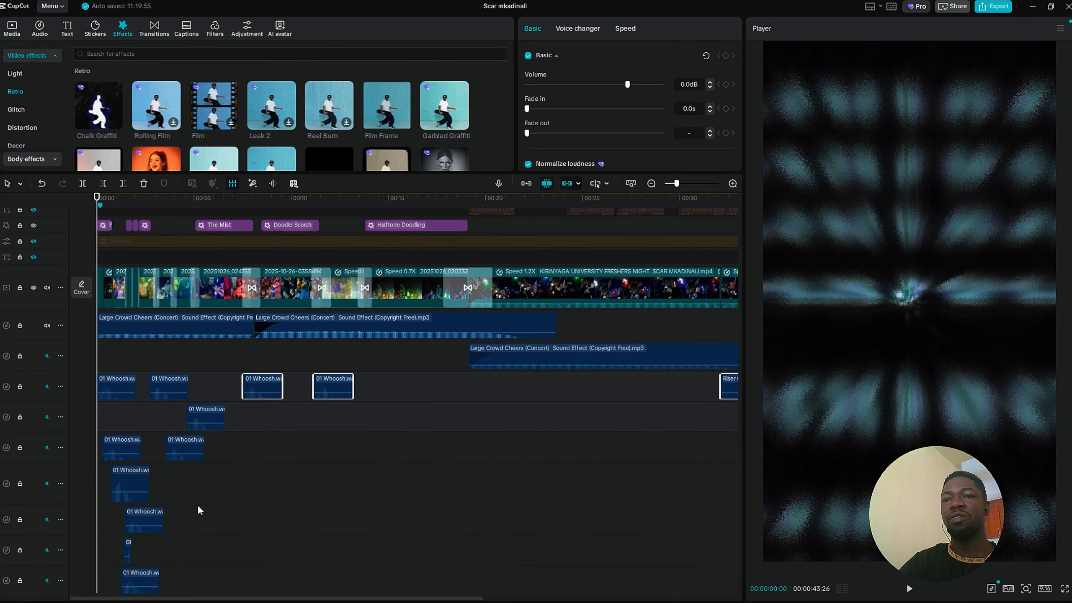
click(107, 224)
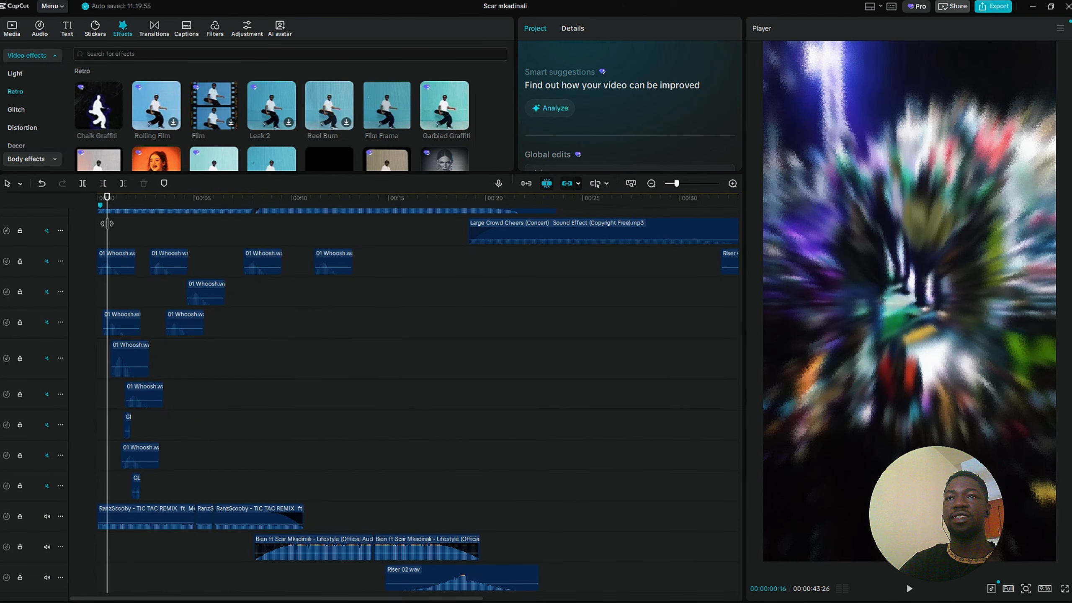
drag(108, 223, 31, 222)
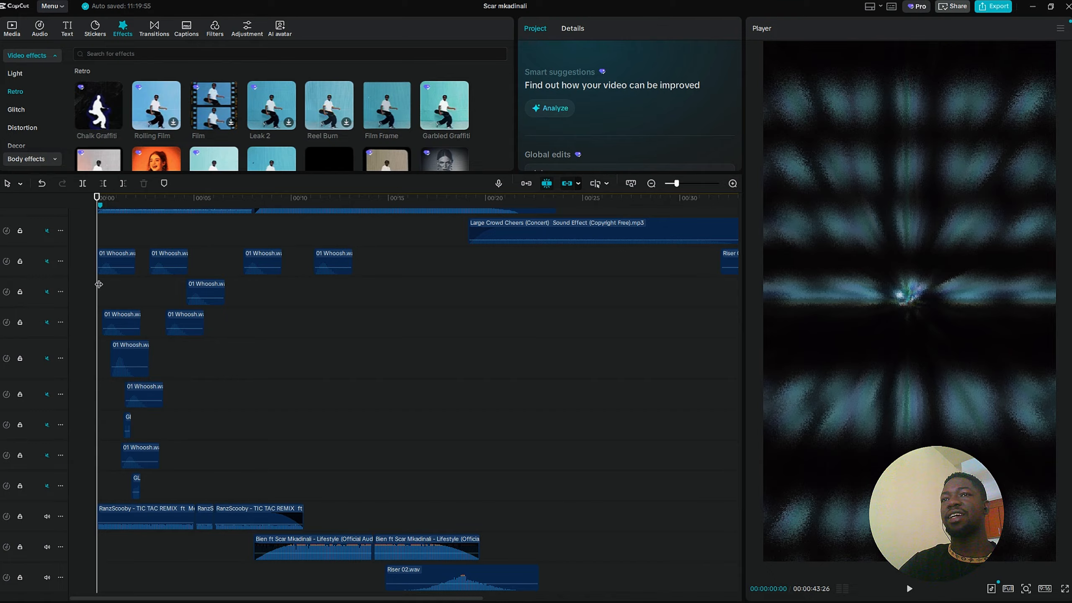
key(space)
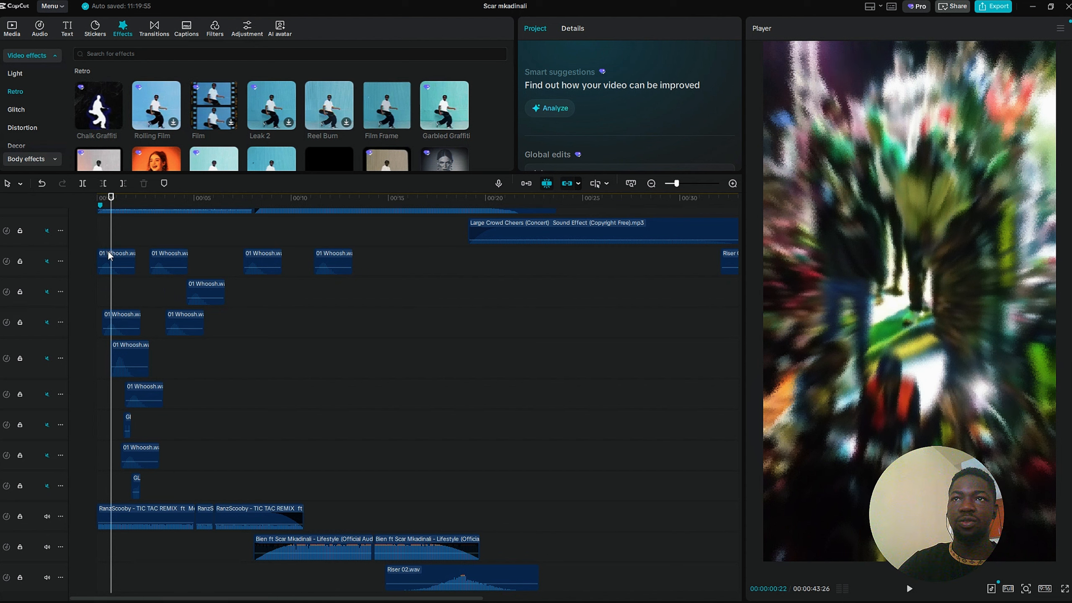
- Unmute the later Large Crowd Cheers track and all the muted Whoosh and short sound-effect tracks beneath it
click(47, 261)
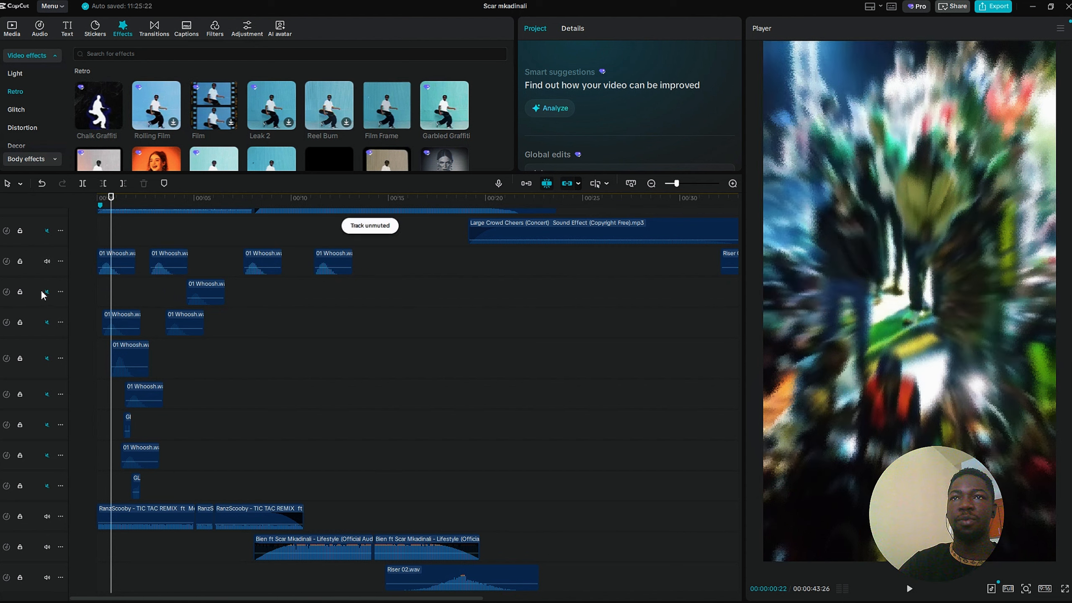
click(47, 292)
click(48, 230)
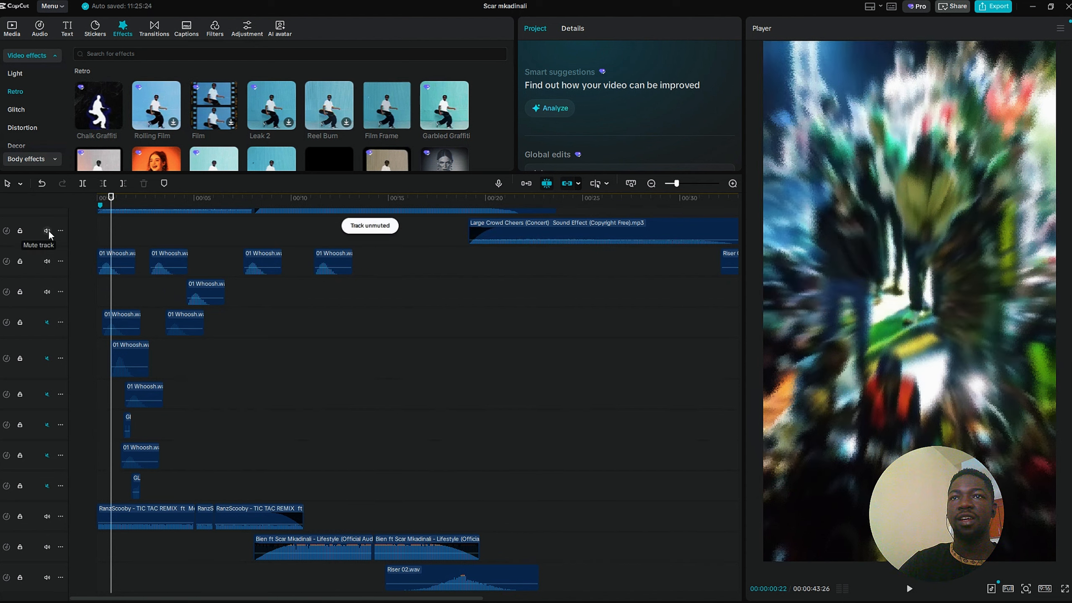
click(47, 323)
click(46, 358)
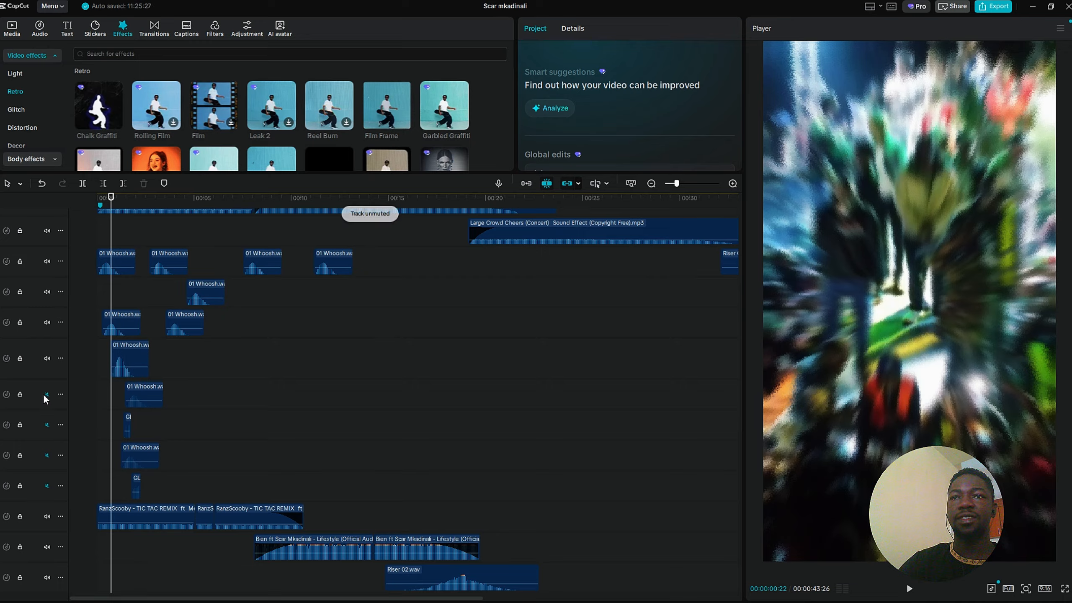
click(47, 394)
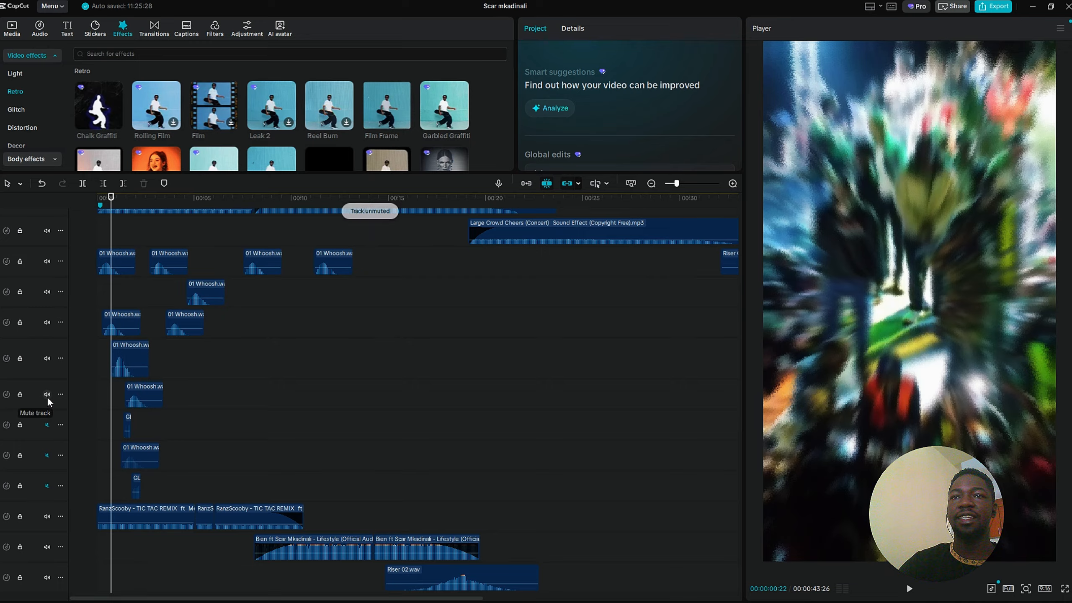
click(48, 425)
click(47, 455)
scroll(47, 459, down, 1)
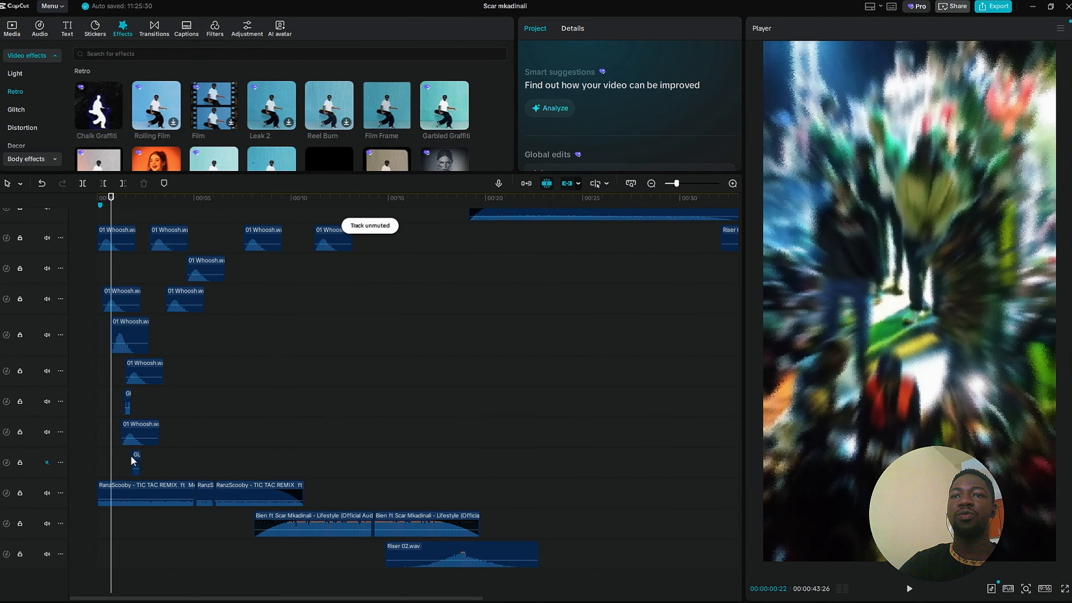
click(46, 462)
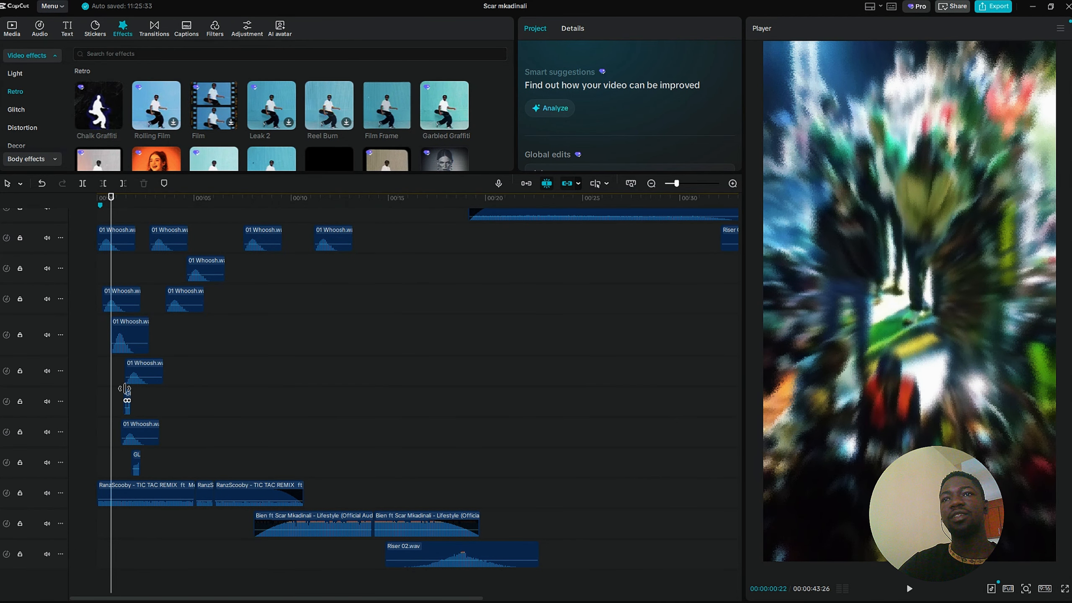
- Play the opening clips from the project's start to hear the crowd cheers and whoosh effects, pausing between cuts
scroll(124, 387, up, 4)
click(97, 316)
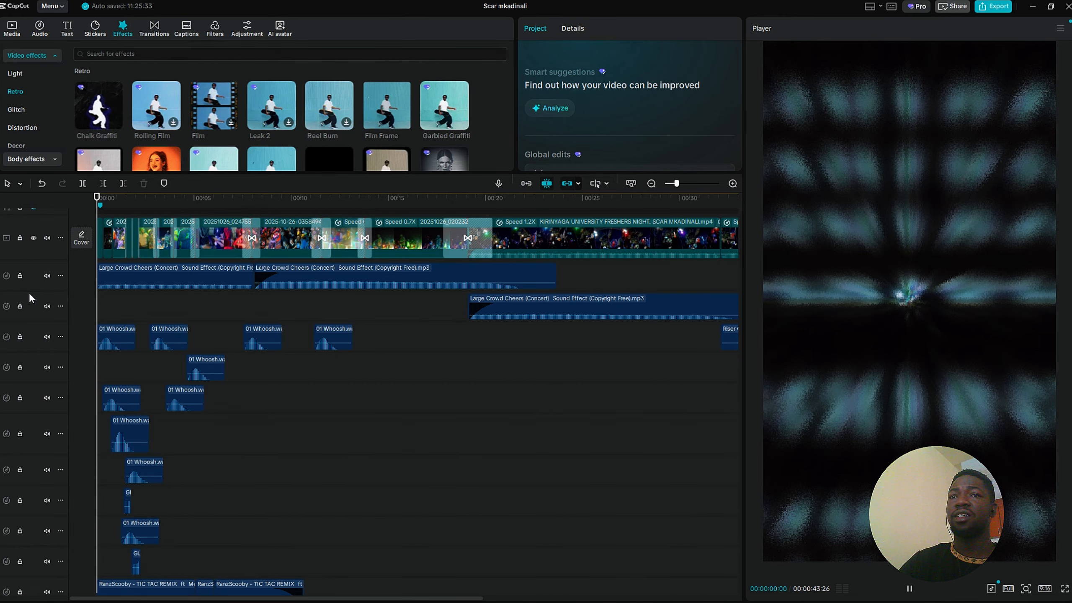
key(space)
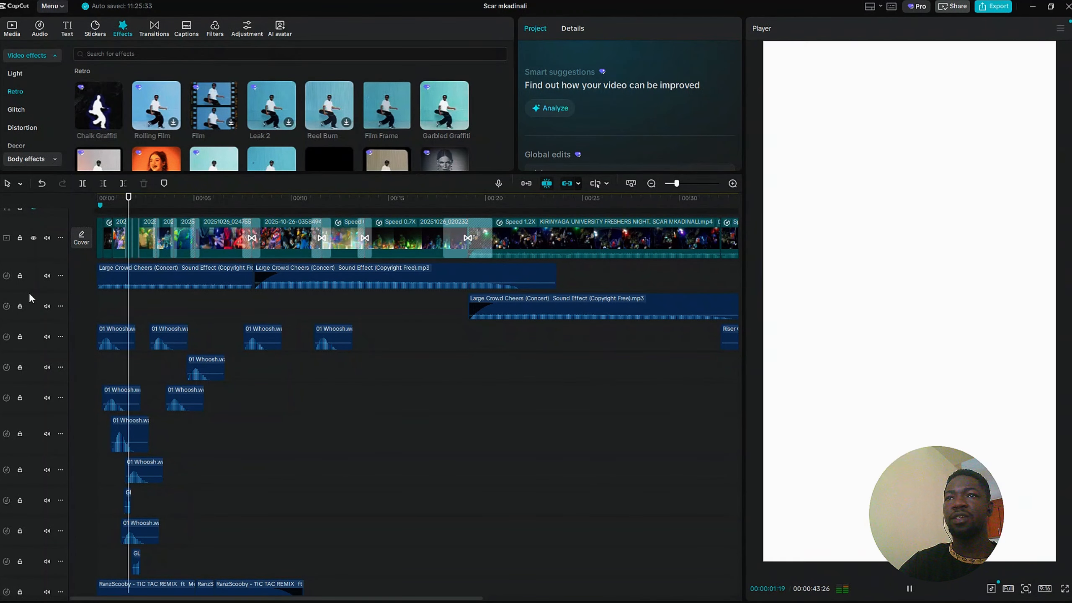
key(space)
key(space)
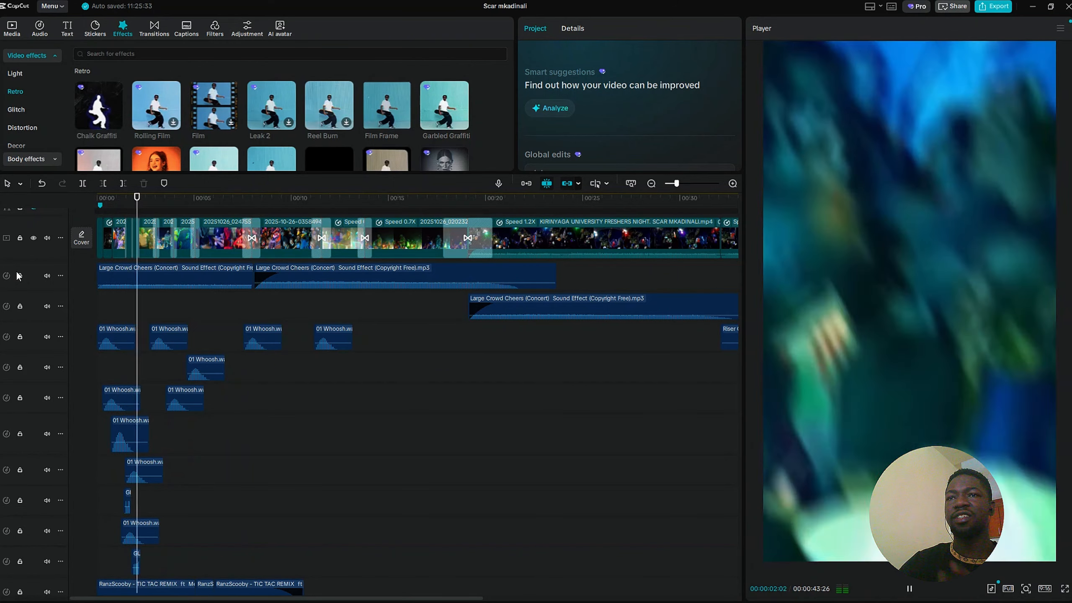
key(space)
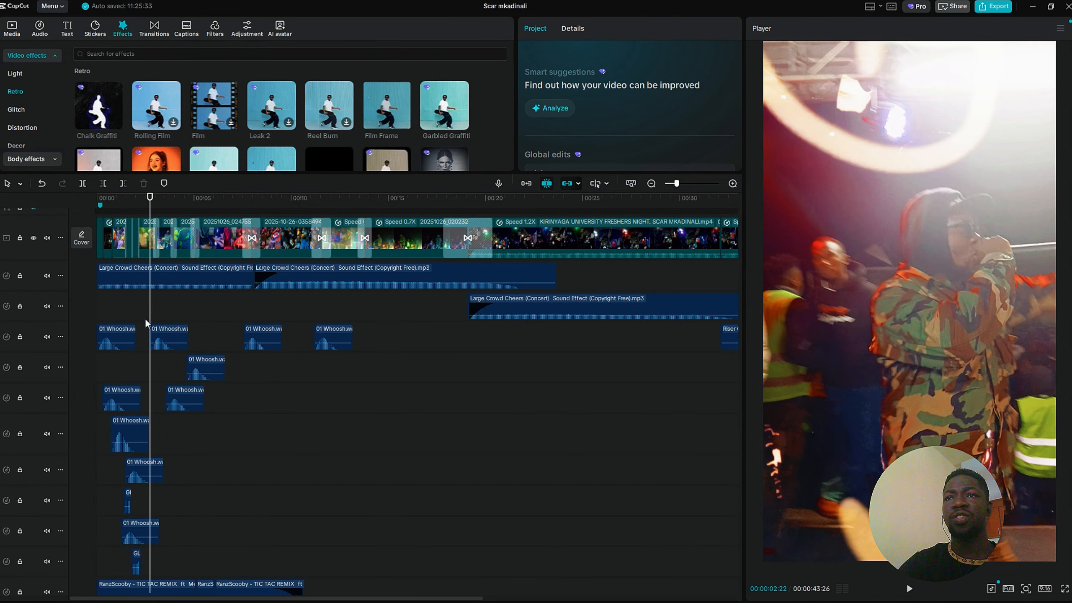
key(space)
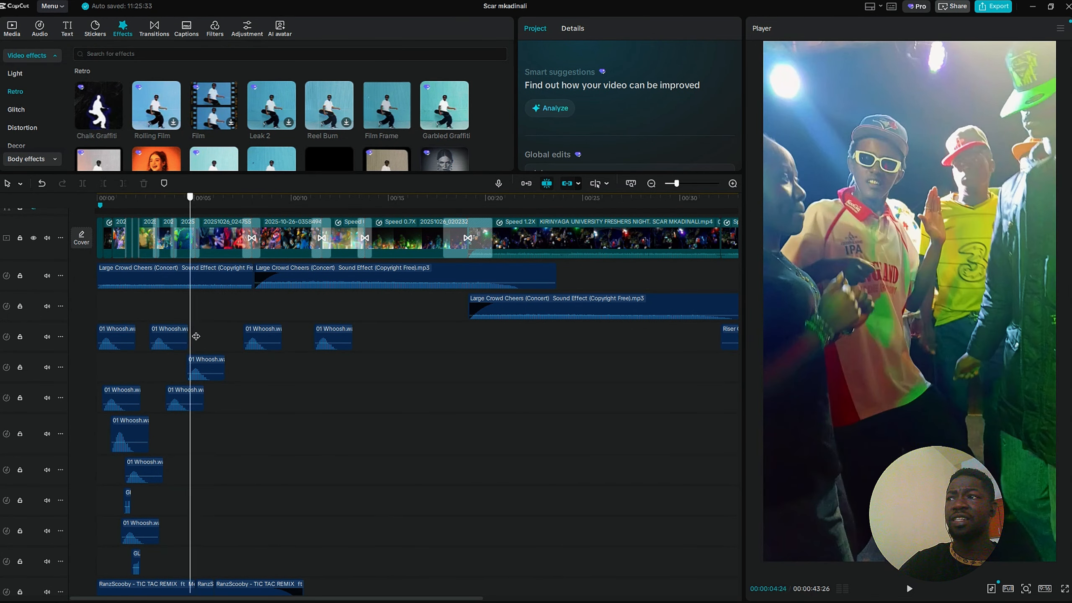
- Move the playhead to 00:00:15:07 and check the Lifestyle music and Riser 02.wav clips around it
drag(196, 336, 393, 450)
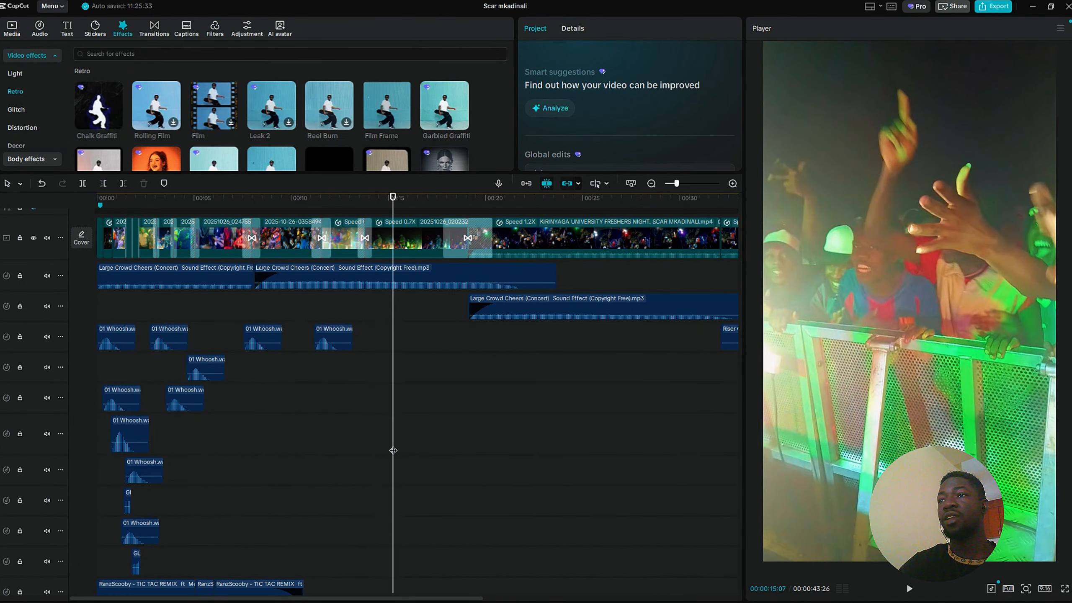
scroll(393, 450, down, 3)
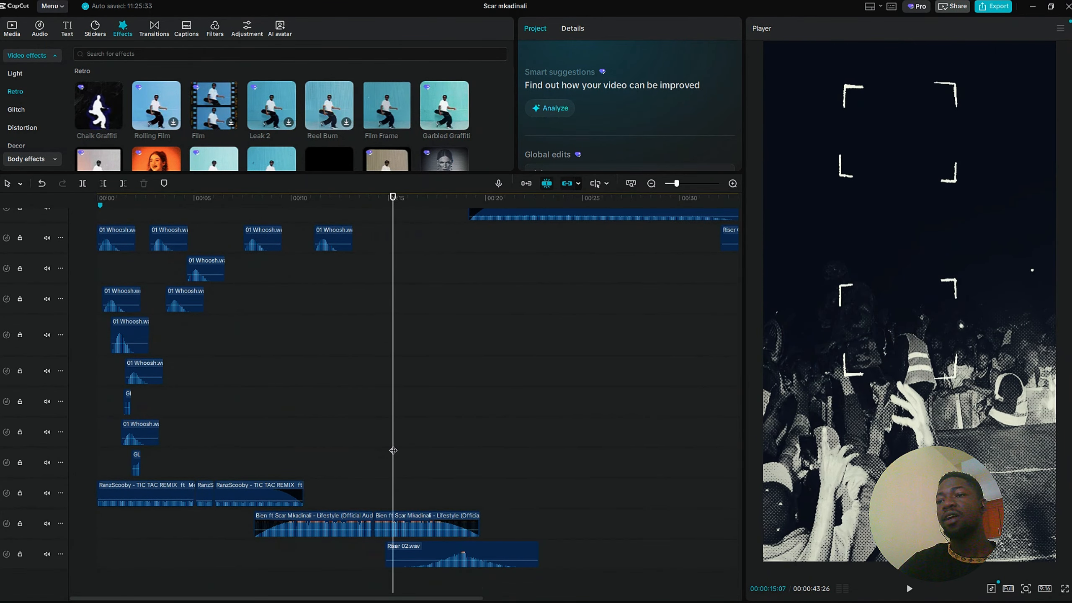
scroll(393, 450, up, 3)
- Unhide the three text tracks, the adjustment track and the overlay track holding the KYU_FLYER-FRESHERS clip
scroll(392, 450, up, 3)
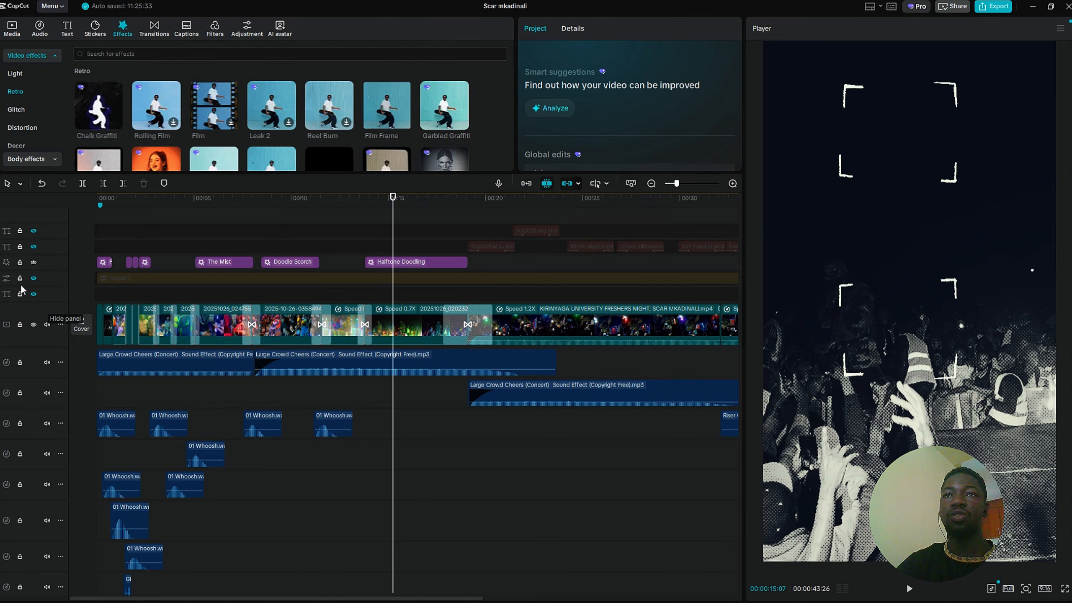
click(34, 294)
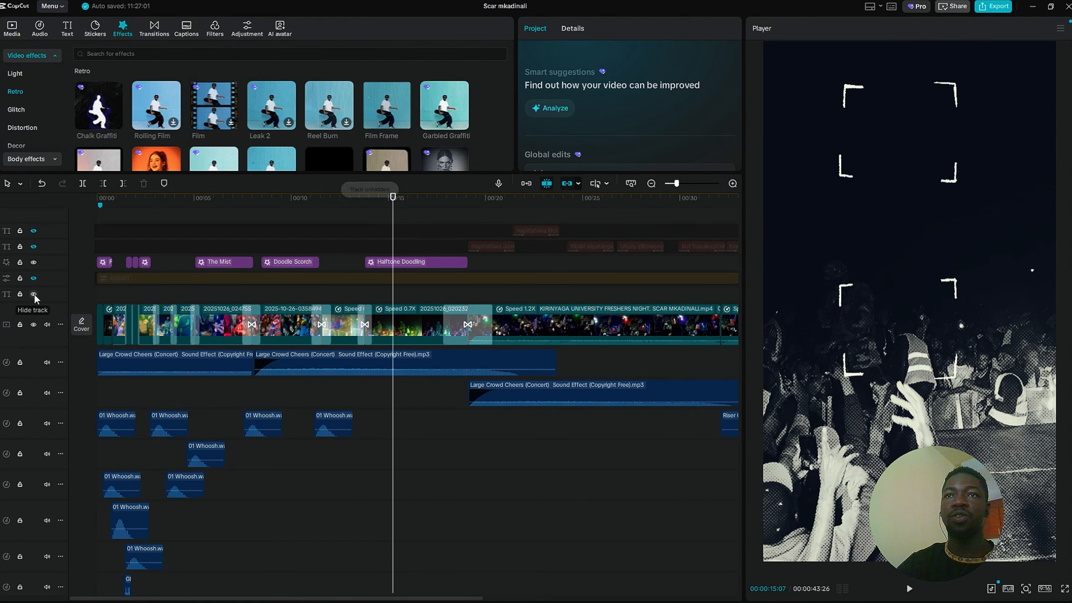
click(33, 278)
click(34, 246)
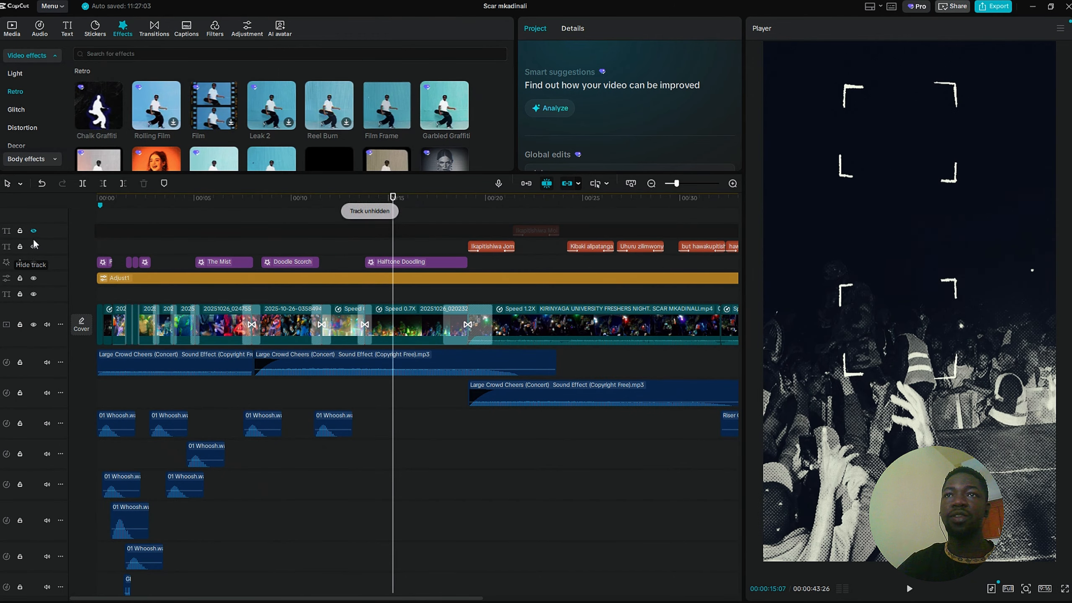
click(34, 231)
scroll(142, 326, up, 3)
scroll(141, 326, up, 1)
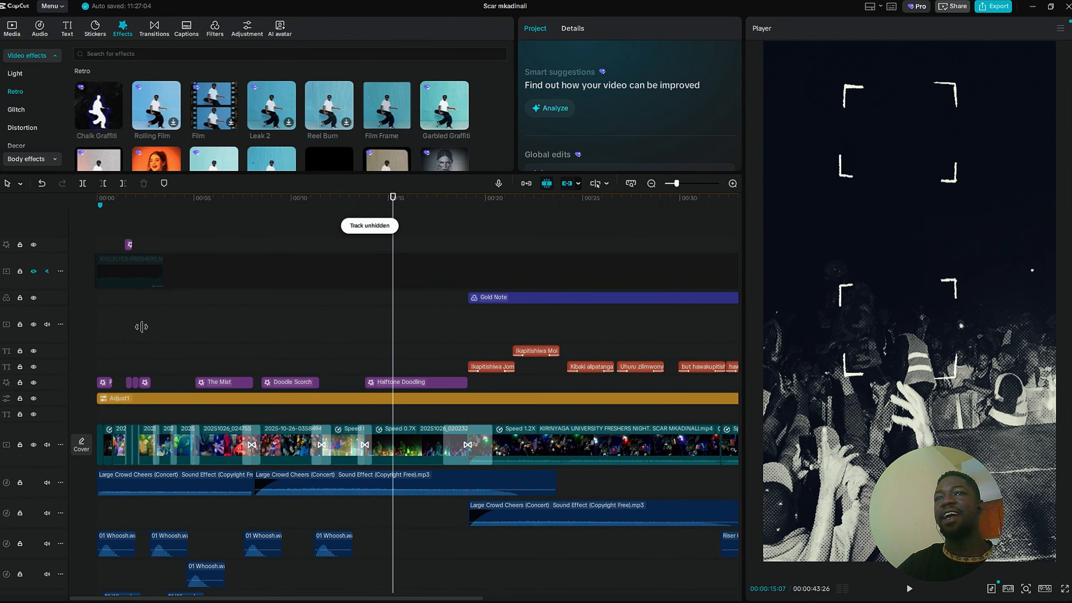
click(34, 271)
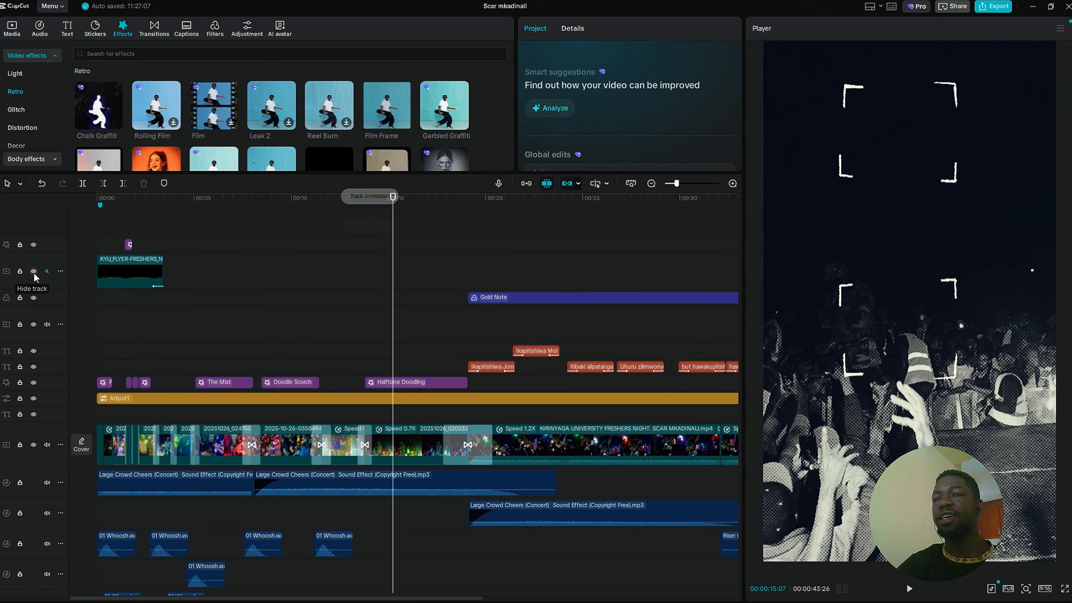
- Preview the transition from clip 20251026_020232 into the KIRINYAGA UNIVERSITY FRESHERS NIGHT clip, starting from 00:00:17:24
scroll(101, 295, right, 5)
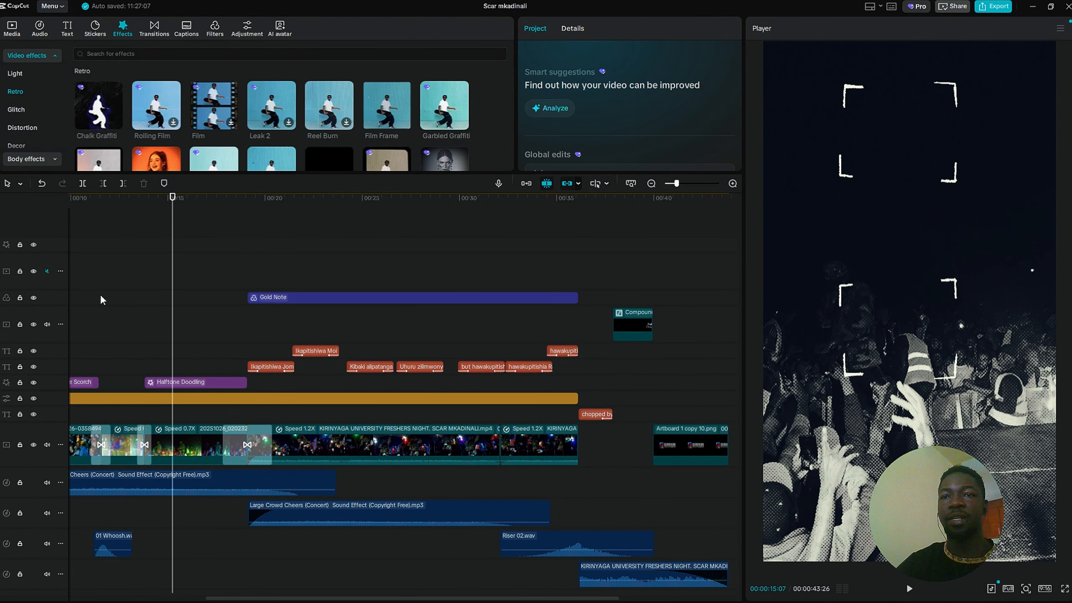
click(231, 253)
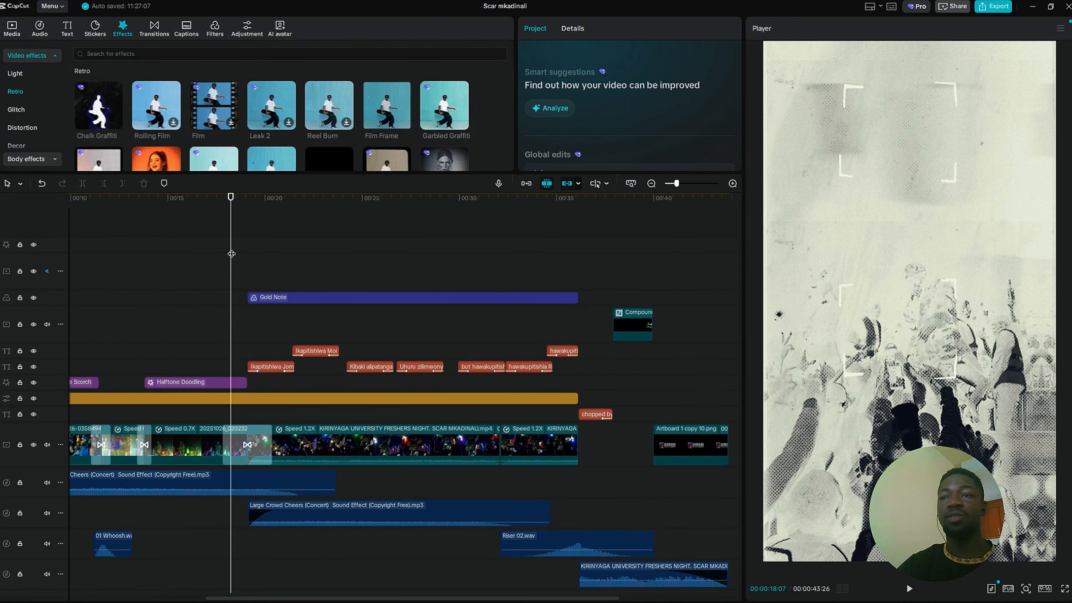
click(220, 254)
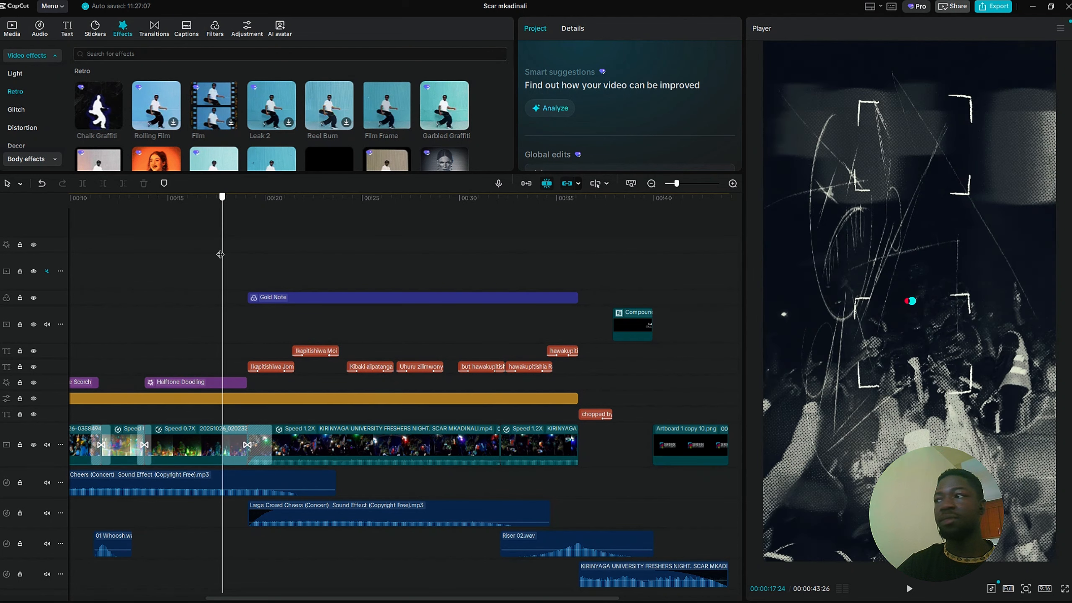
key(space)
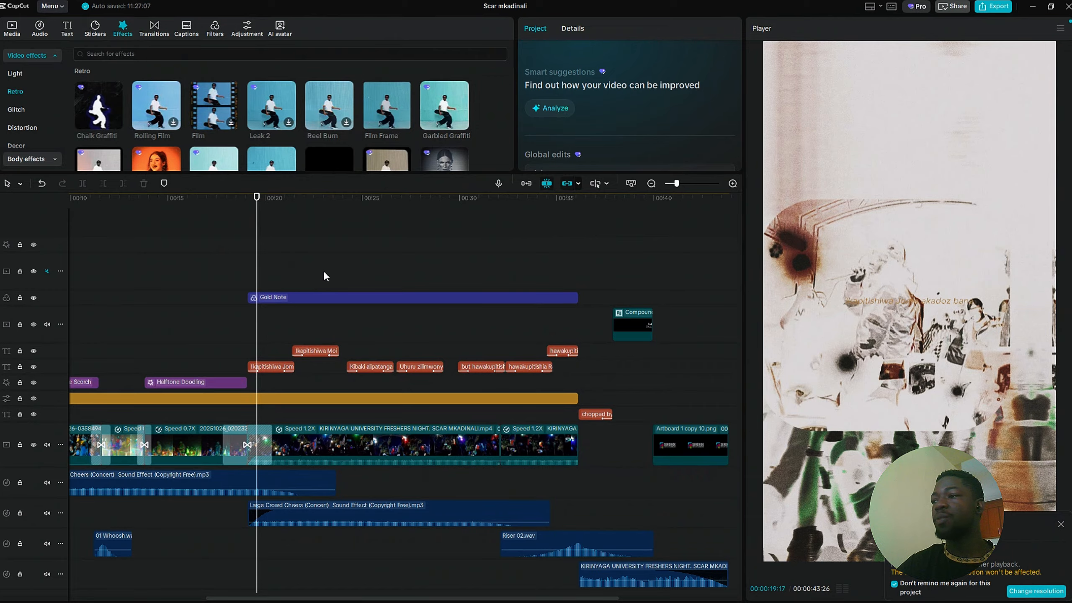
- Set the player's preview quality to High and play the captioned Kirinyaga University performance section
click(1034, 591)
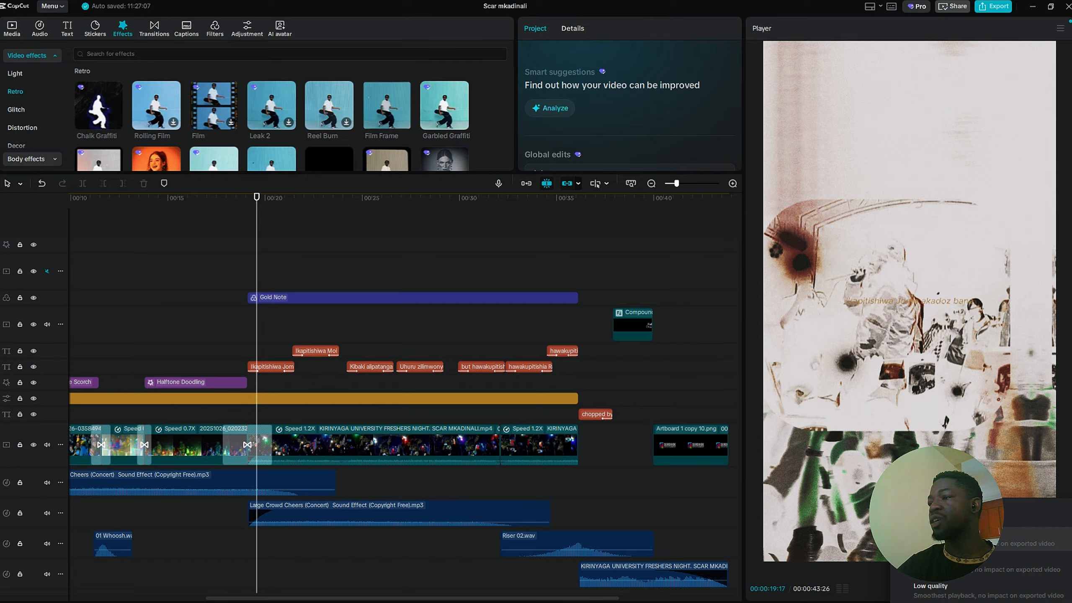
click(958, 539)
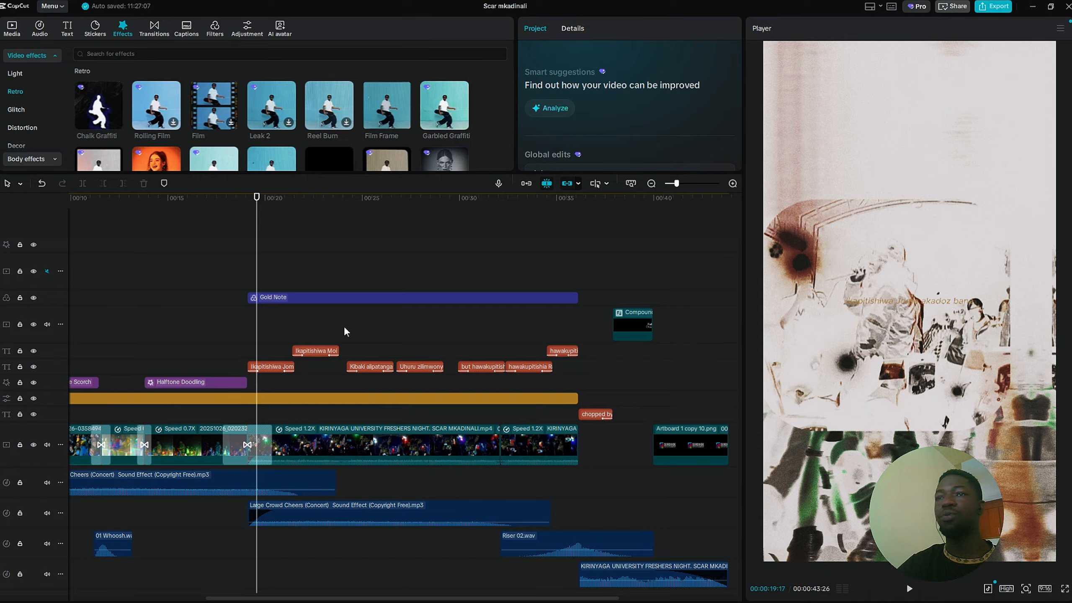
key(space)
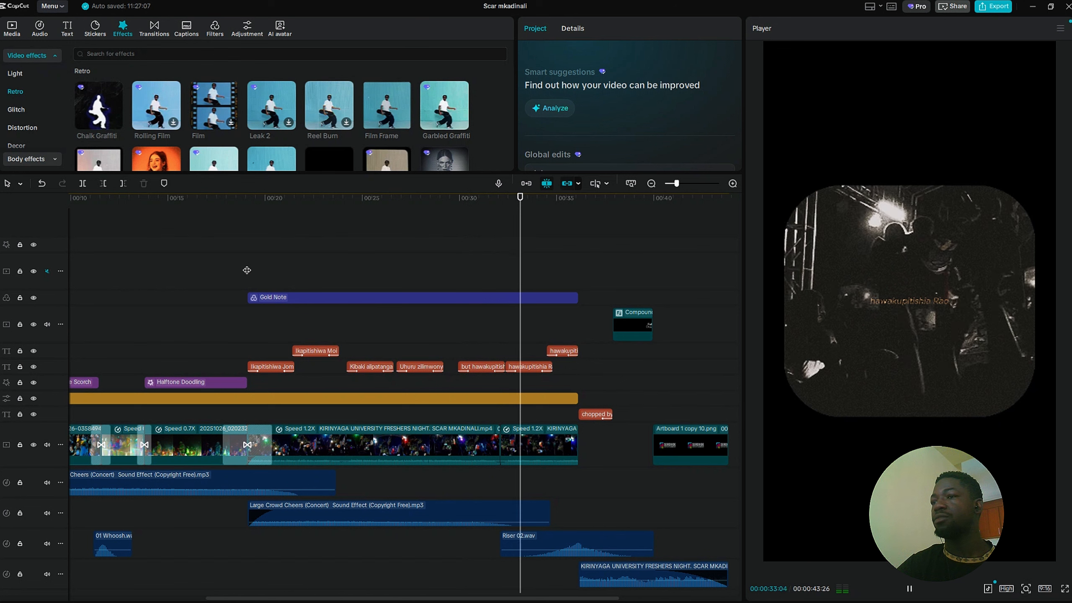
key(space)
- Replay the start of the Gold Note filter section from 00:00:19:03 and return the playhead to its first lyric caption
click(248, 271)
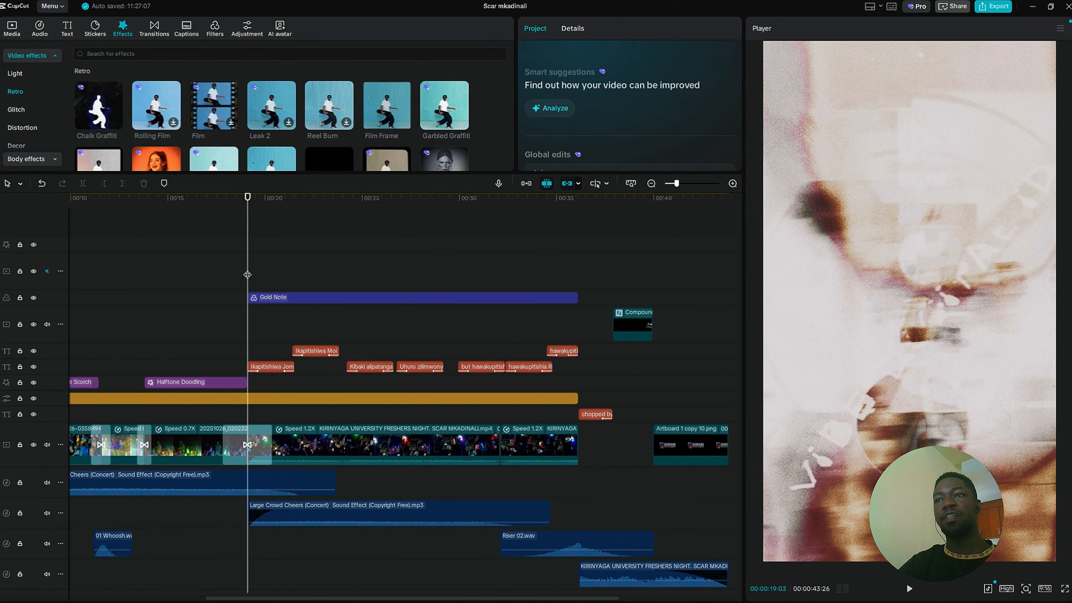
key(space)
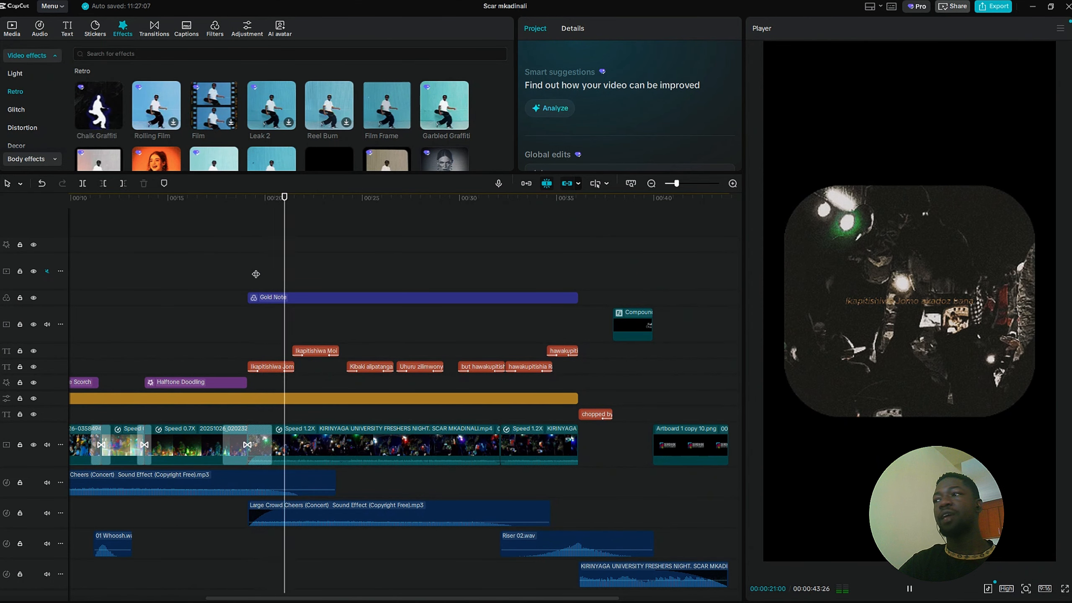
key(space)
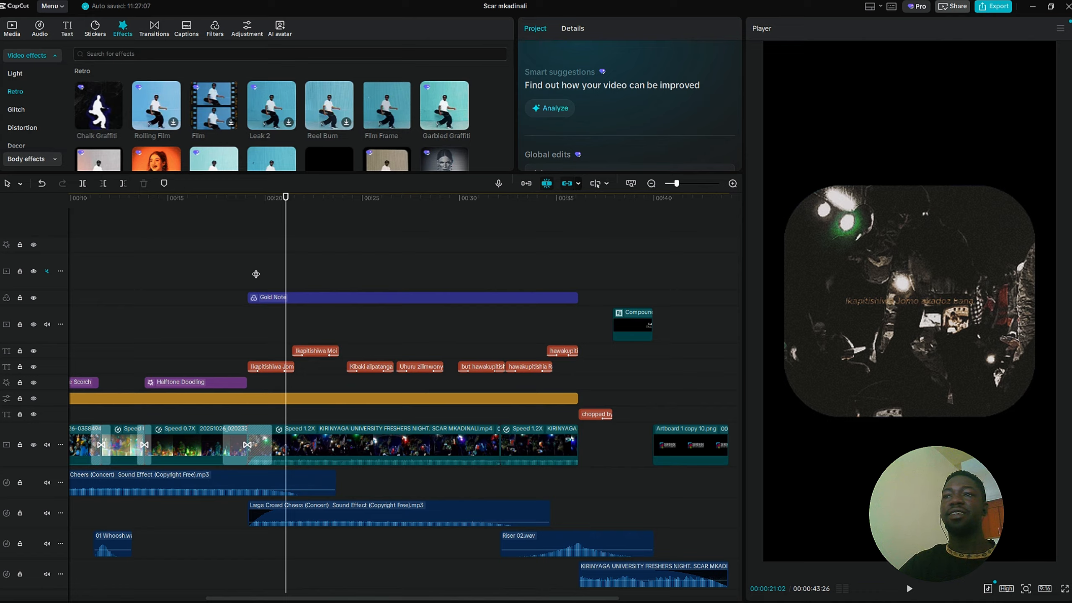
click(263, 270)
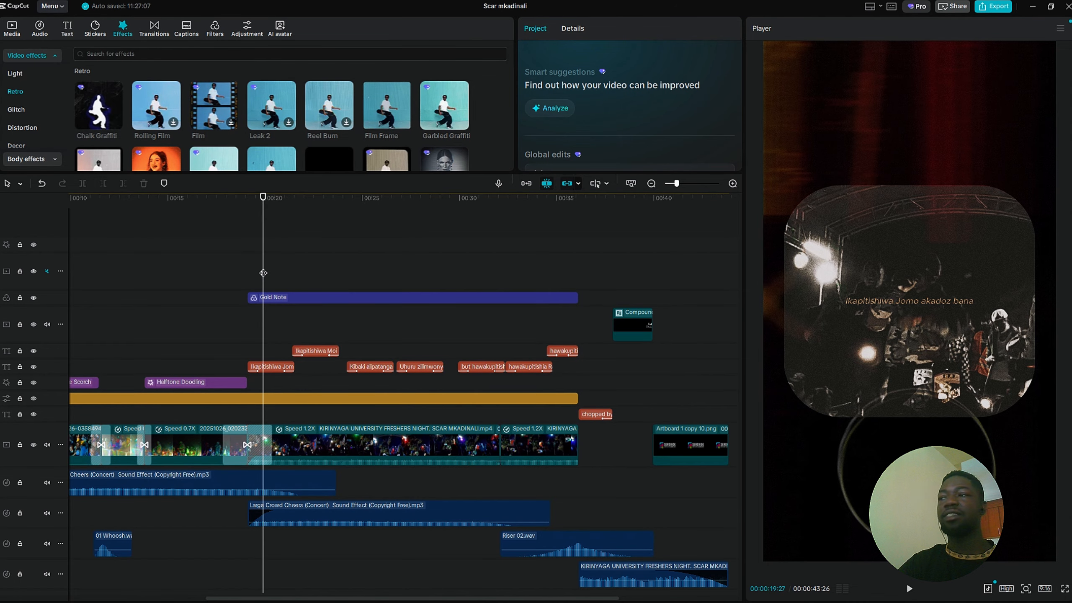
- Play the first two lyric captions from 00:00:19:27, then place the playhead at 00:00:23:07 on the second caption
key(space)
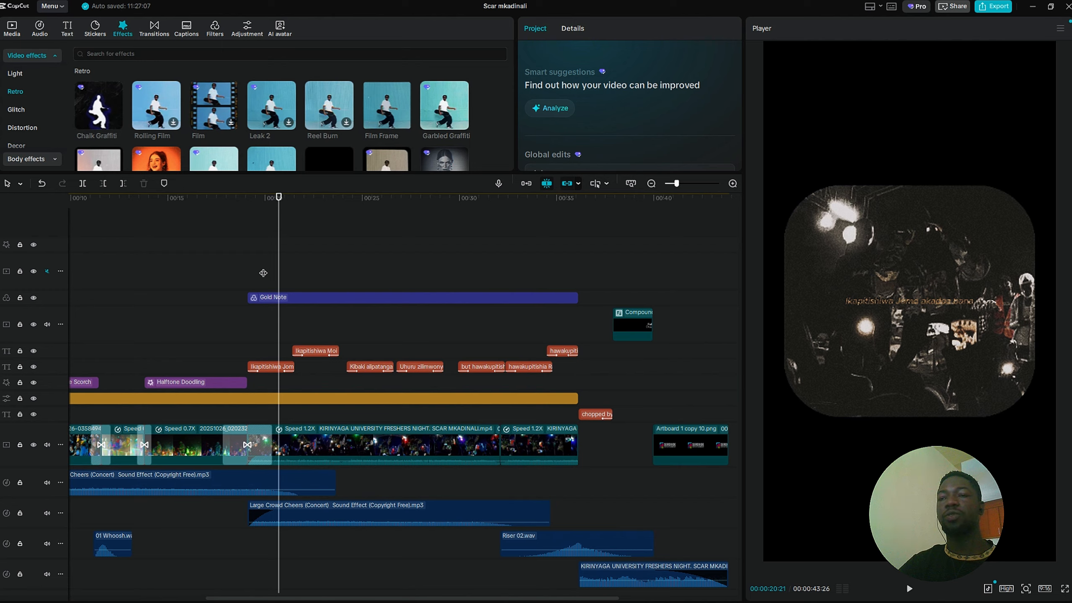
key(space)
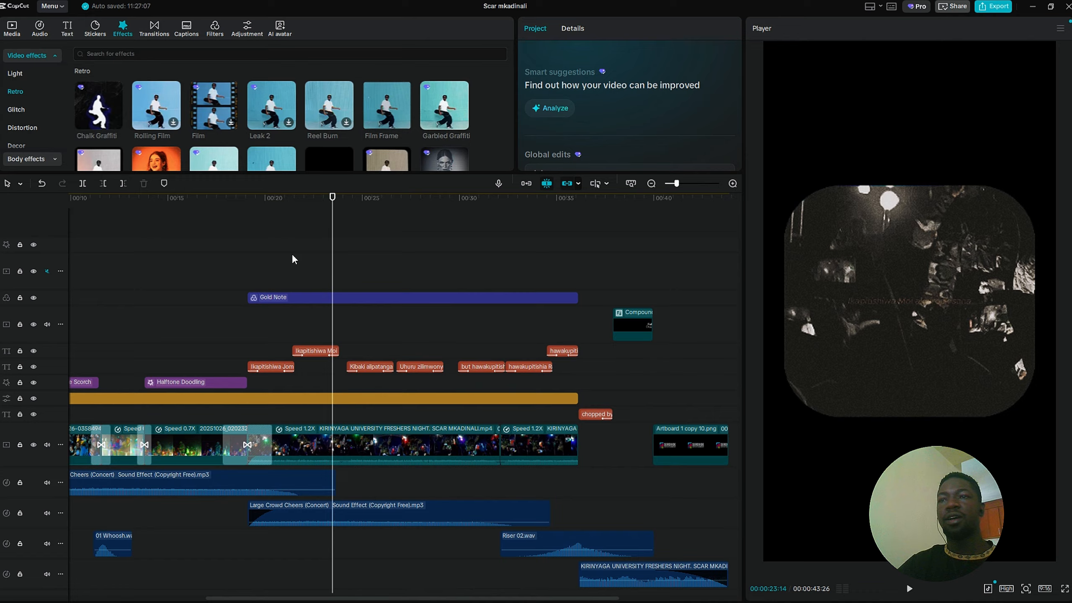
click(310, 261)
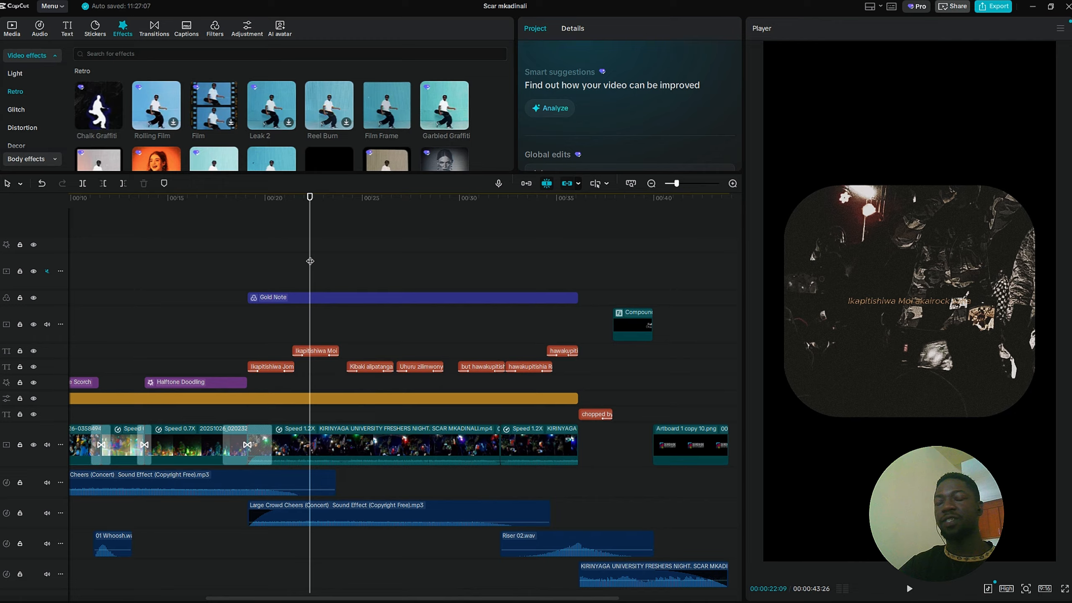
click(327, 262)
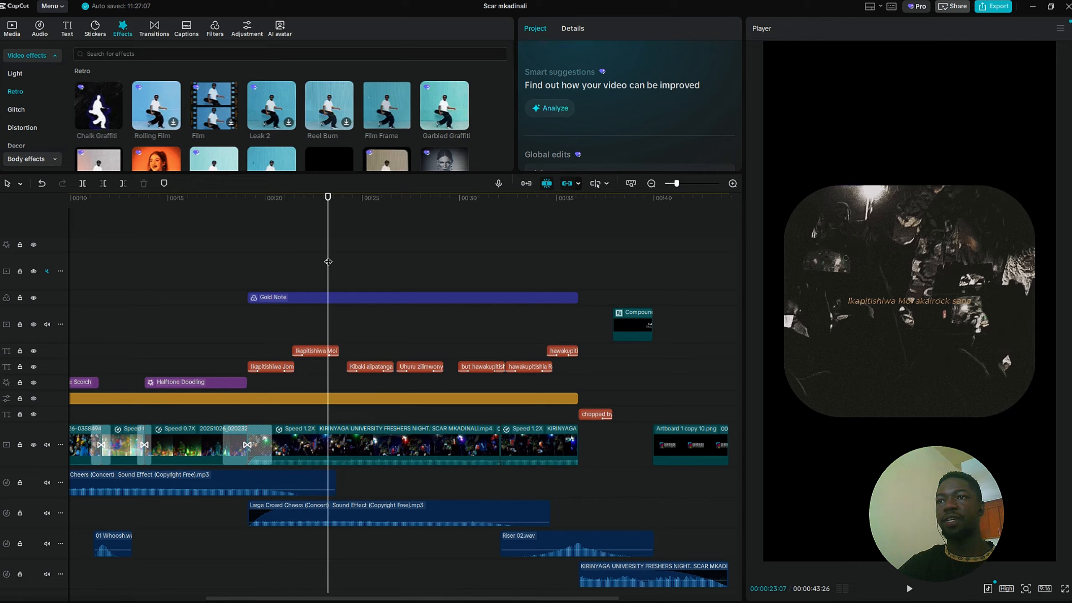
- Play into the "Kibaki alipatanga" lyric caption from 00:00:23:07 and replay part of it from 00:00:25:00
key(space)
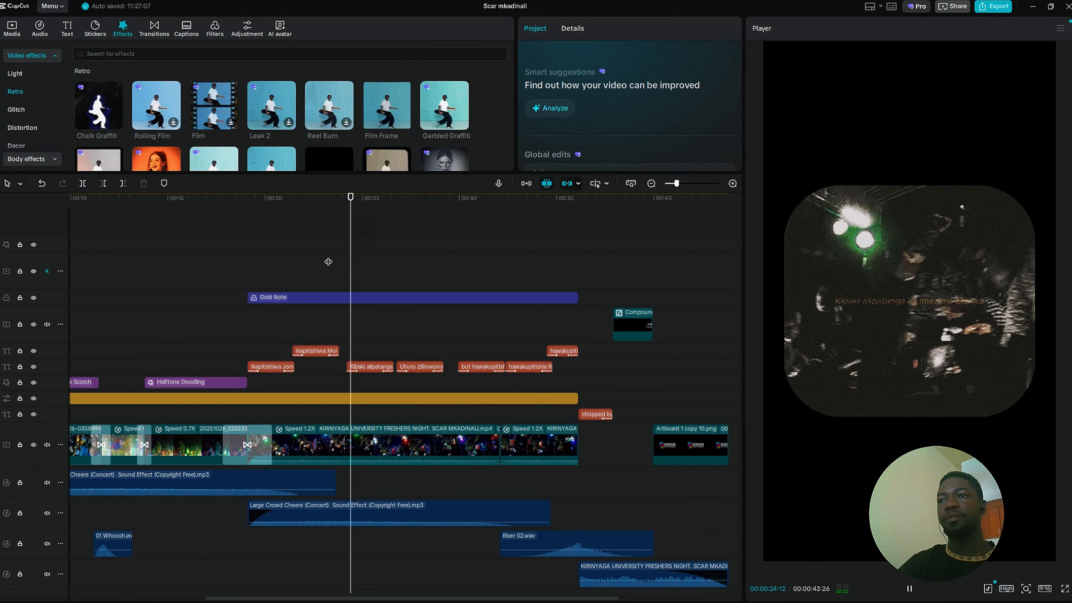
key(space)
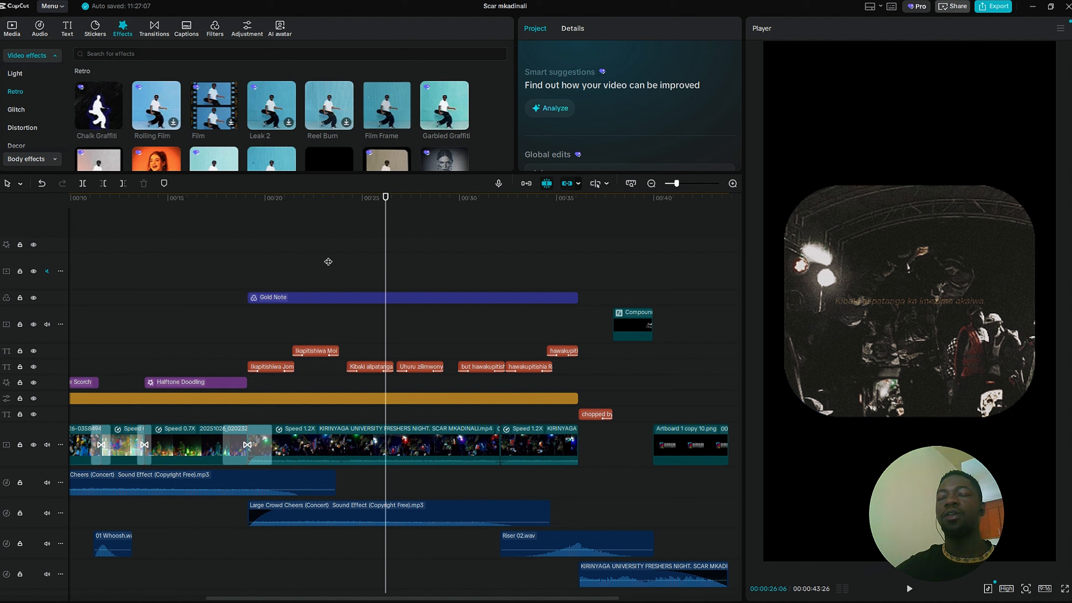
click(362, 262)
key(space)
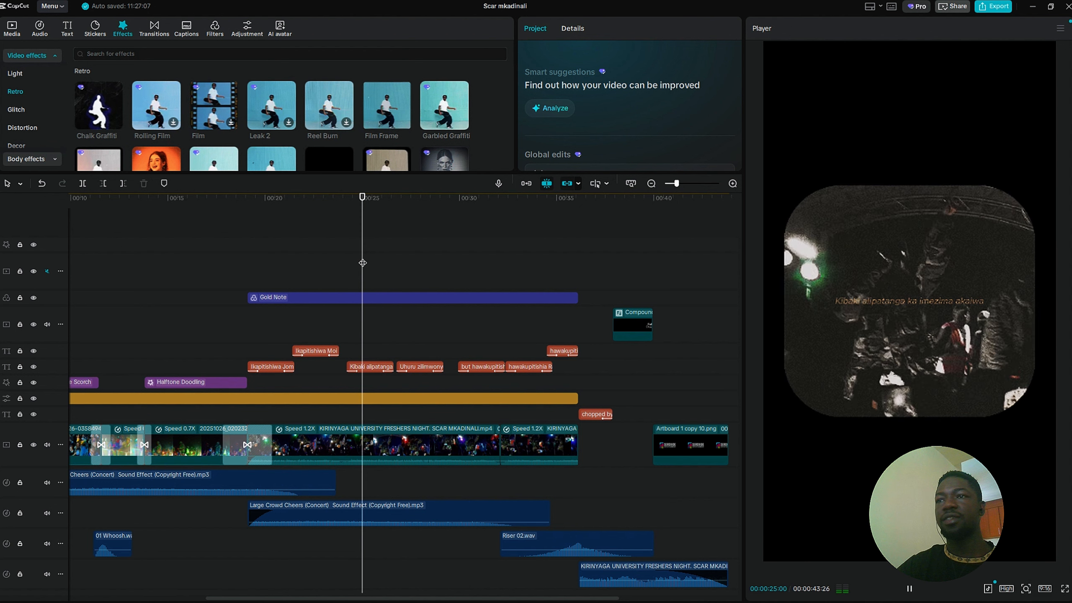
key(space)
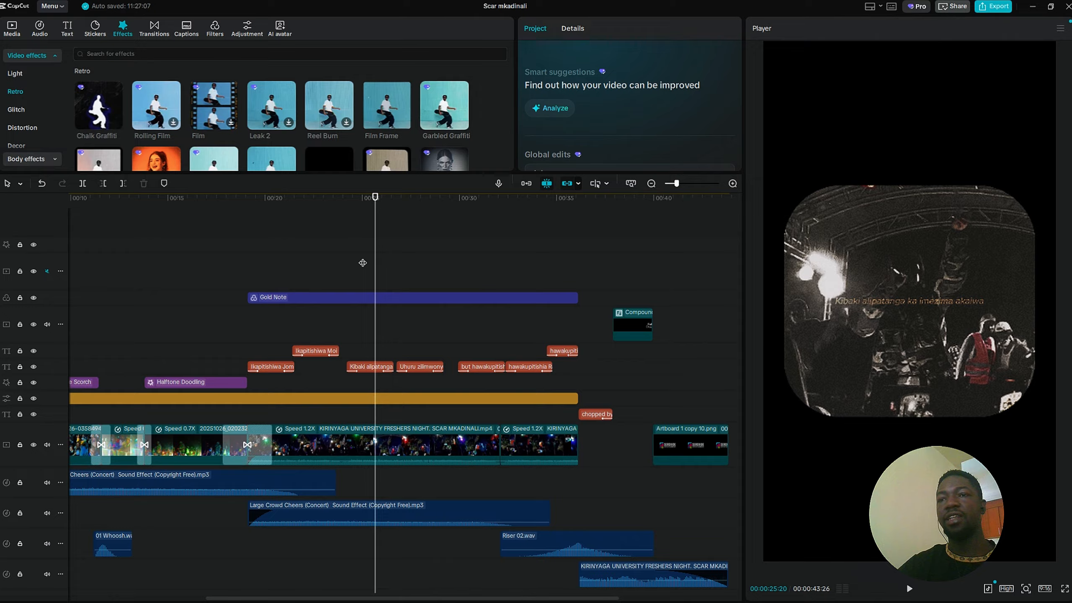
- Play into the "Uhuru" lyric caption, then replay from 00:00:26:19 through to the "but hawakupitishia" caption
key(space)
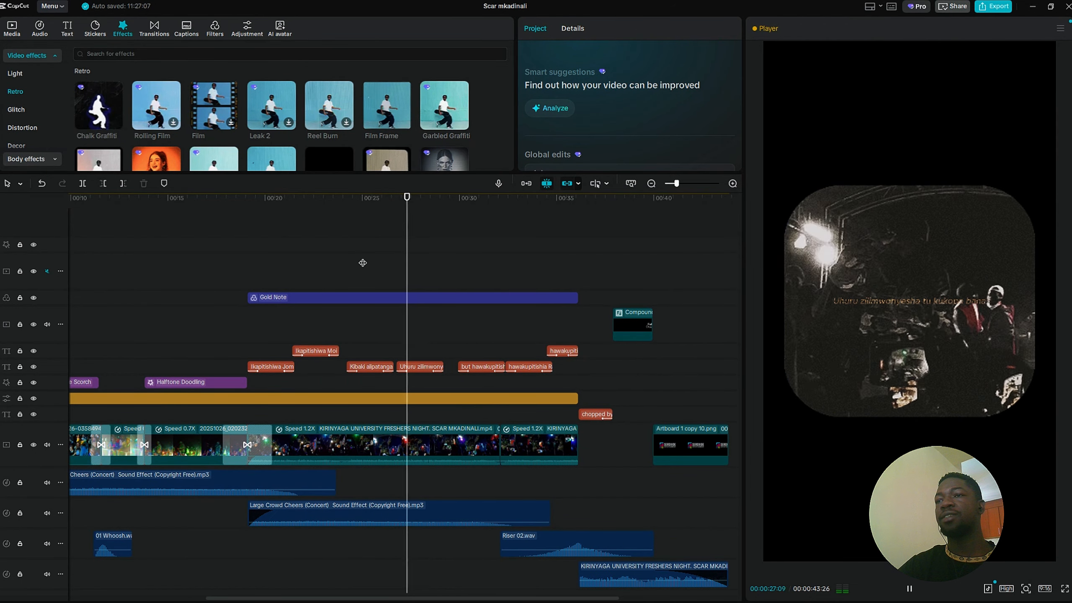
key(space)
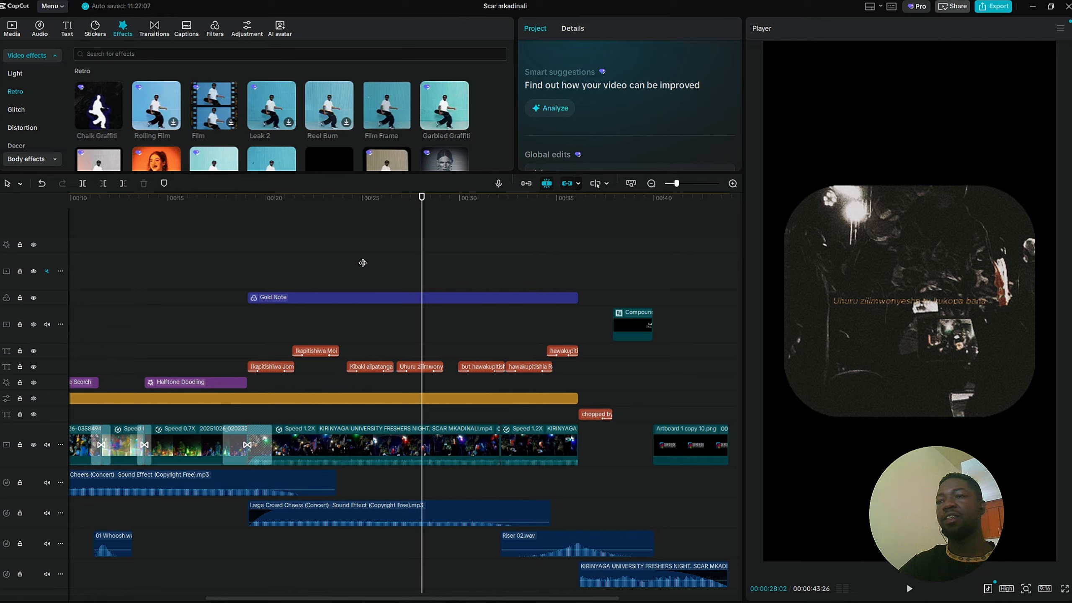
click(393, 265)
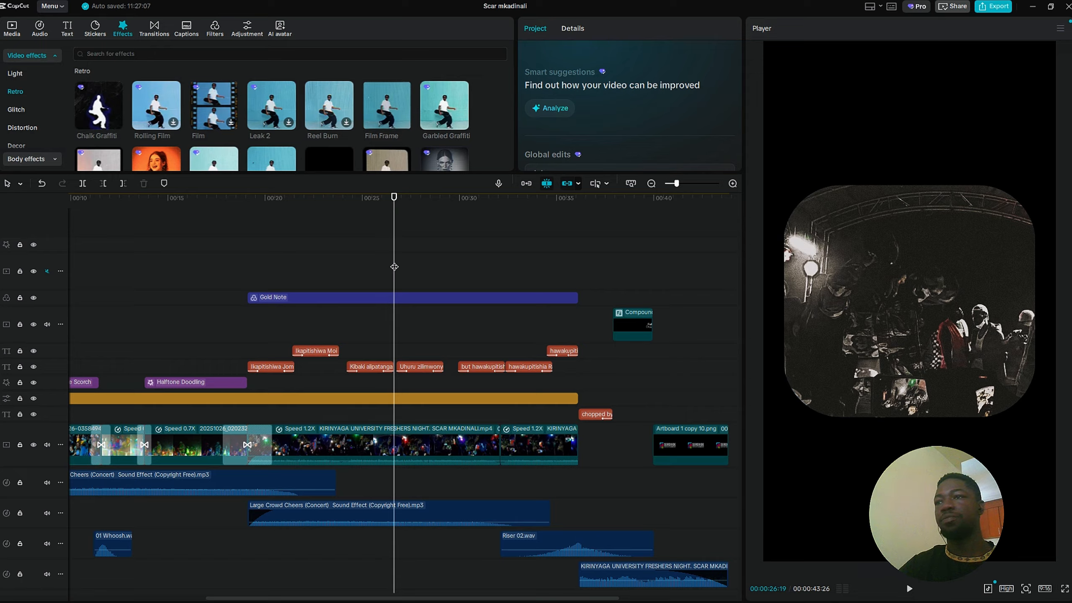
key(space)
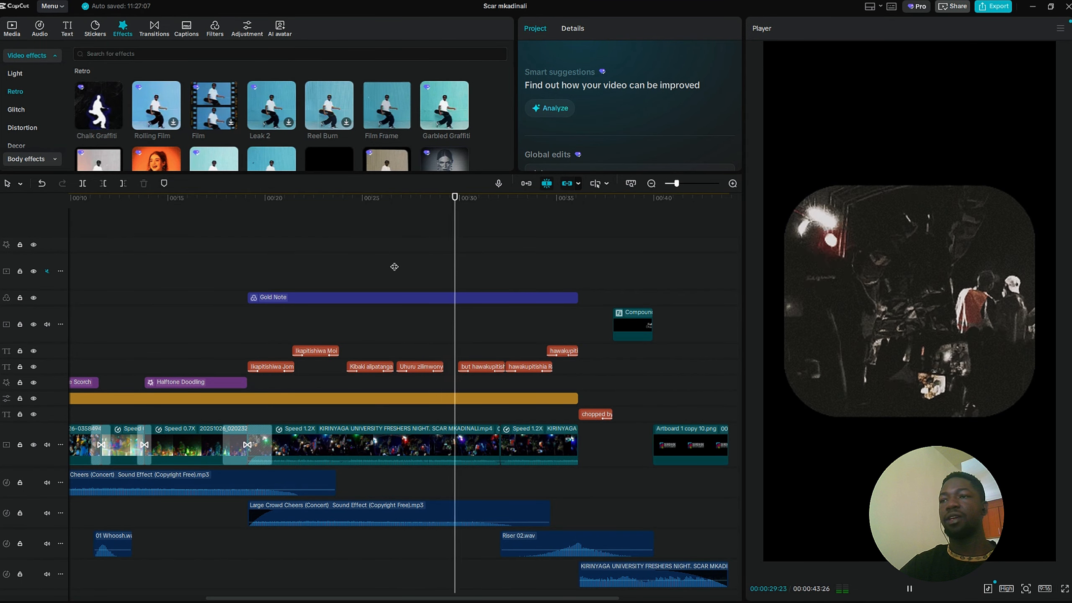
key(space)
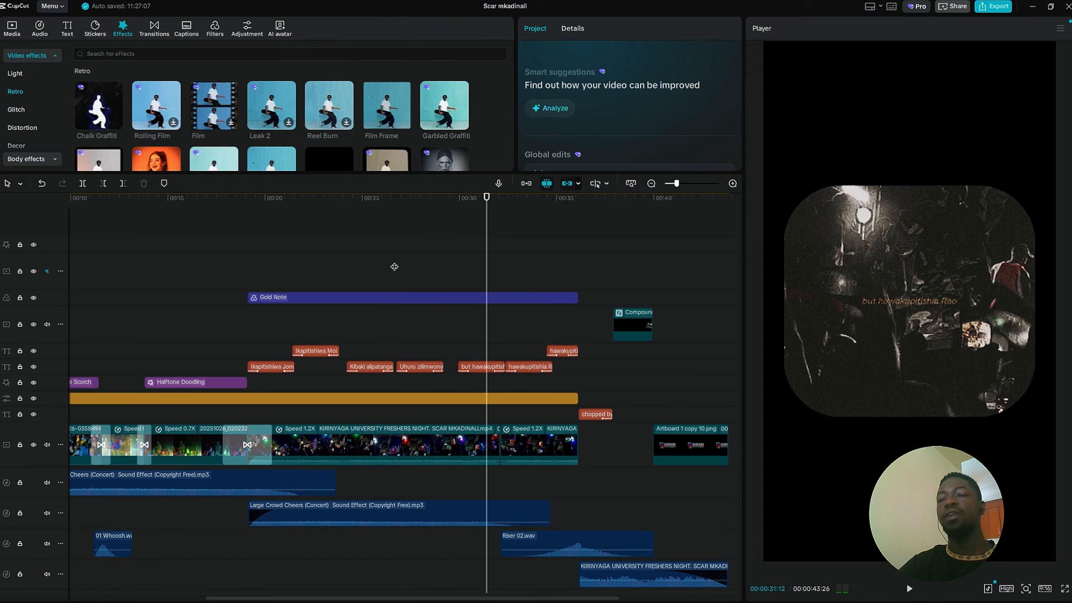